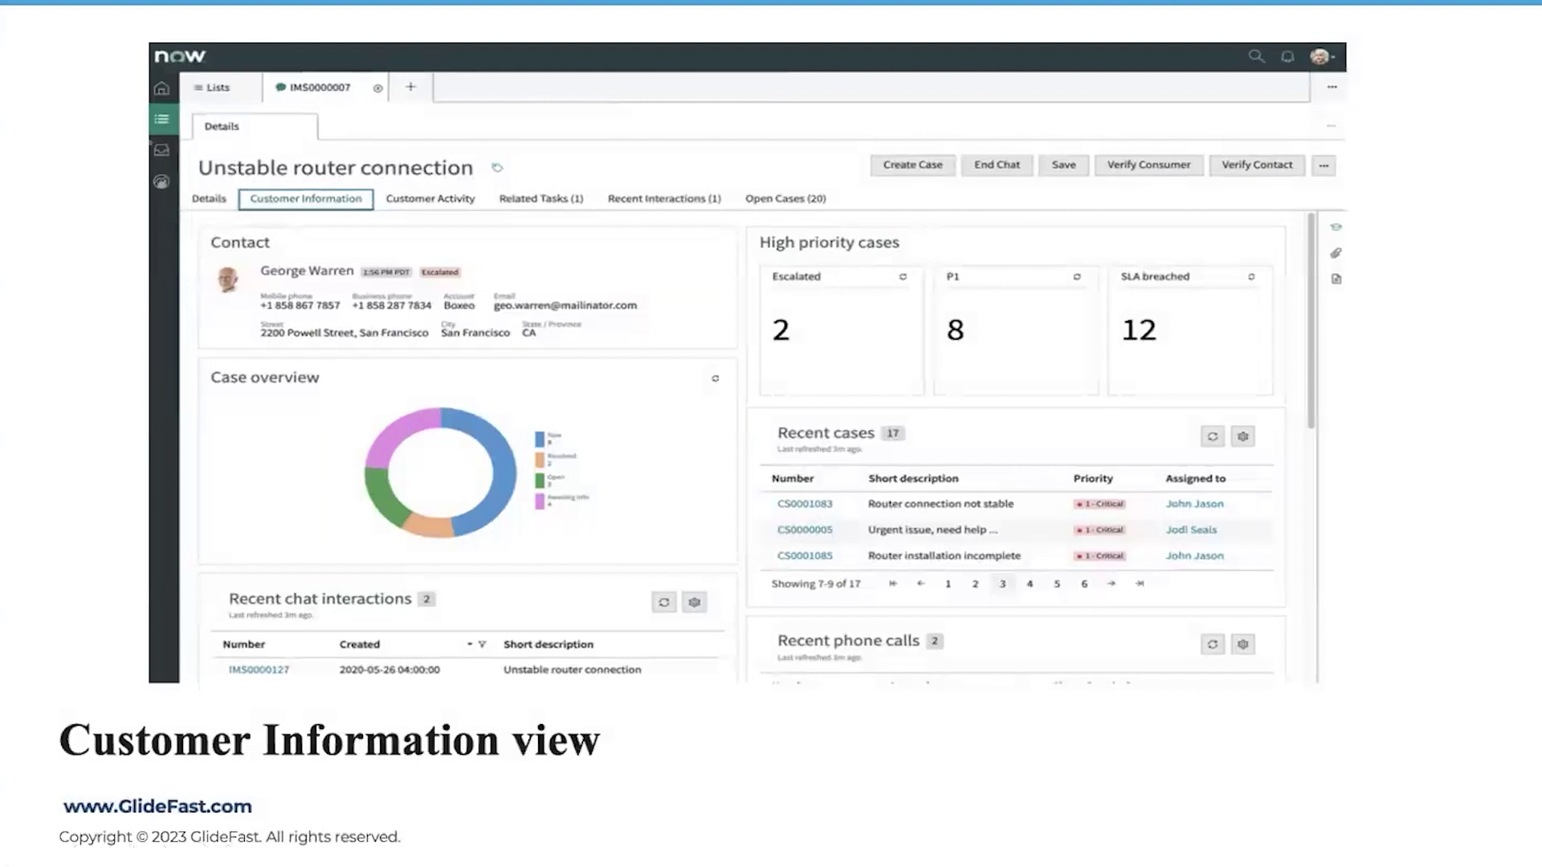
key("Right")
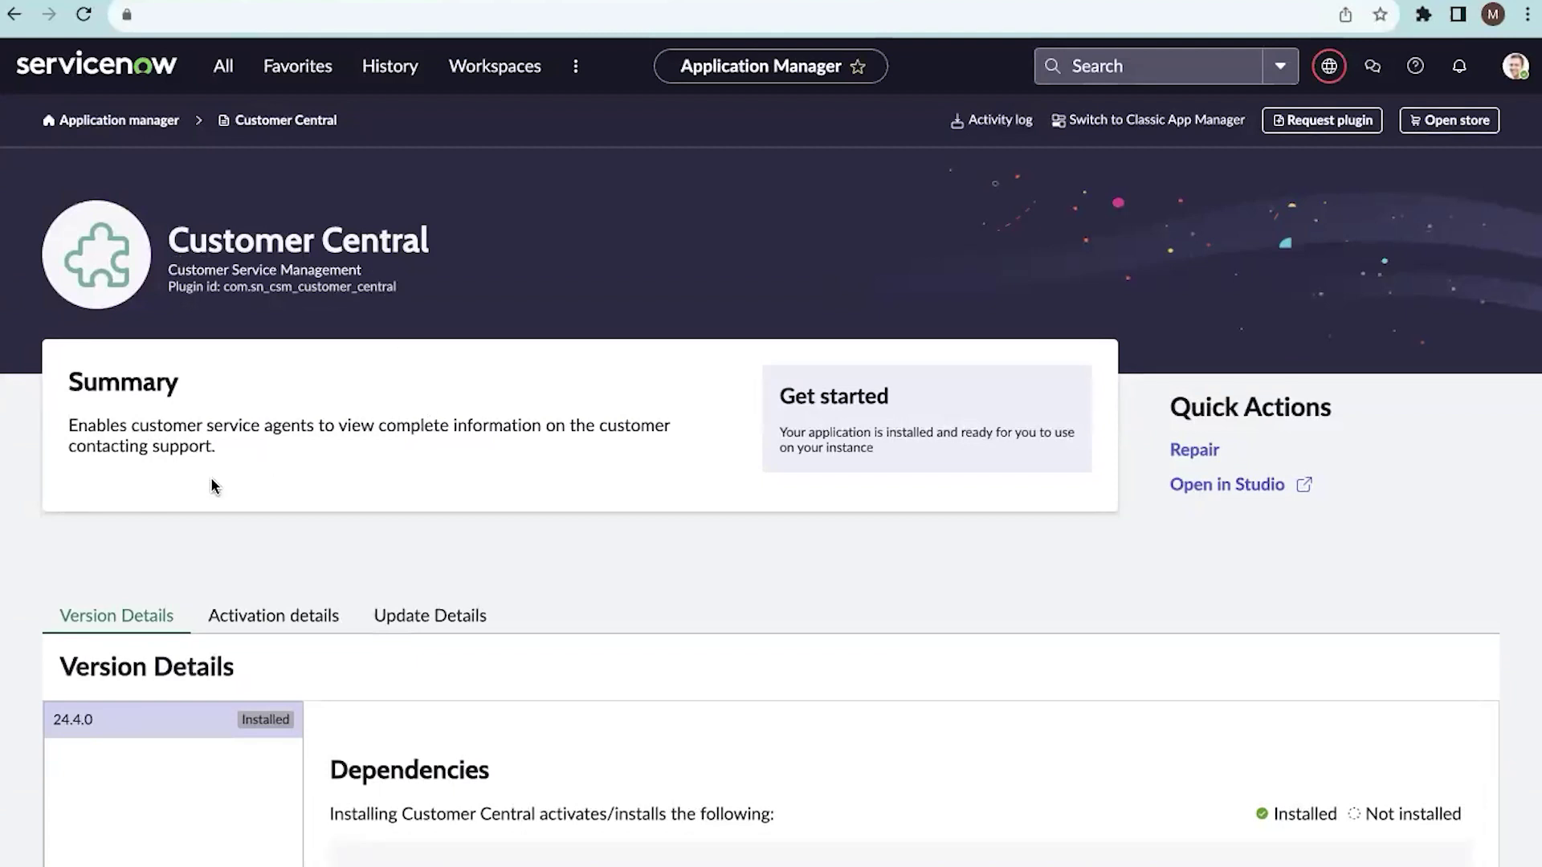
Review the Customer Central plugin's summary and the dependencies listed in its version details.
left_click_drag(217, 452, 44, 377)
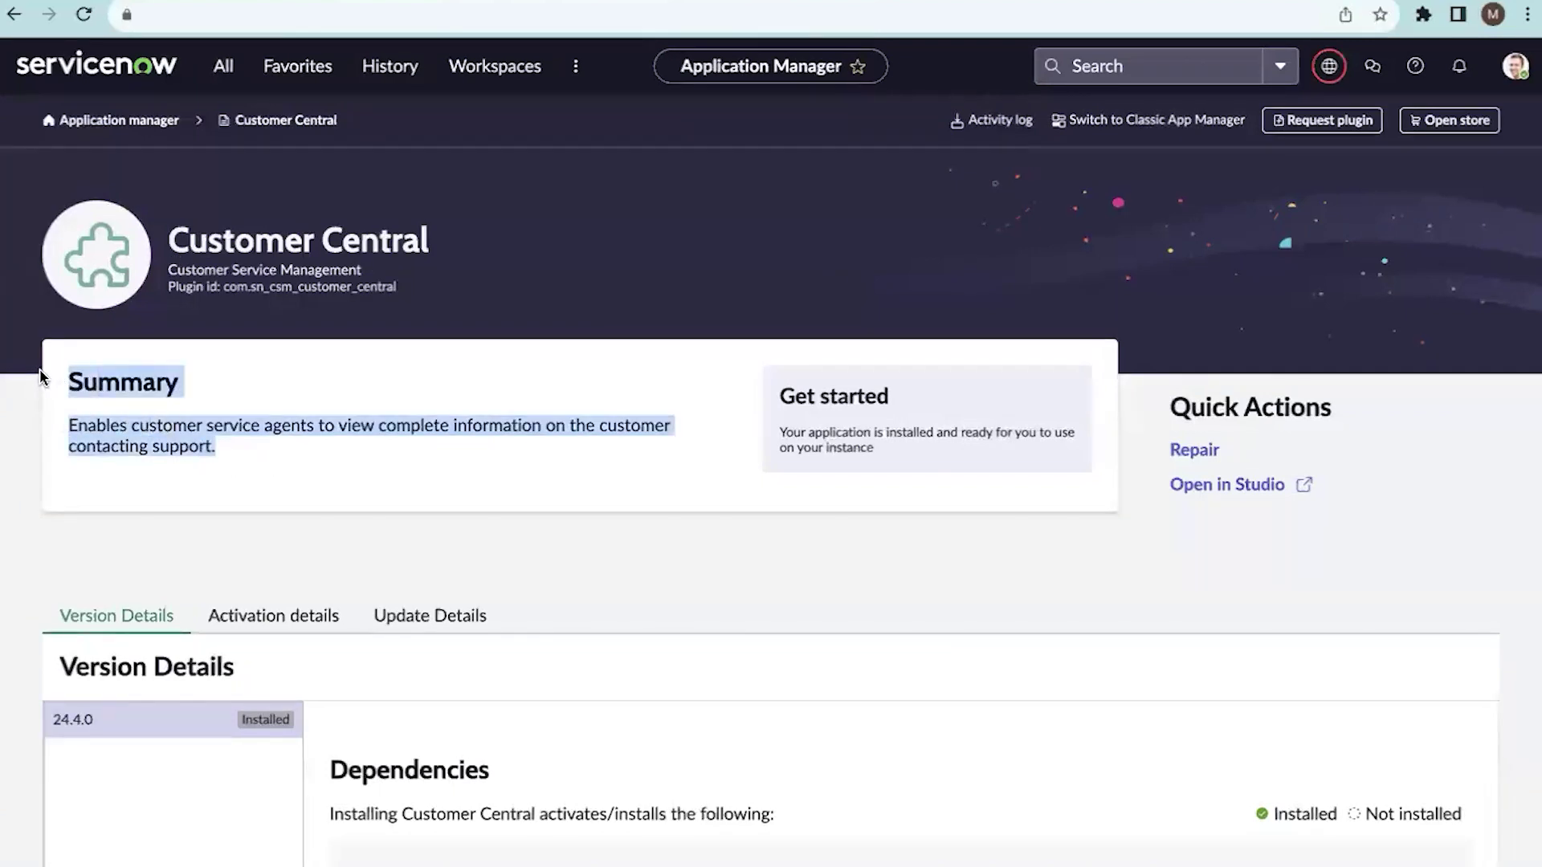
scroll(561, 615, "down", 1)
scroll(560, 615, "down", 2)
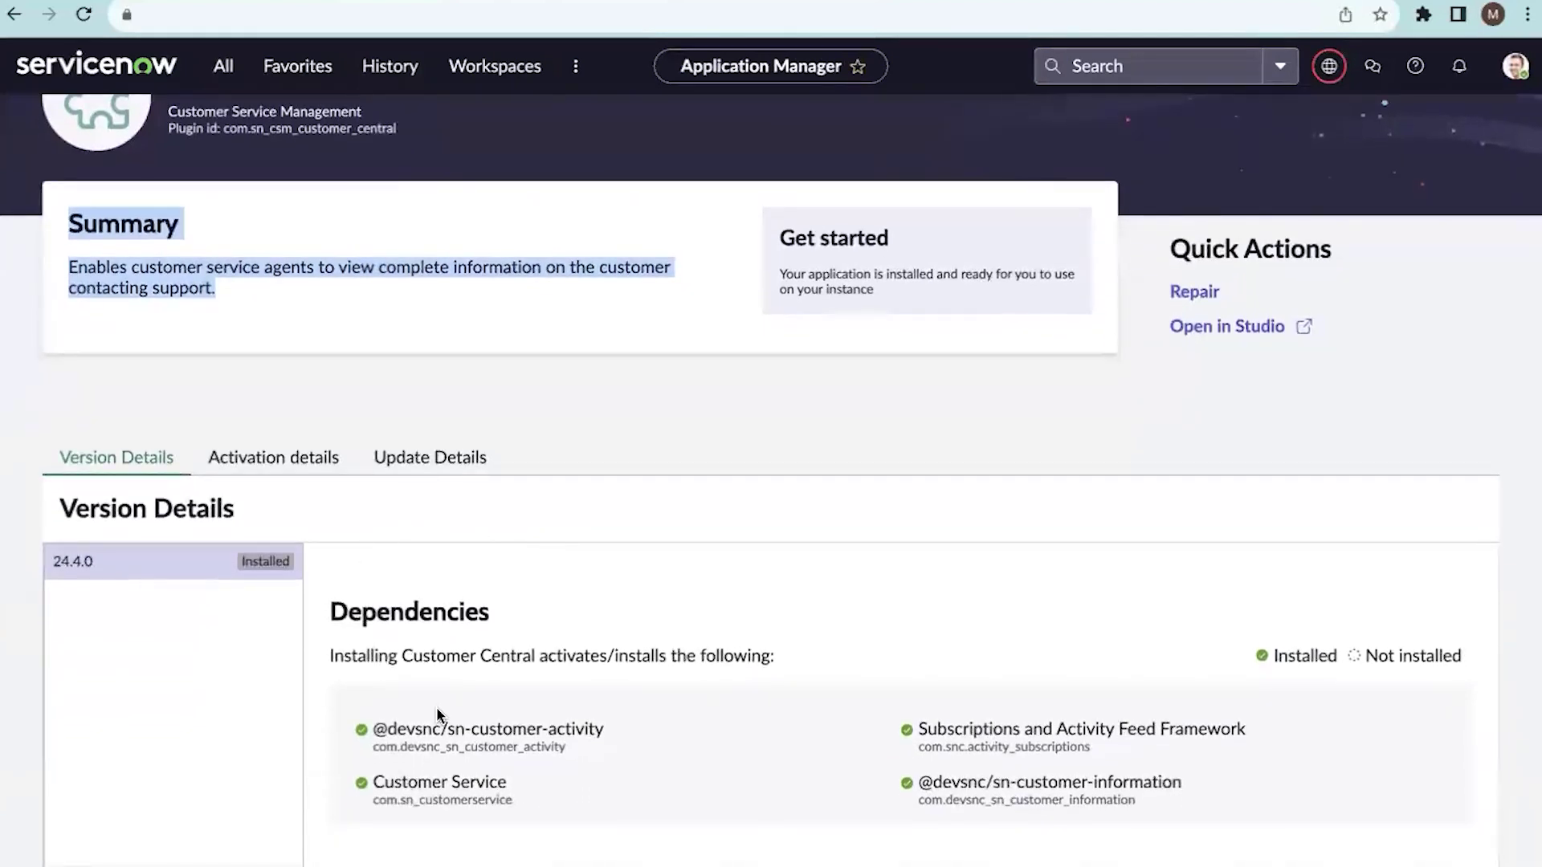
scroll(409, 522, "up", 2)
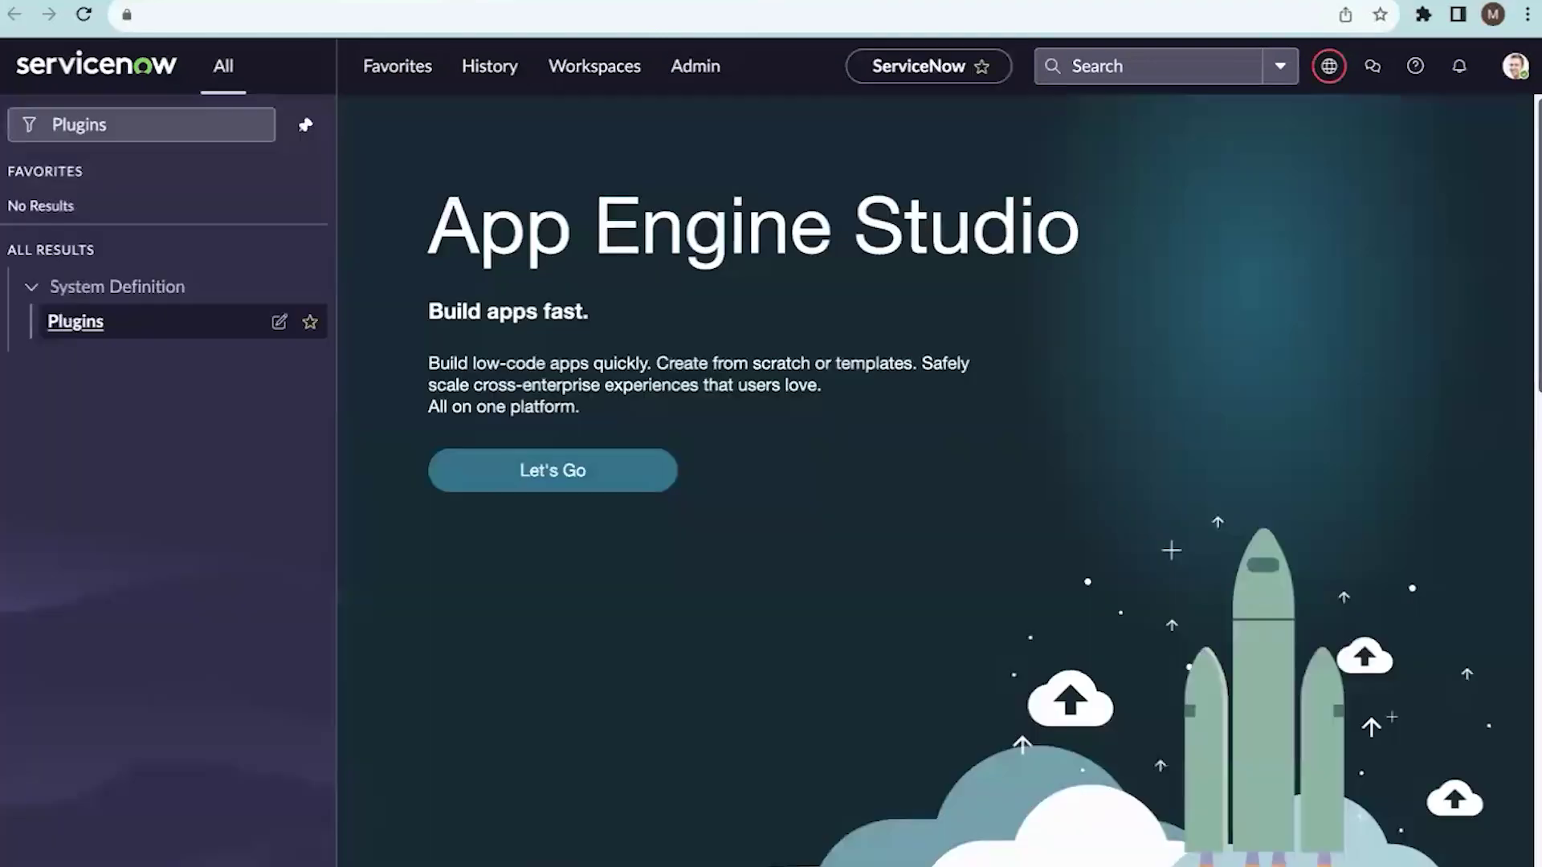
Filter the navigator for "Workspace" and open the CSM Configurable Workspace.
left_click(186, 129)
double_click(186, 128)
key("BackSpace")
type("Wor")
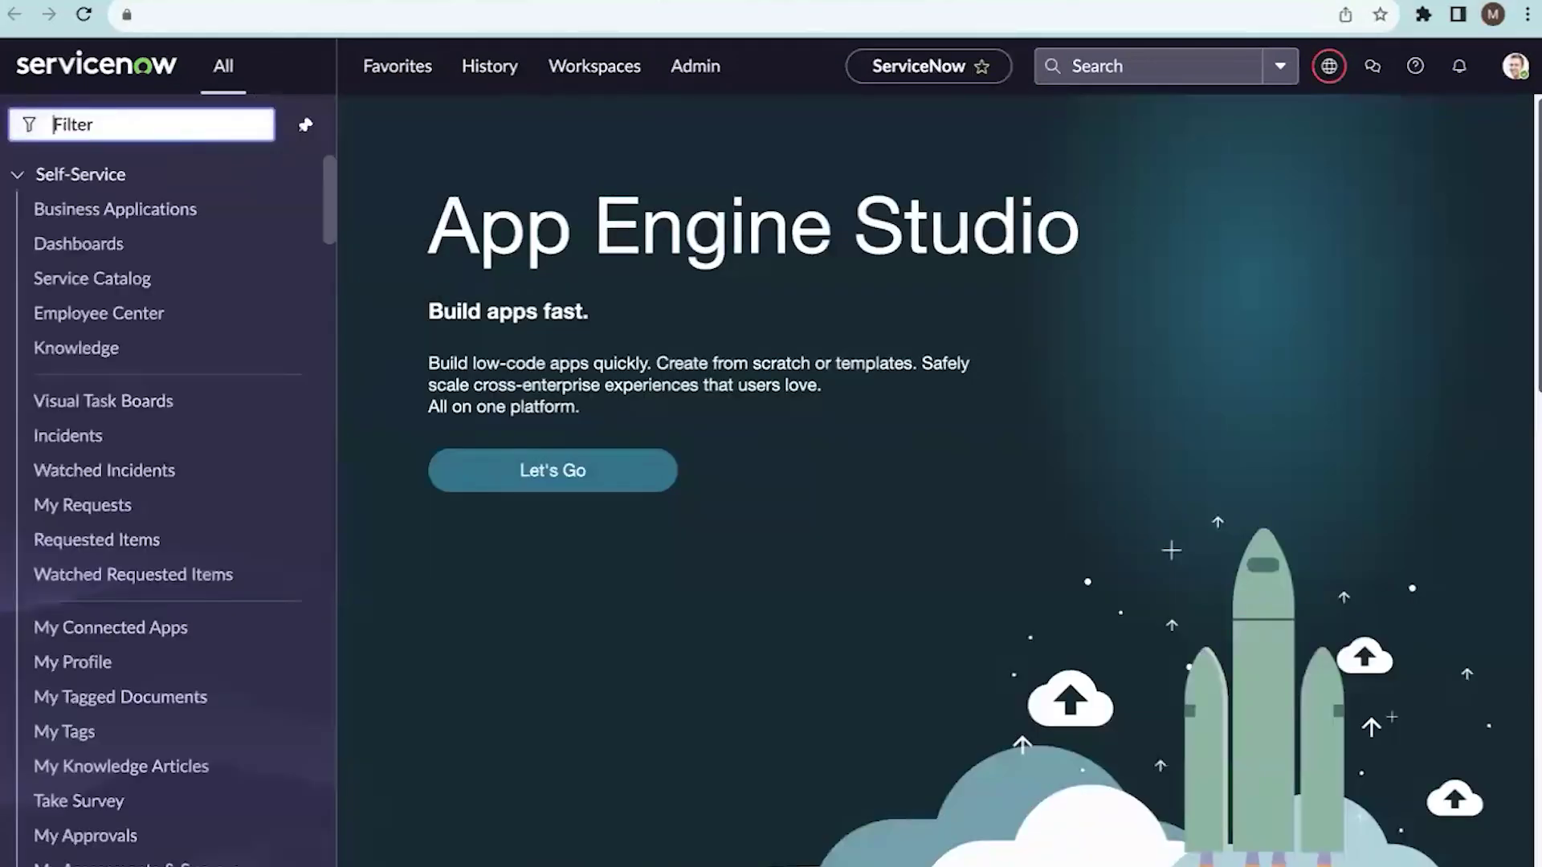
type("k")
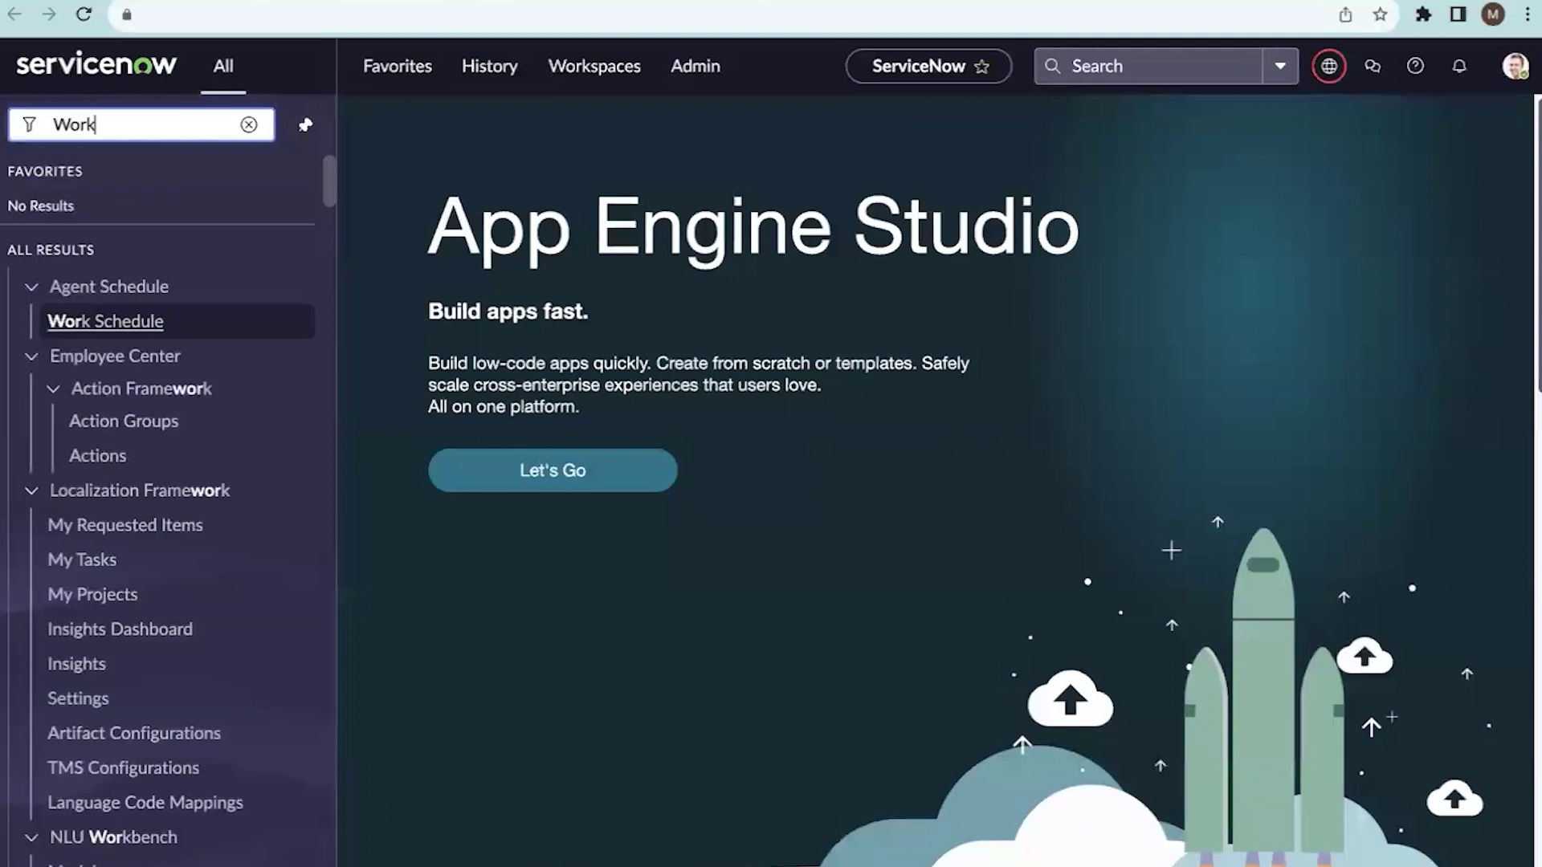
type("space")
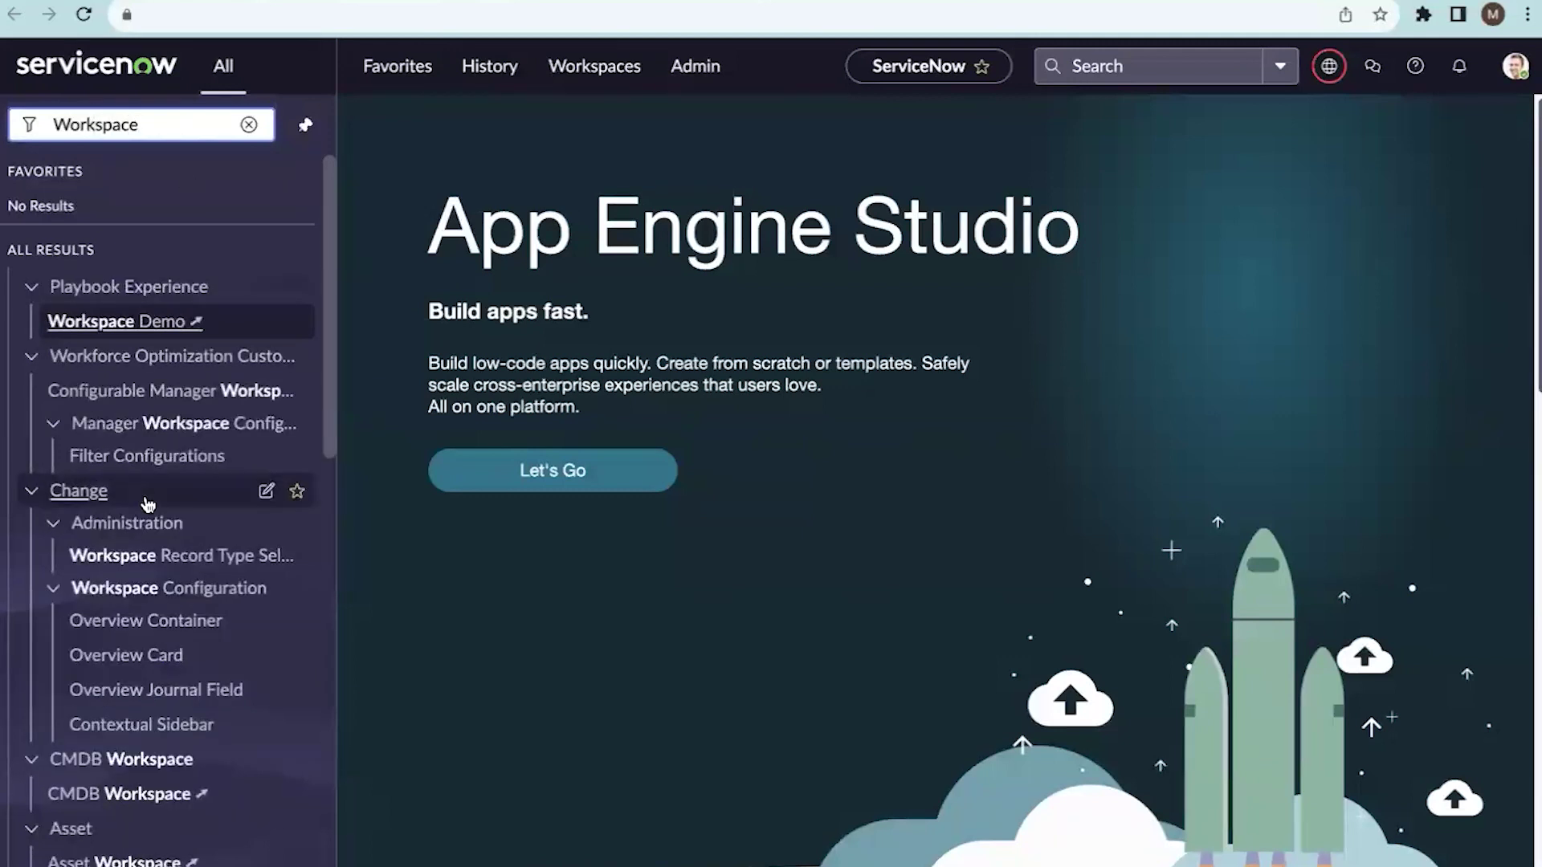
scroll(147, 504, "down", 1)
scroll(147, 504, "down", 6)
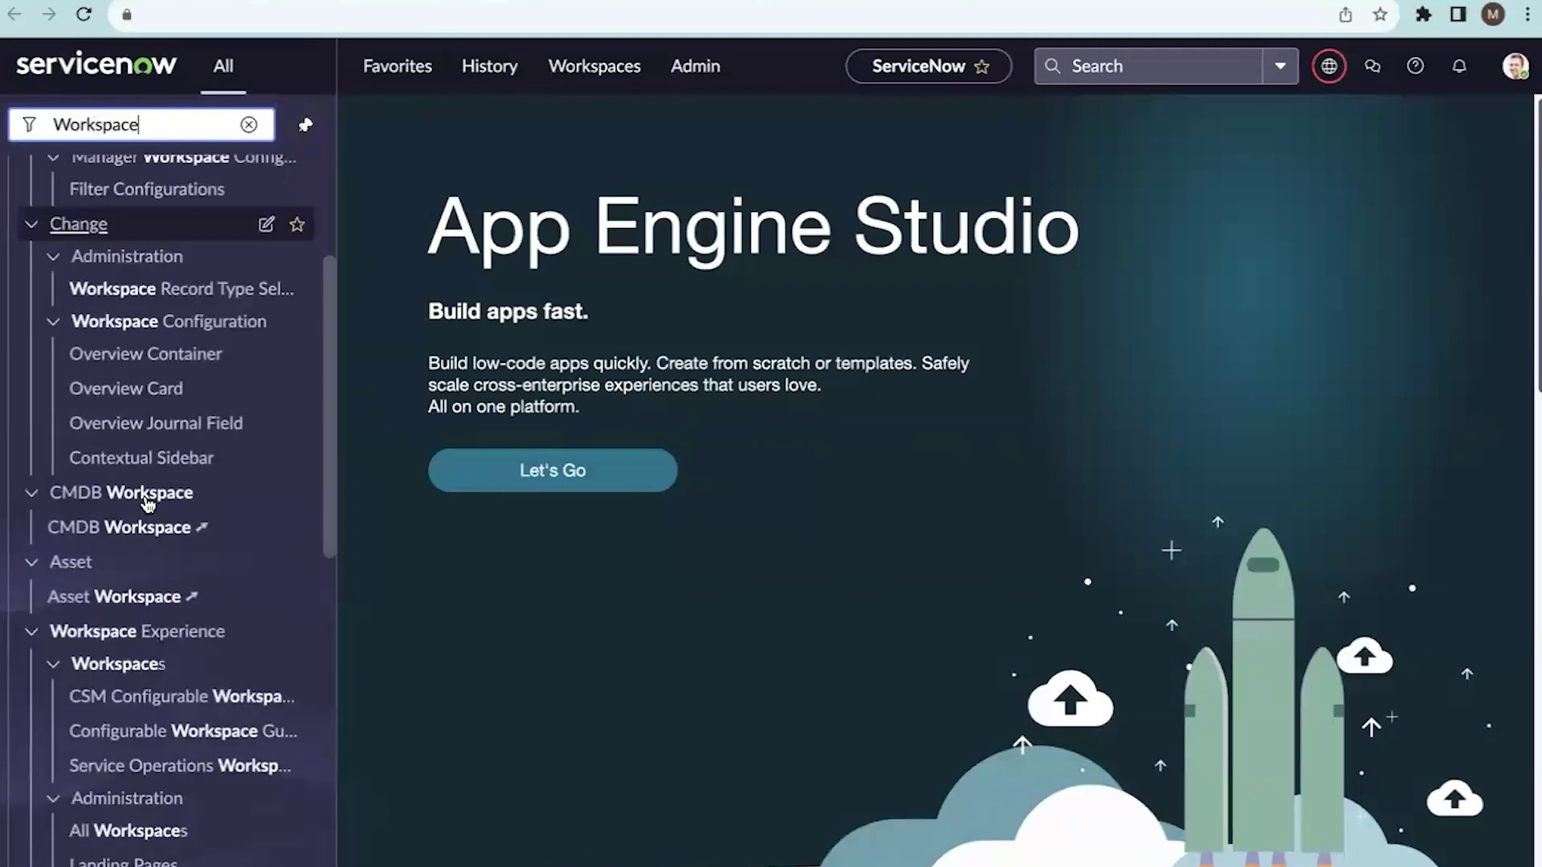
left_click(169, 444)
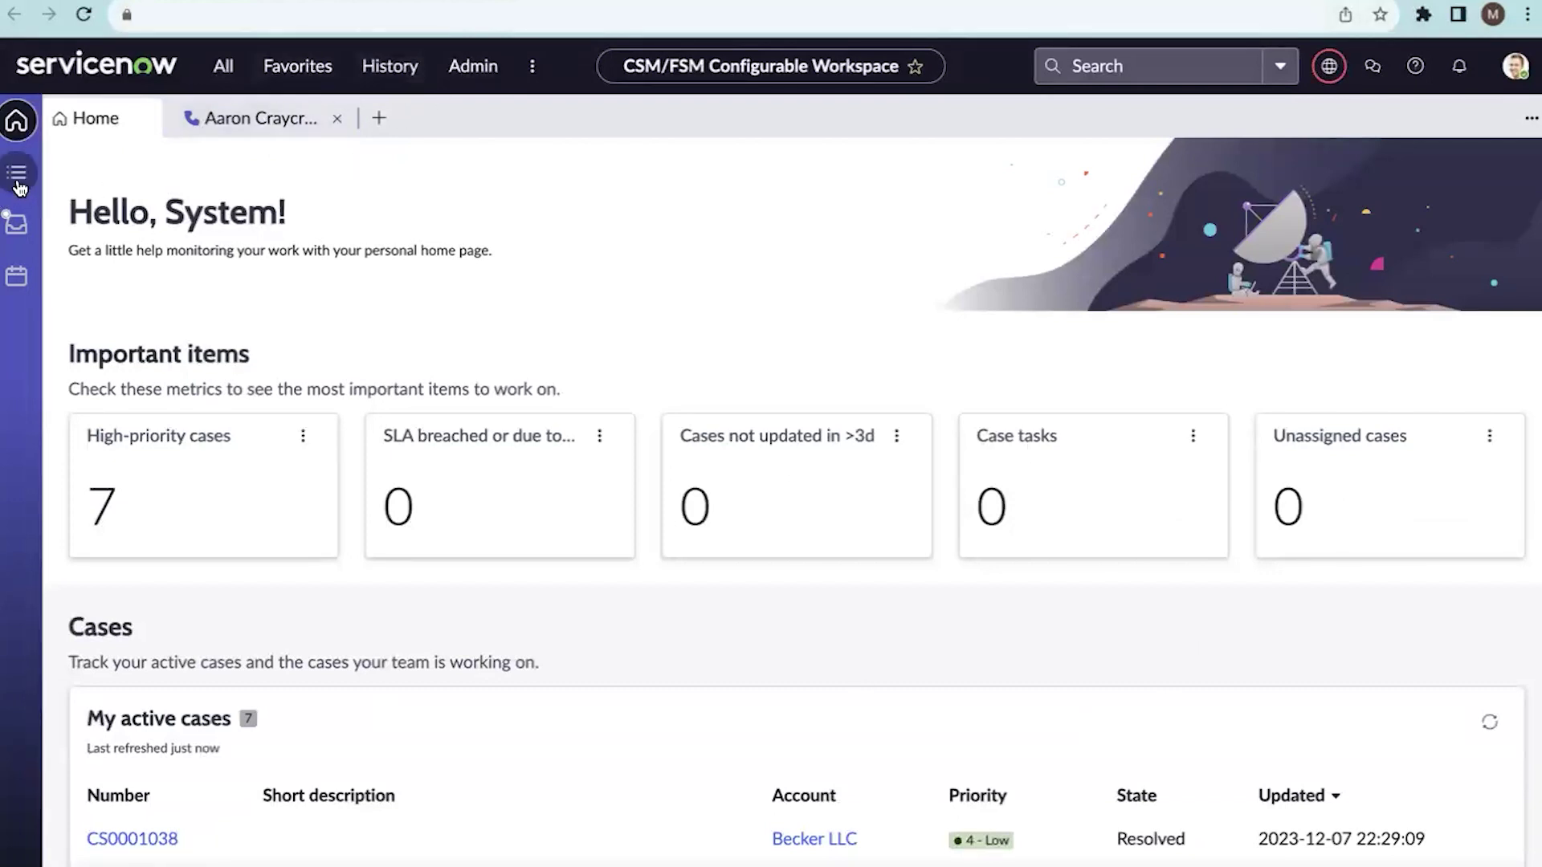
Switch the workspace from its home page to the list view and open the active phone interaction record.
mouse_move(243, 122)
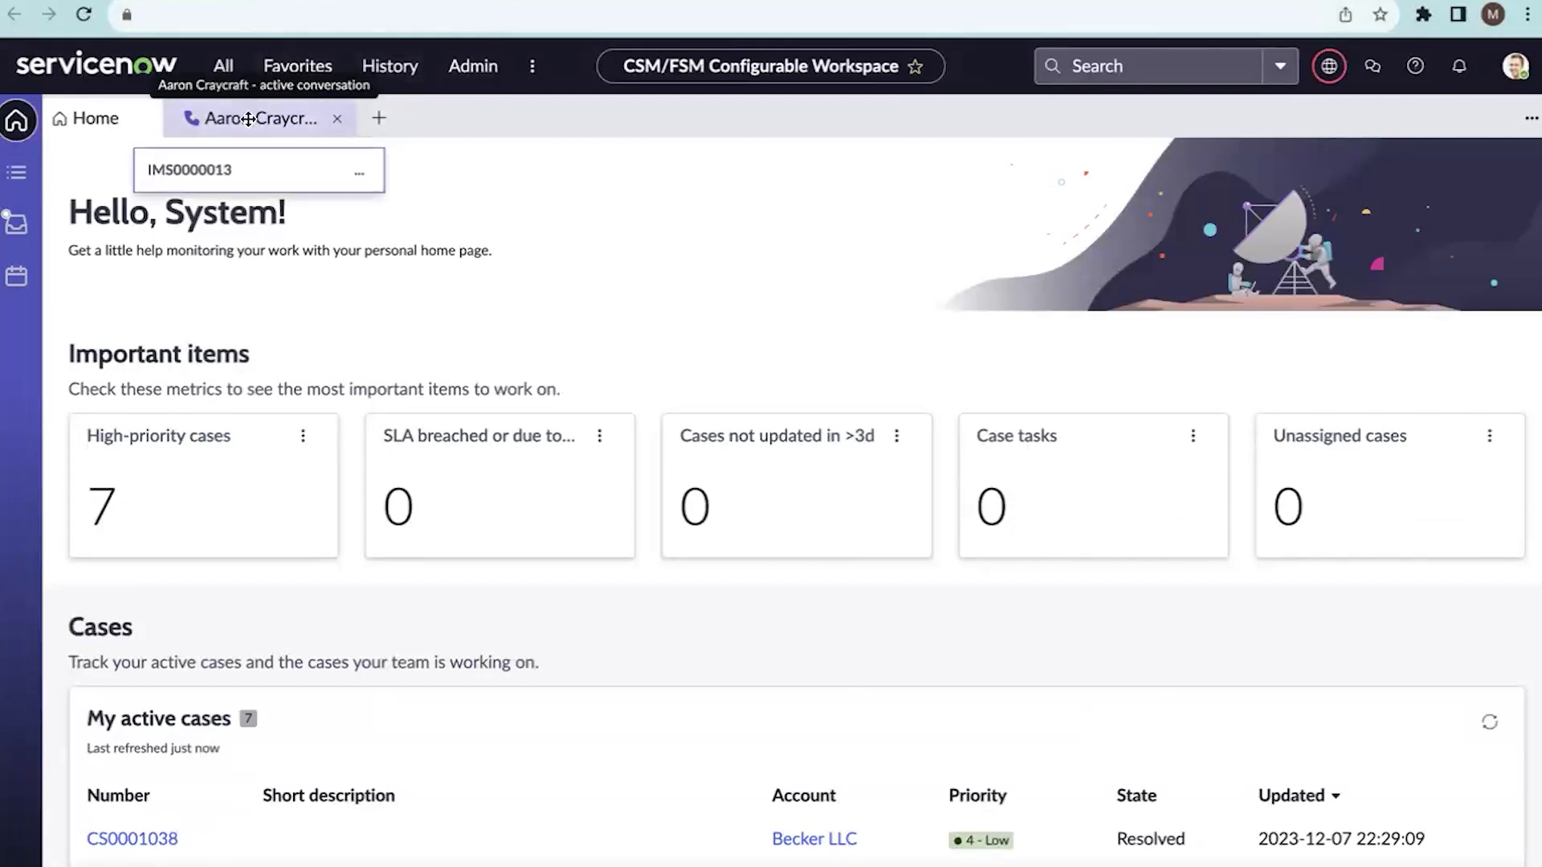
left_click(16, 171)
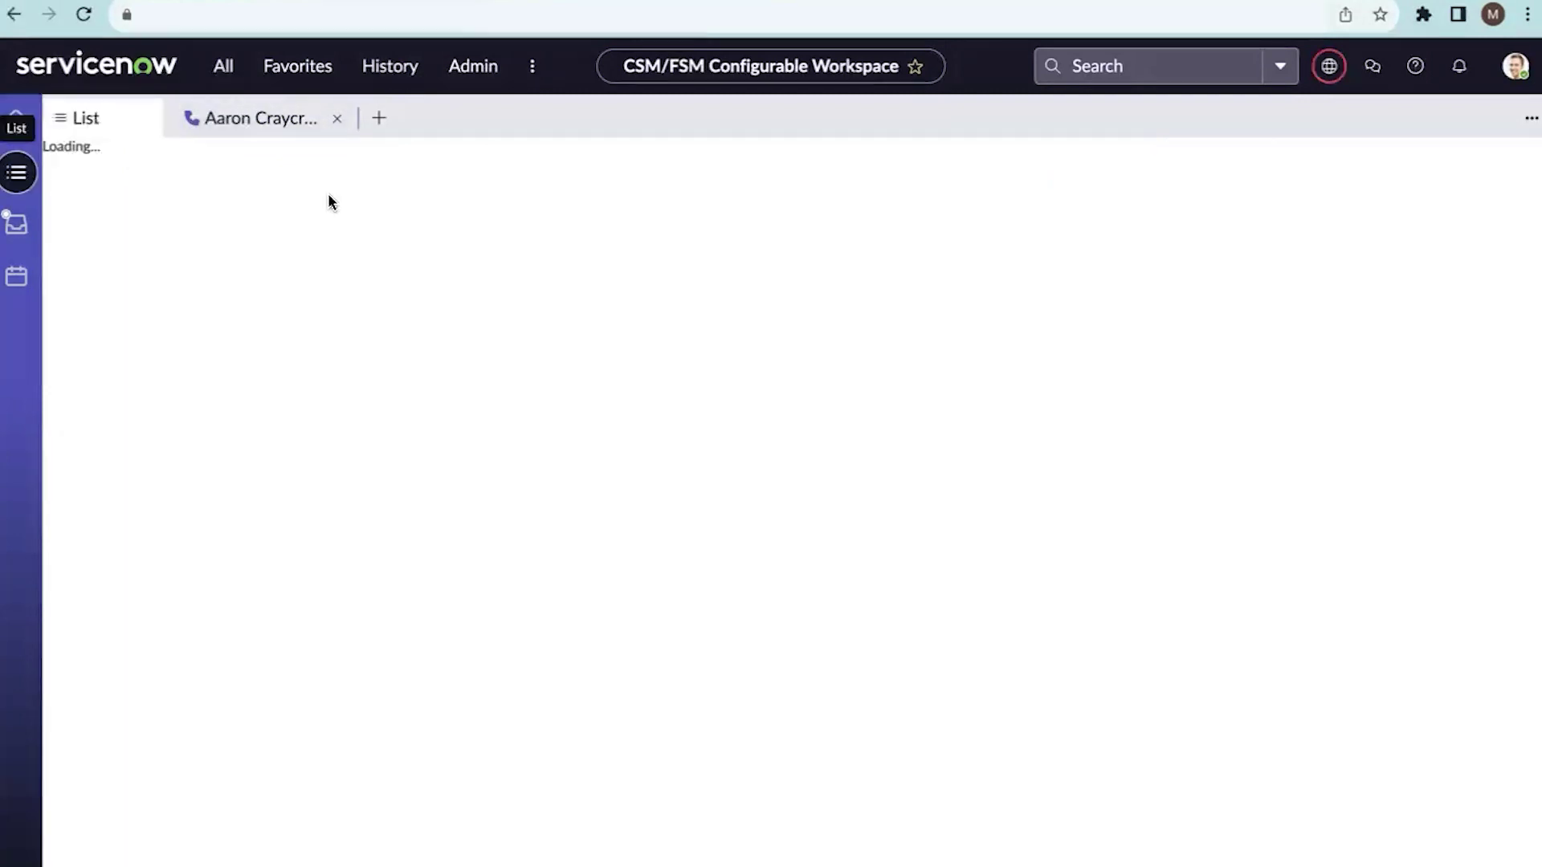
mouse_move(230, 127)
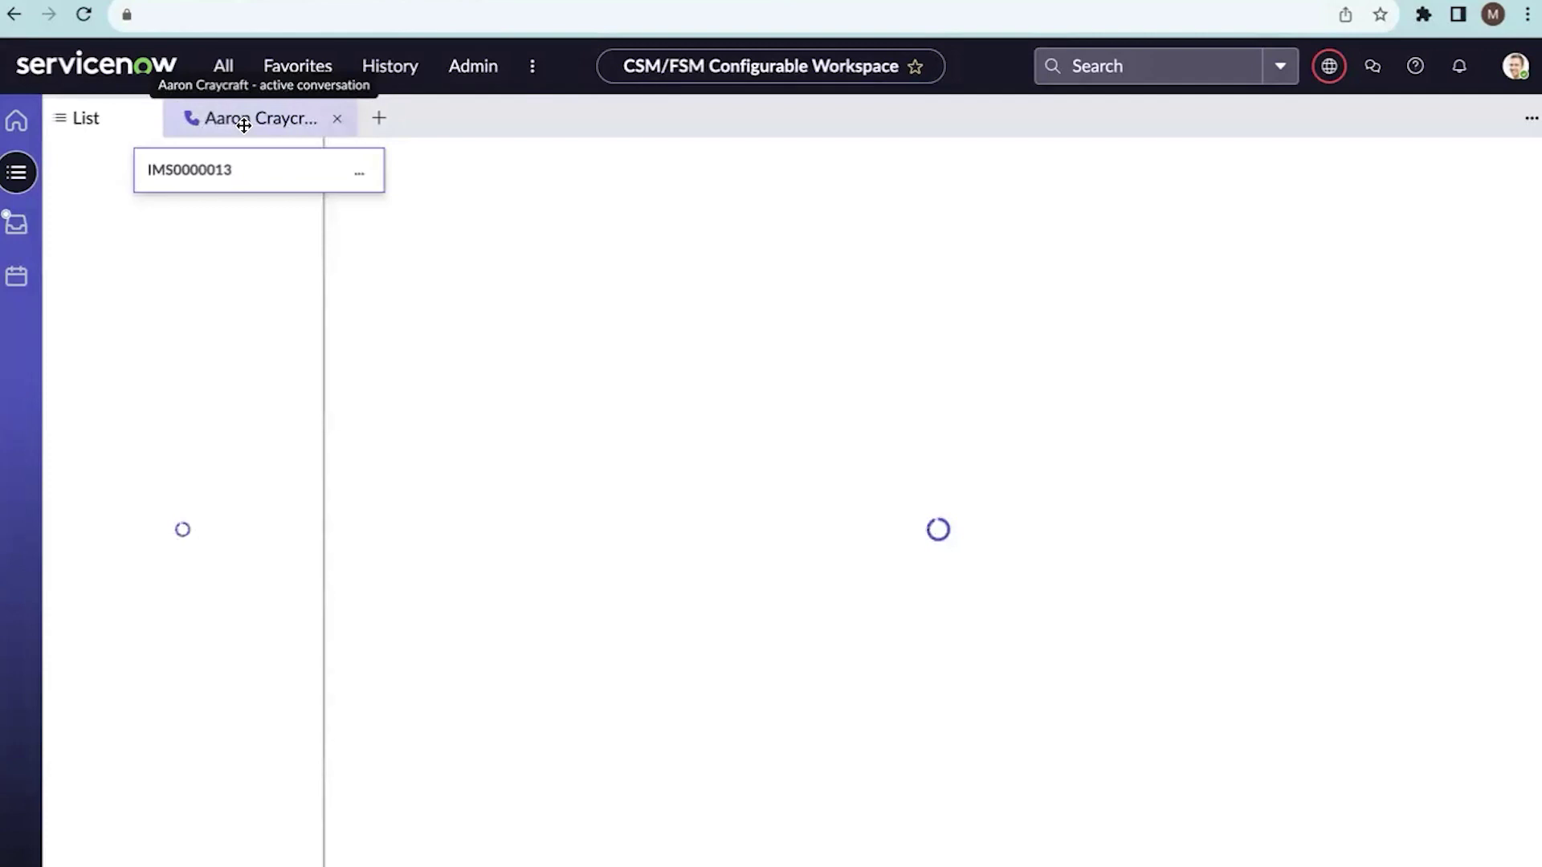
left_click(244, 124)
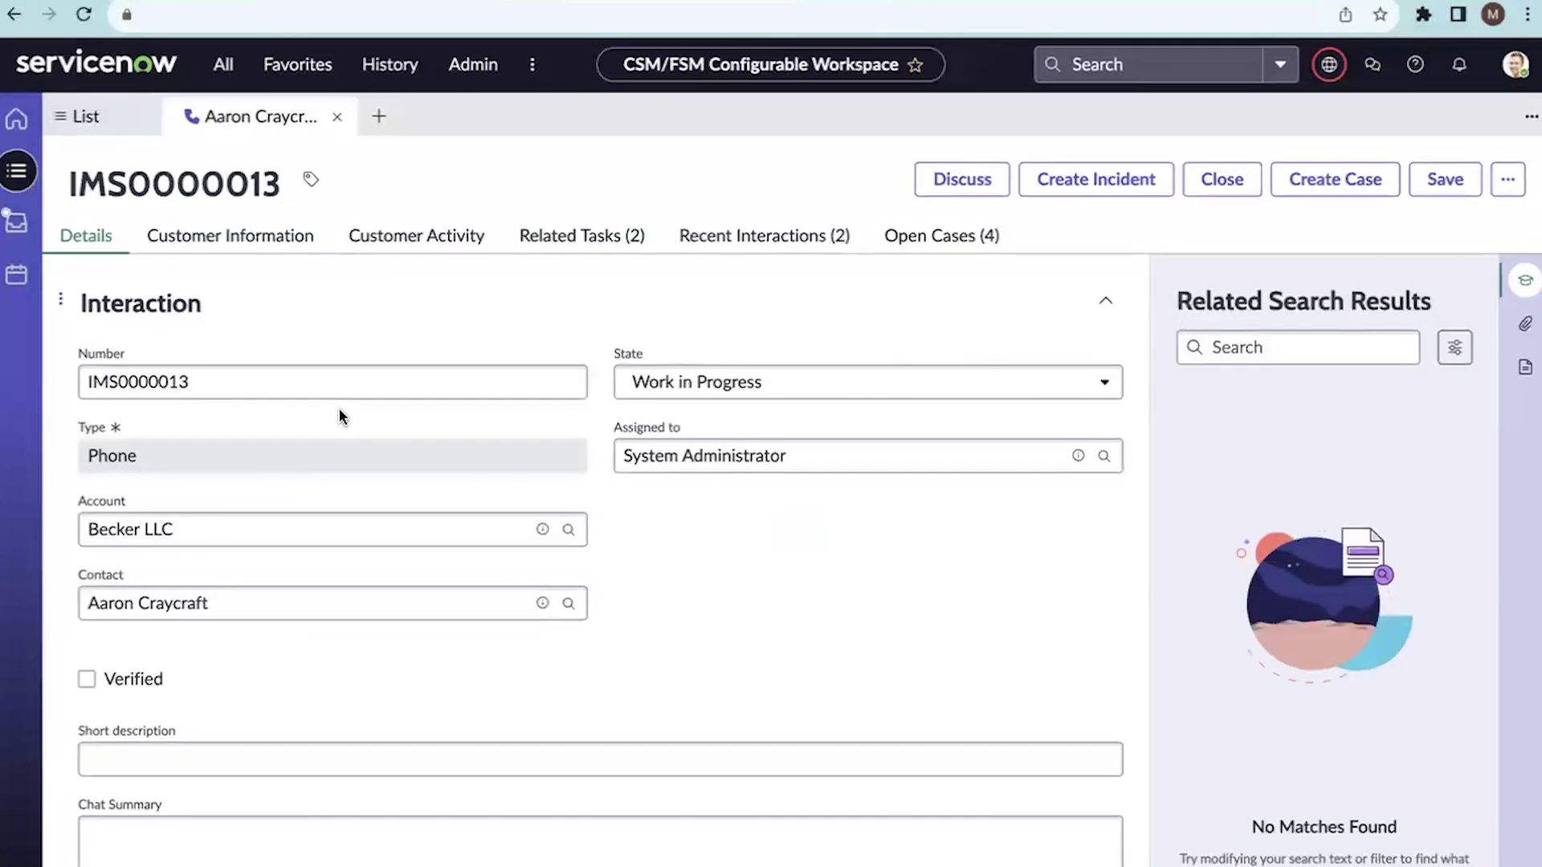
Examine the contact recorded in the interaction's details.
left_click(261, 608)
left_click_drag(262, 608, 61, 603)
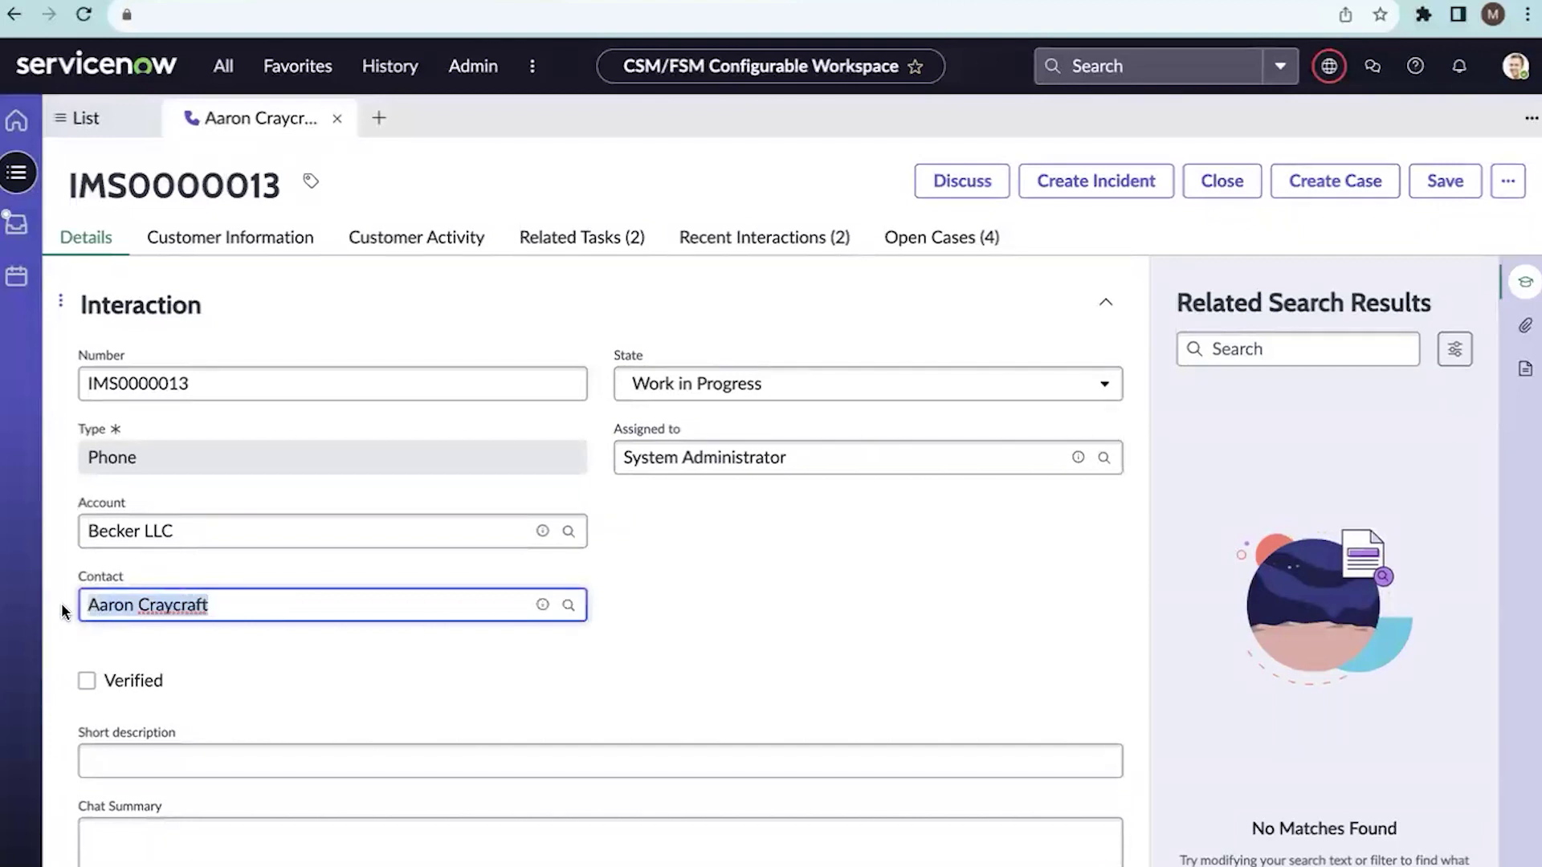
left_click(238, 600)
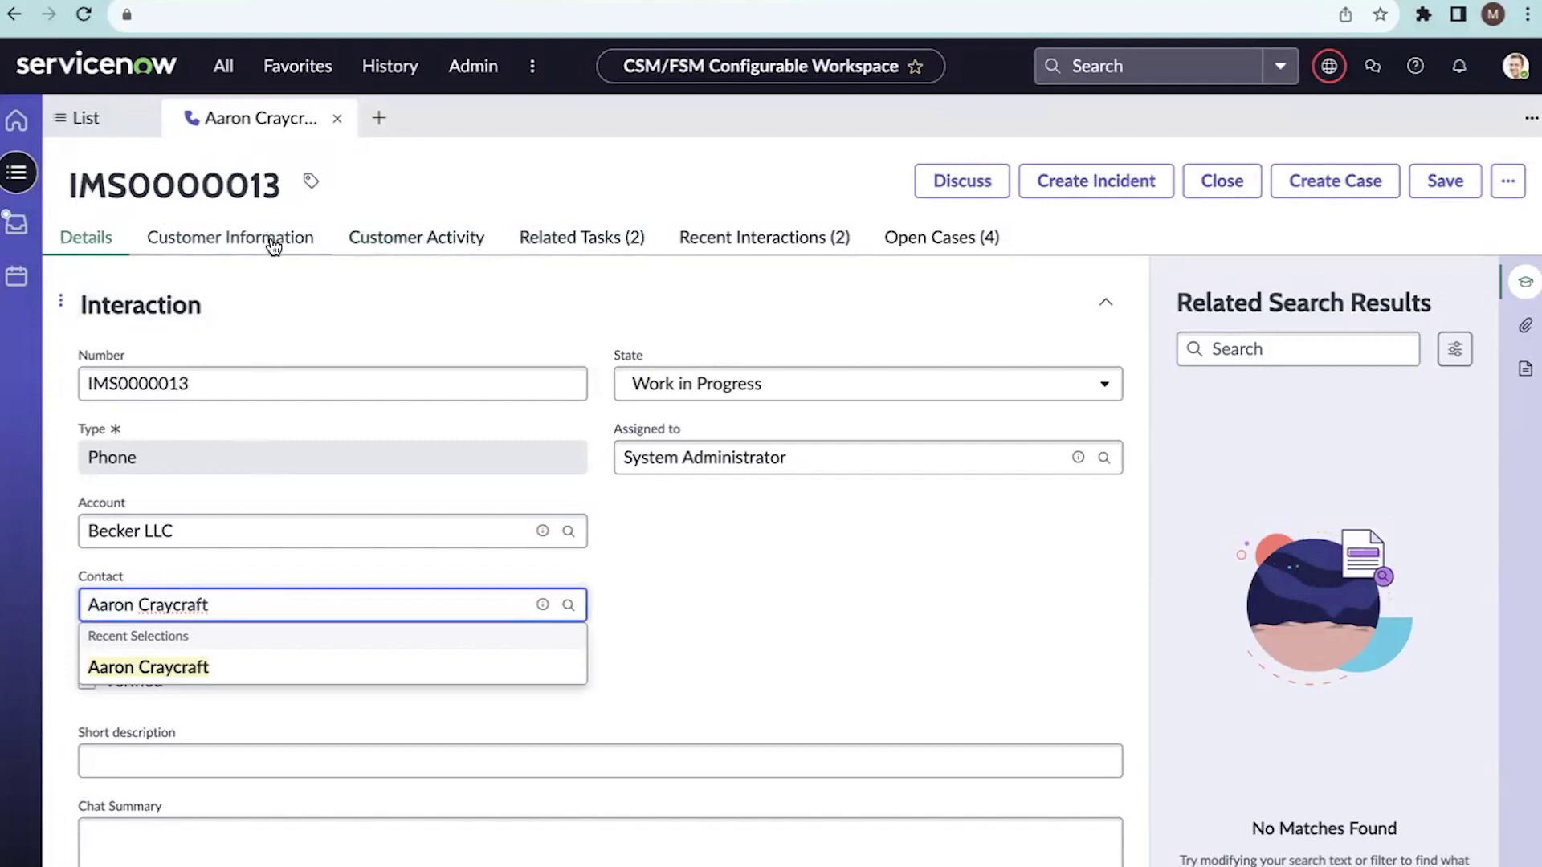
Open the interaction's Customer Information view and examine the contact, cases overview, high-priority cases, recent cases and entitlements cards.
left_click(223, 241)
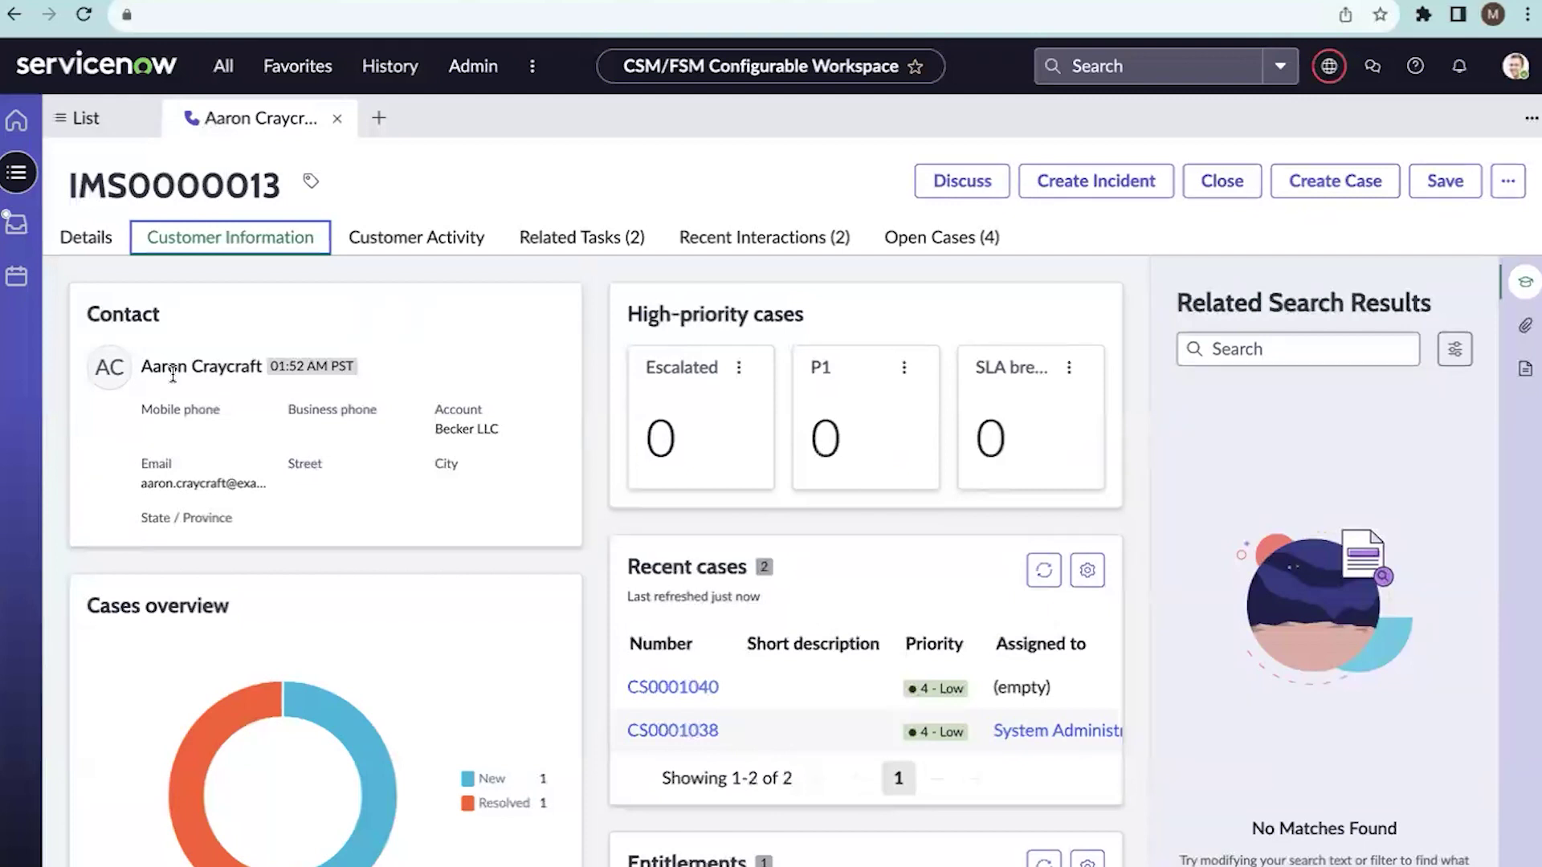
left_click_drag(141, 362, 259, 384)
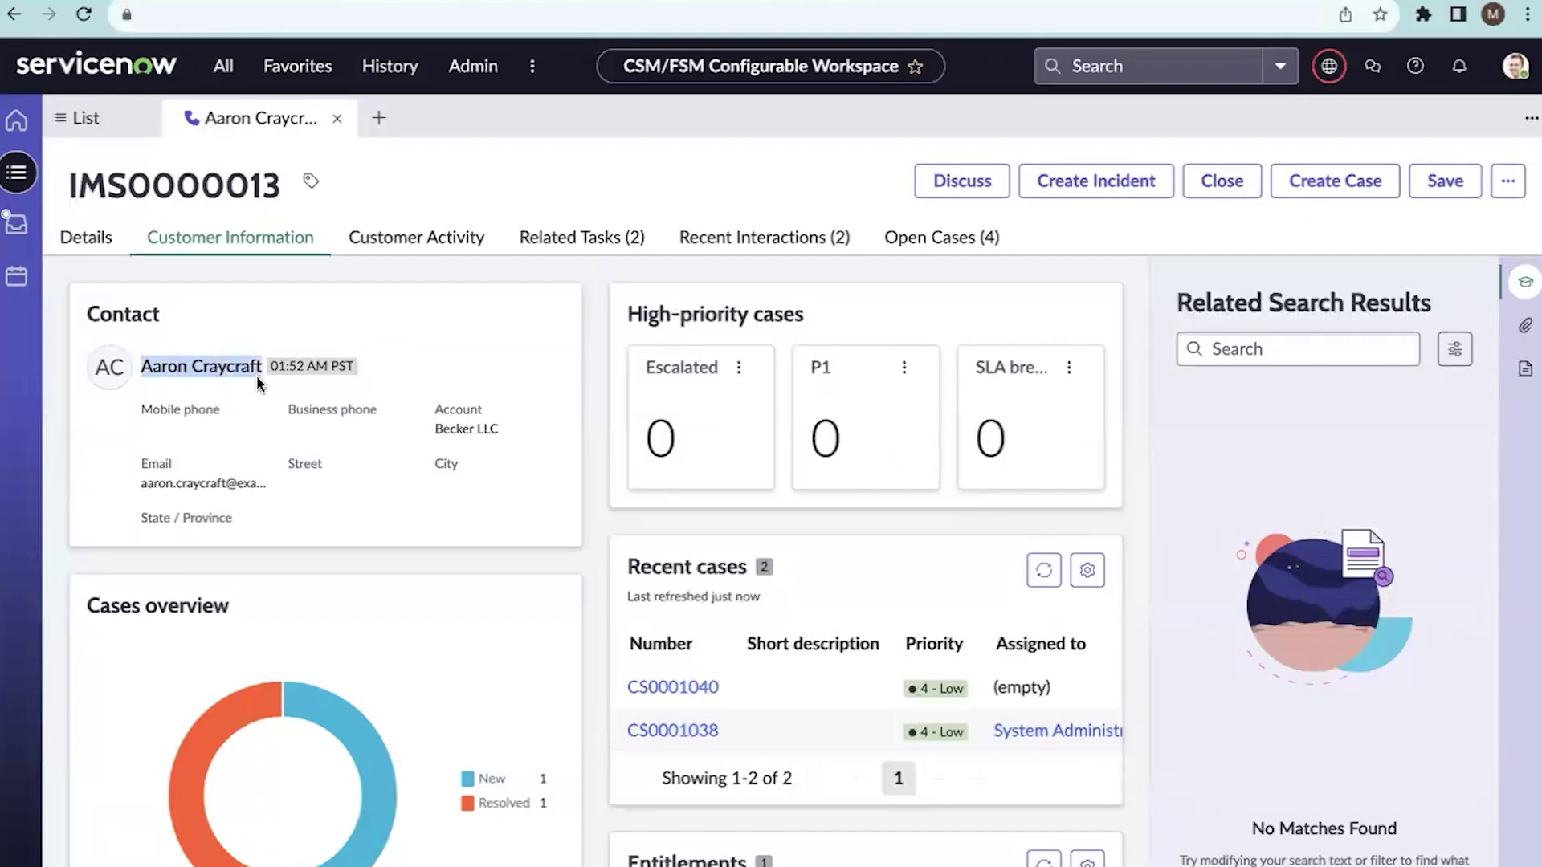
left_click(184, 372)
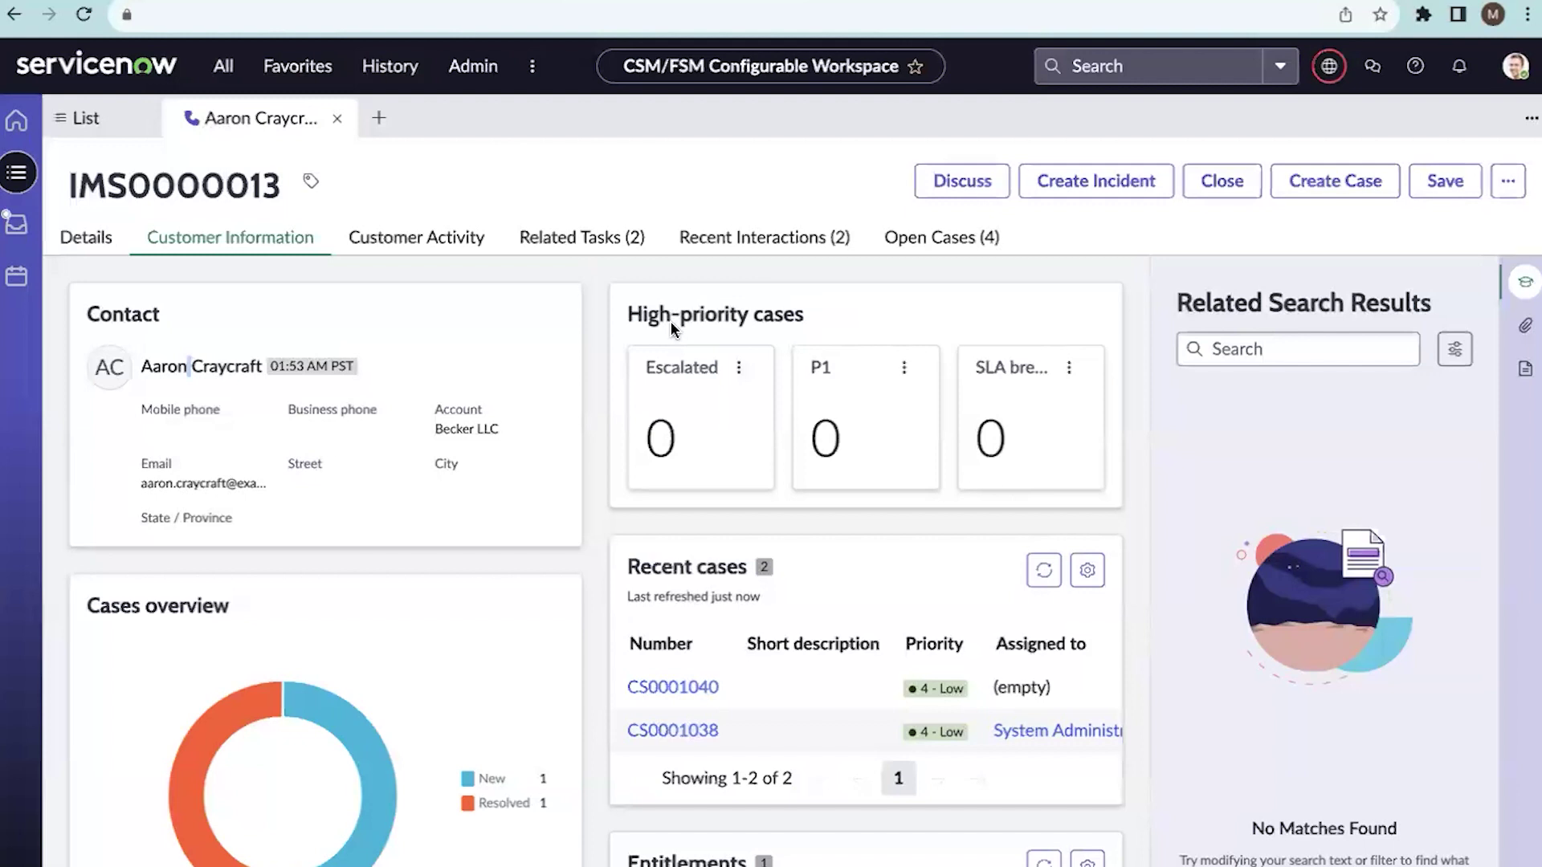
scroll(375, 548, "down", 2)
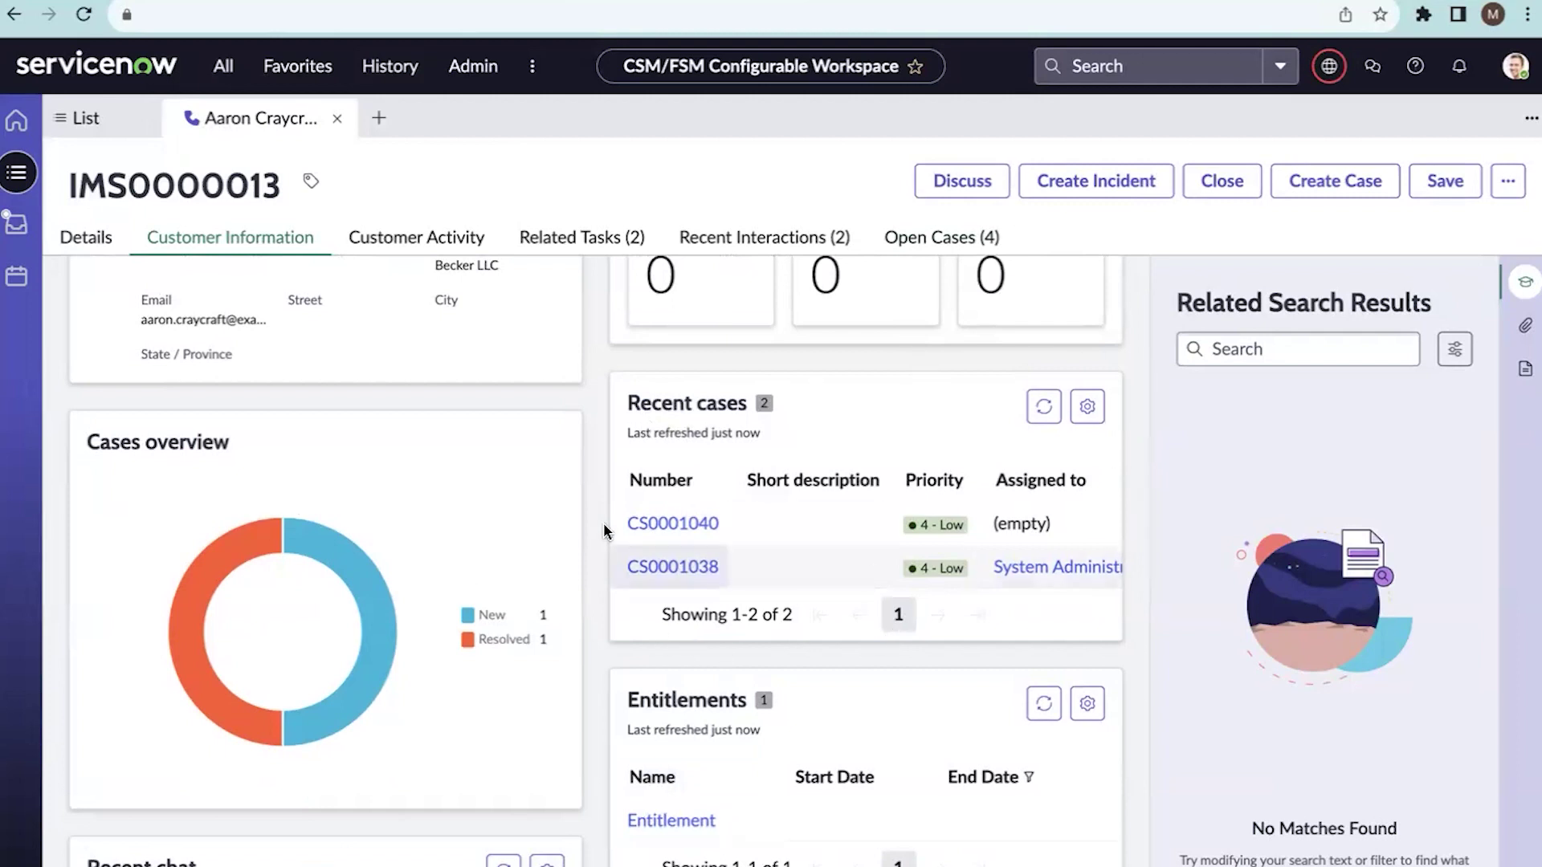
scroll(922, 591, "down", 4)
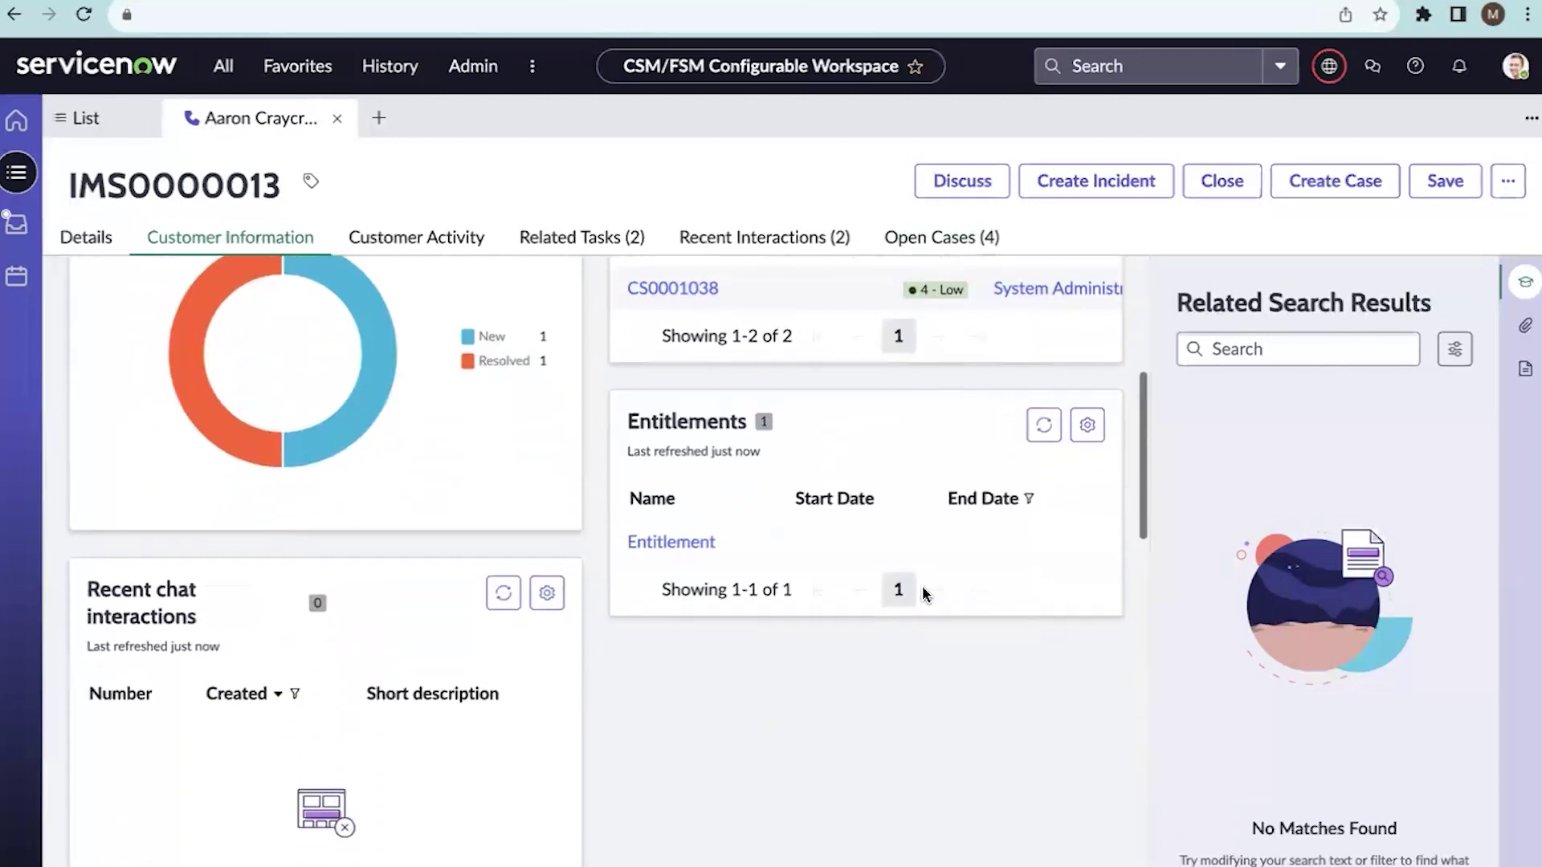
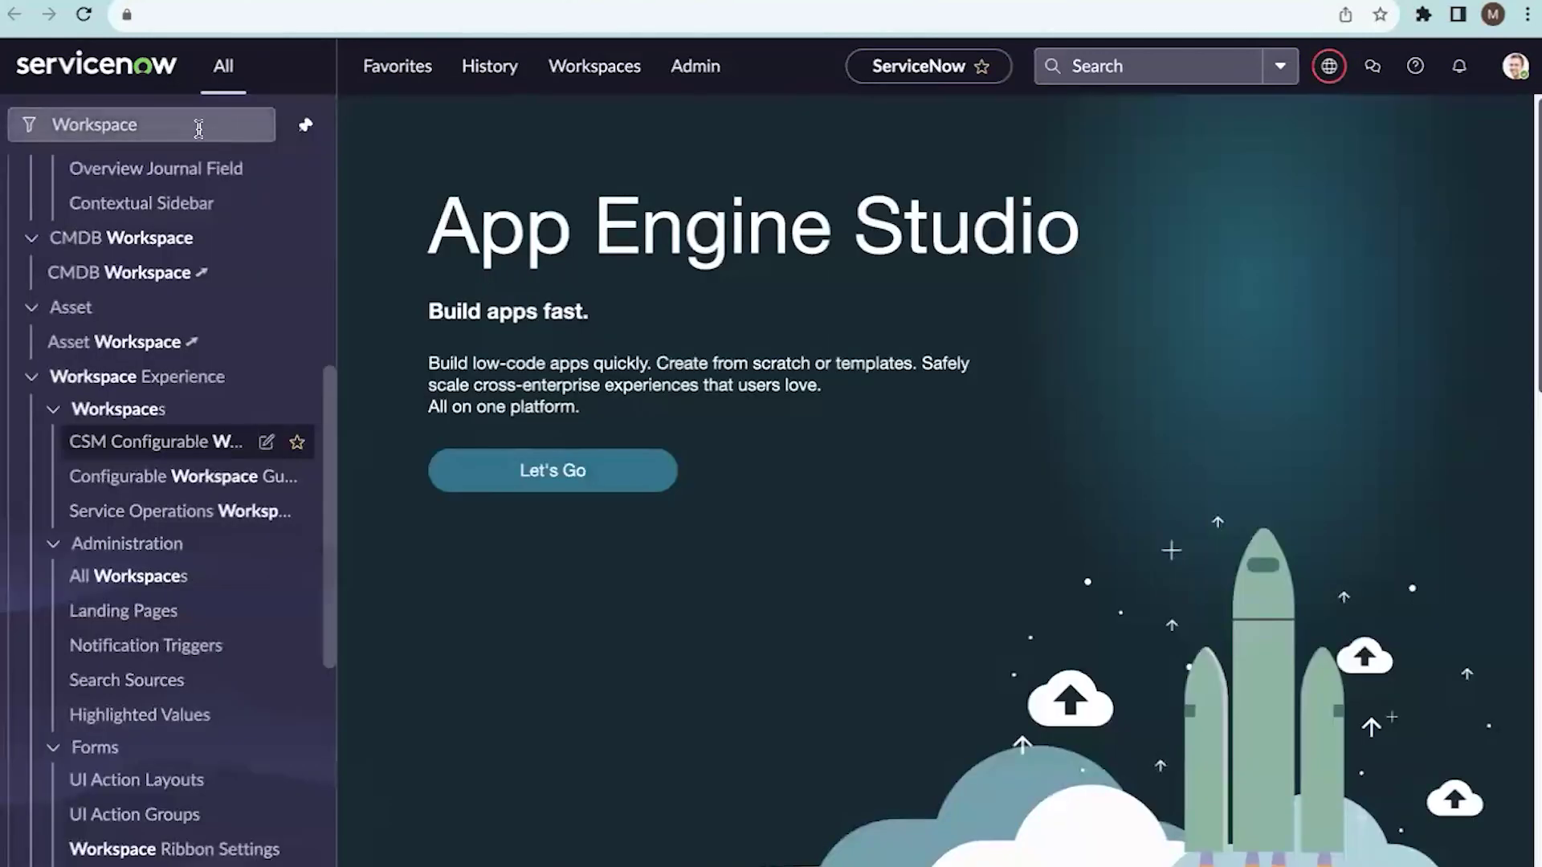
Replace the navigator filter with "Customer central" to find the Customer Central modules.
double_click(198, 126)
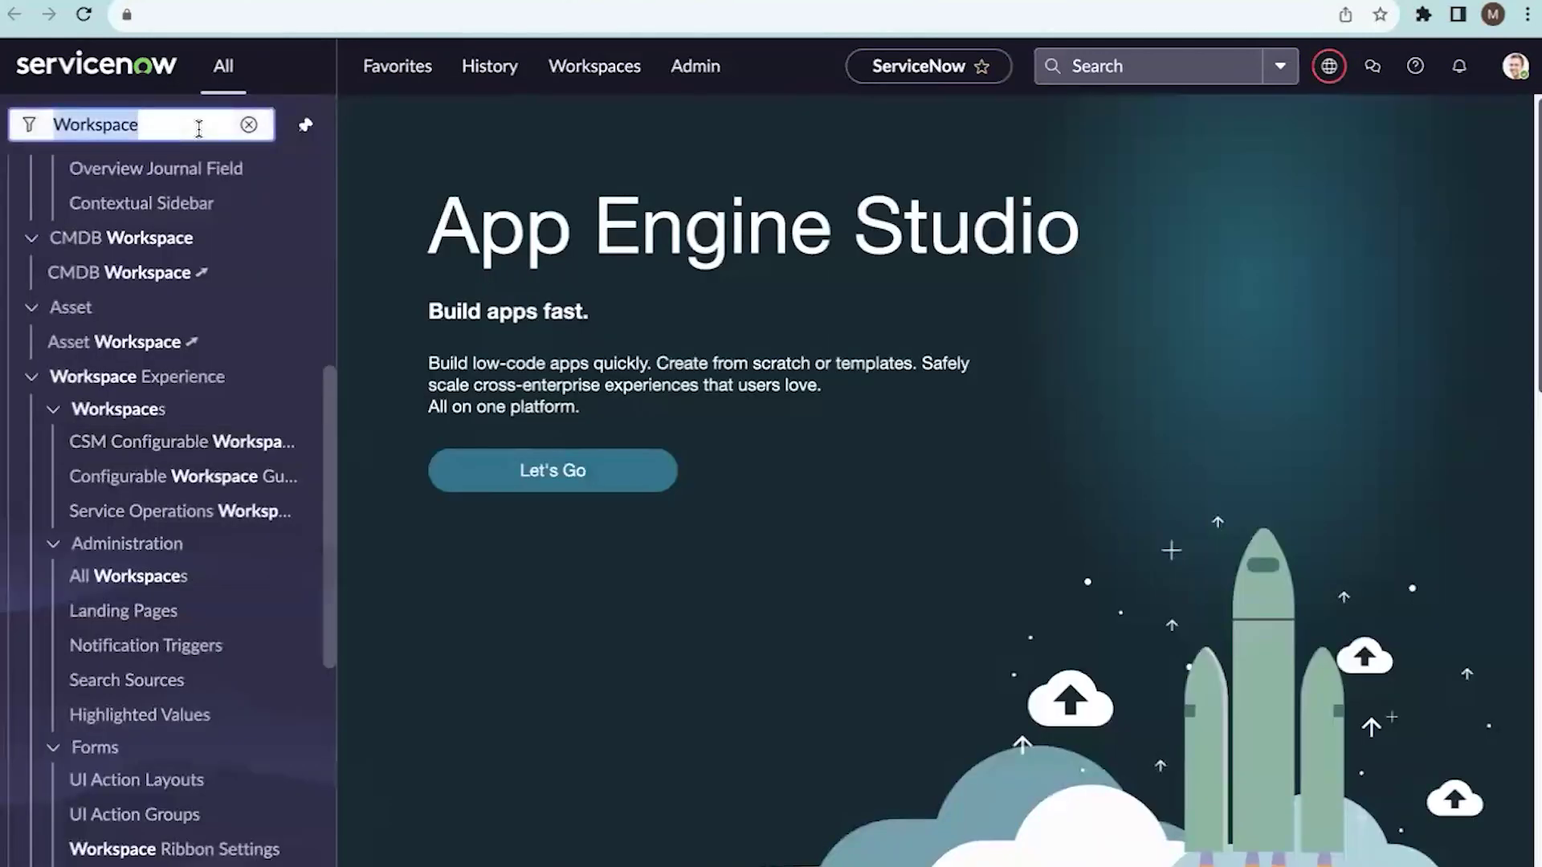
key("BackSpace")
type("C")
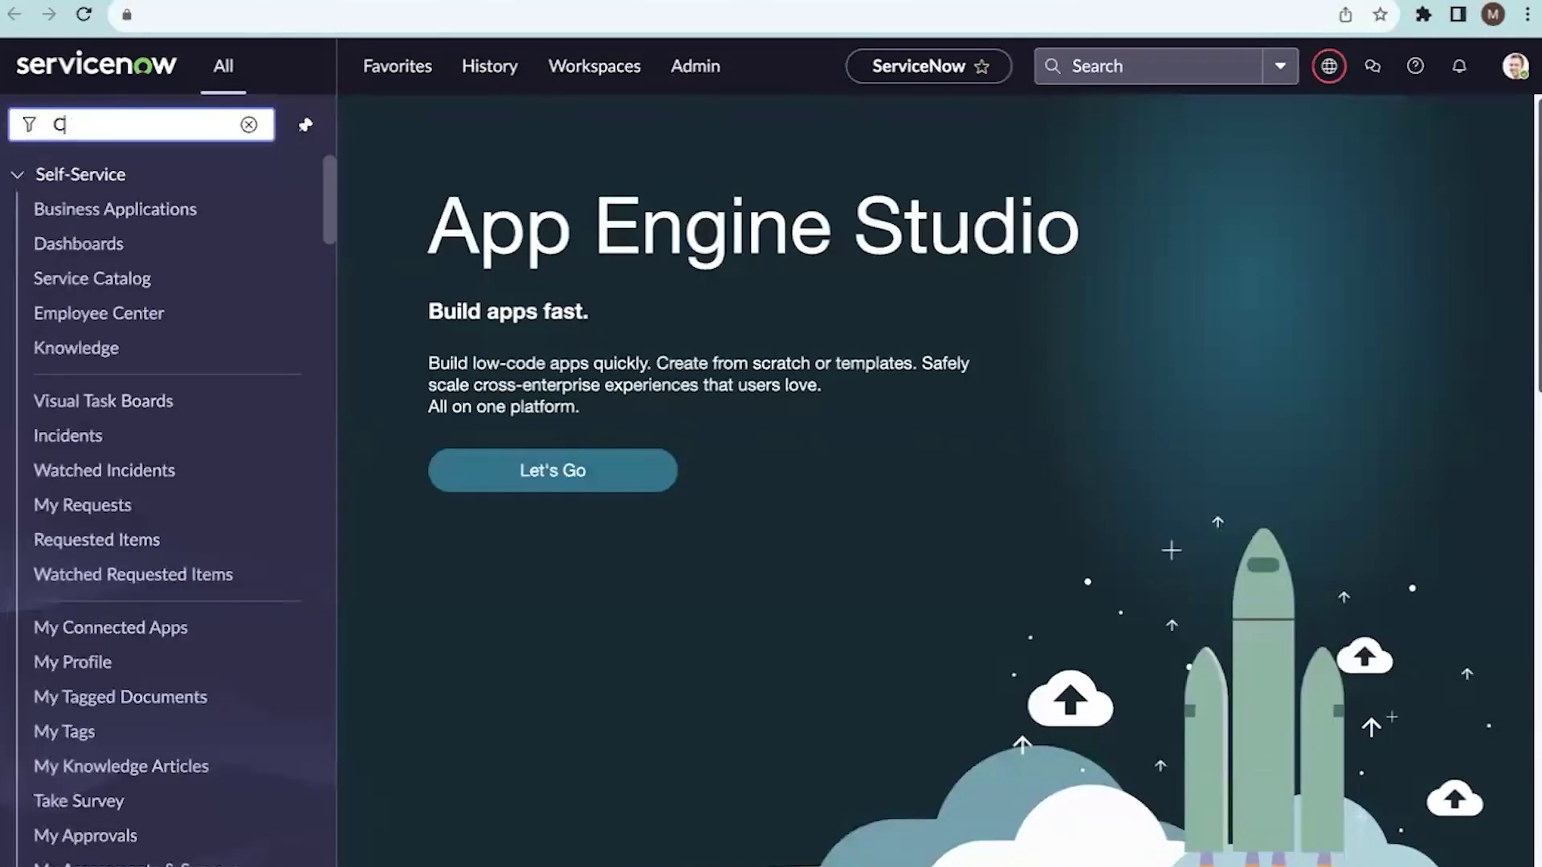
type("ust")
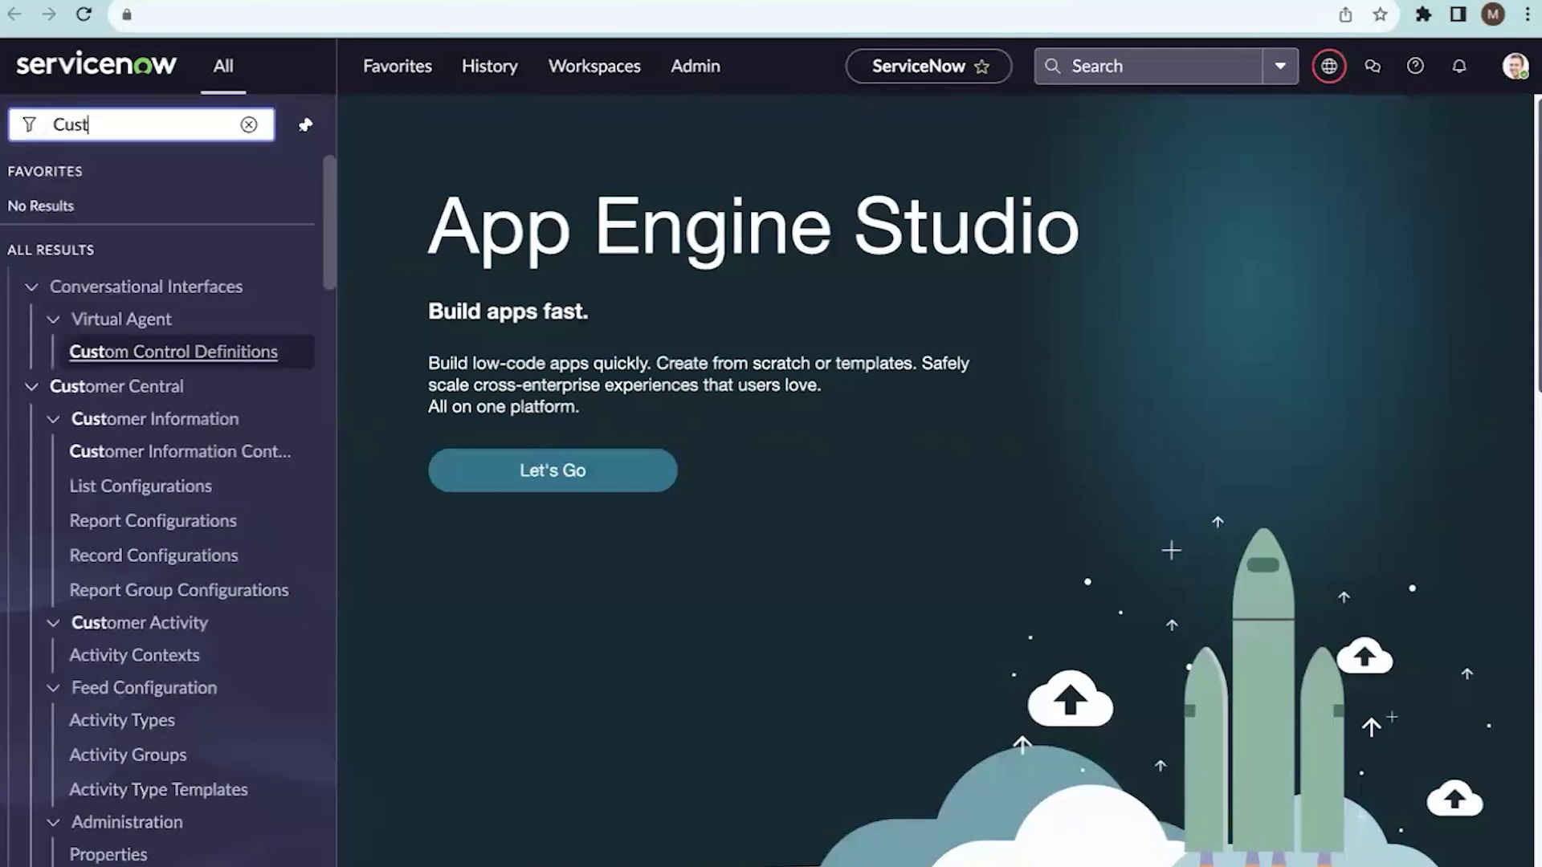
type("omer cen")
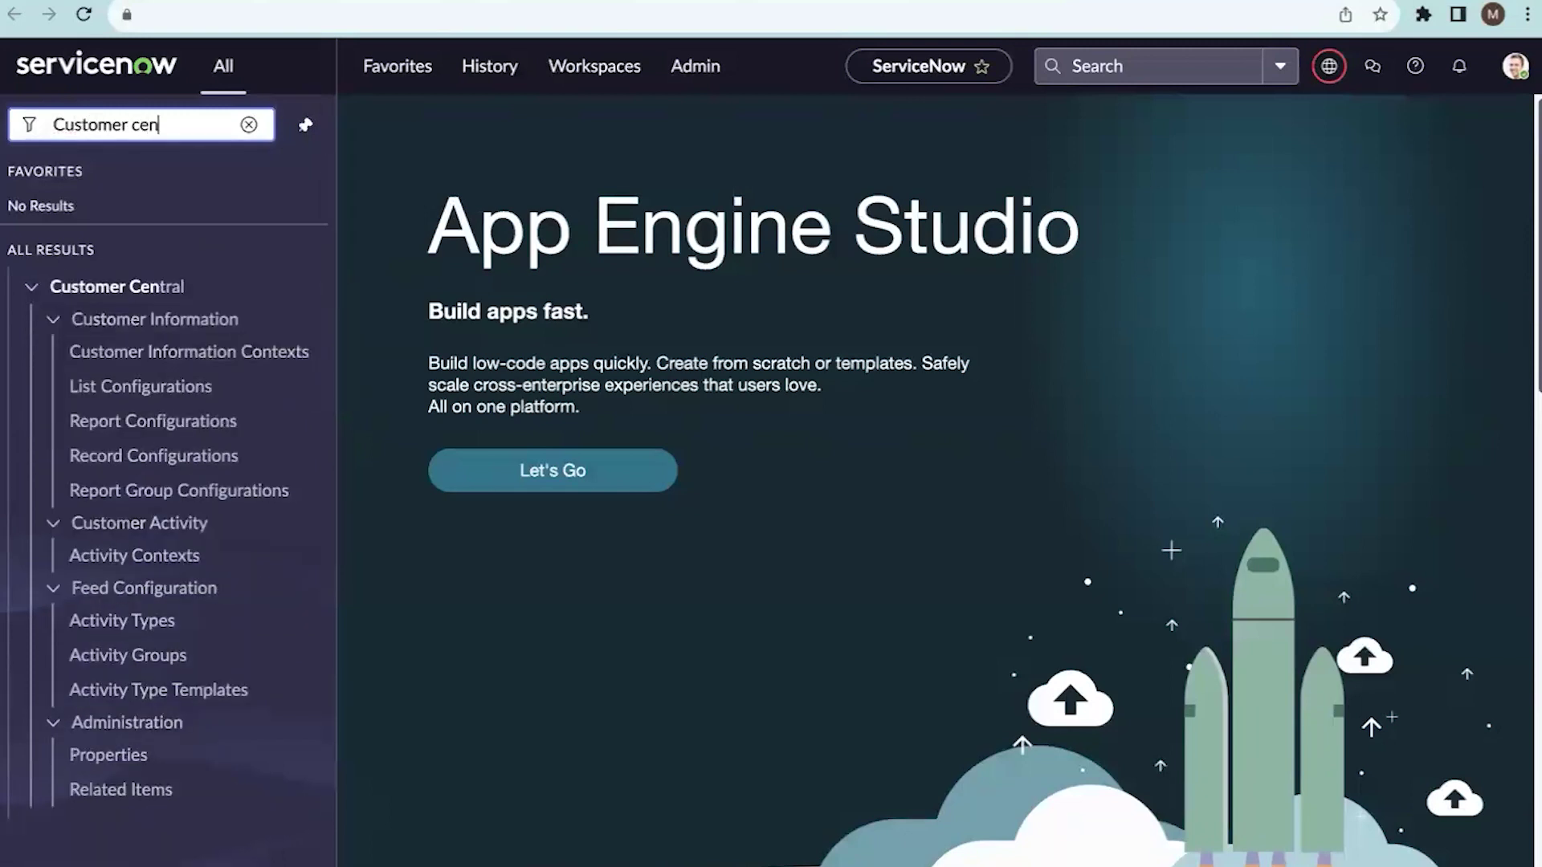
type("tral")
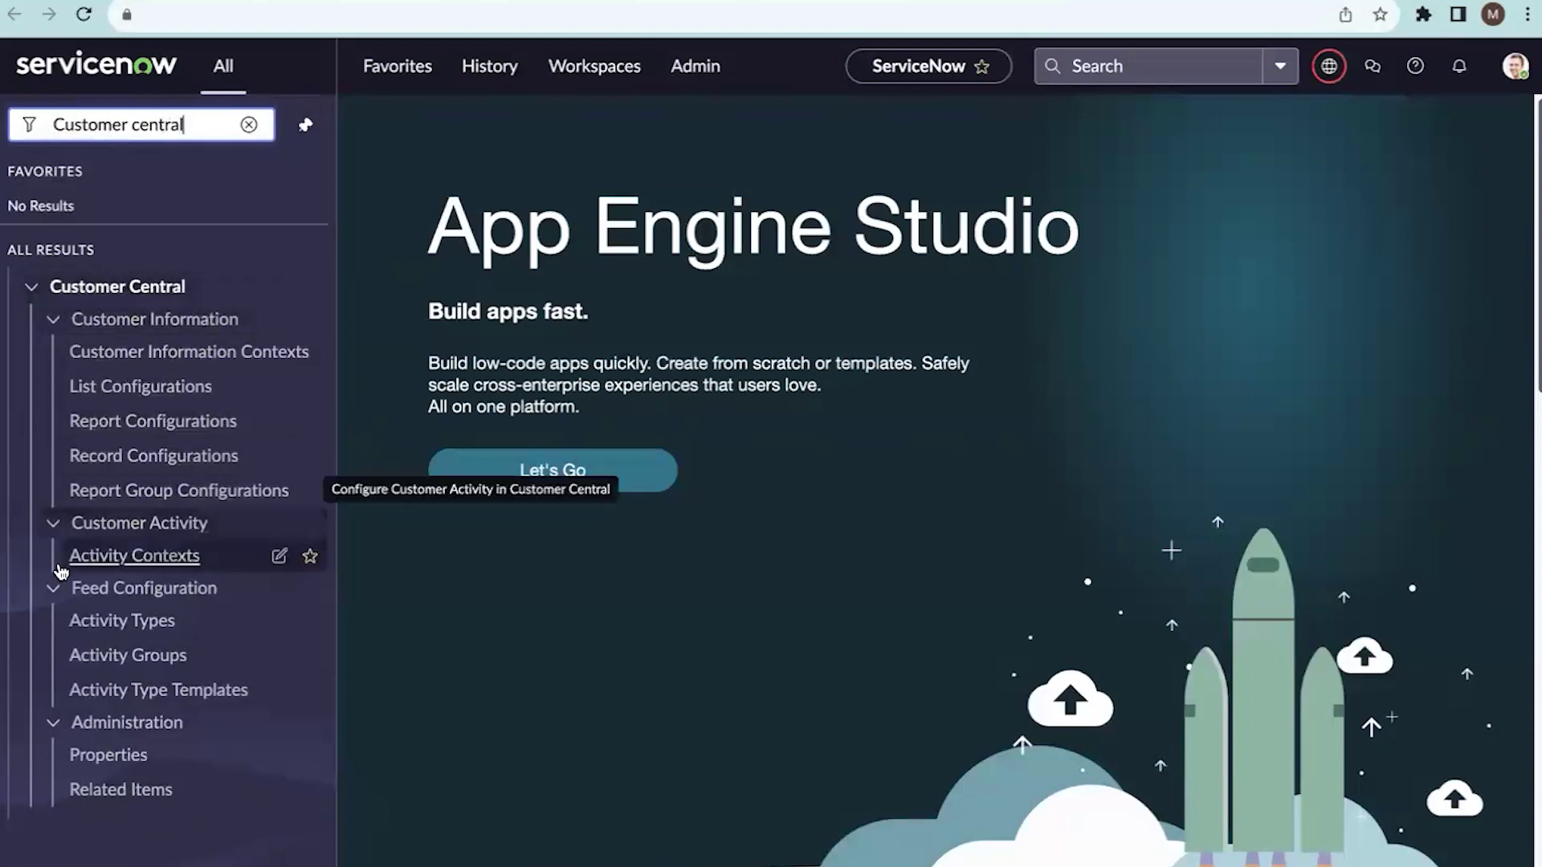
Collapse the Administration, Customer Activity and Feed Configuration groups under Customer Central, leaving Customer Information expanded.
left_click(55, 724)
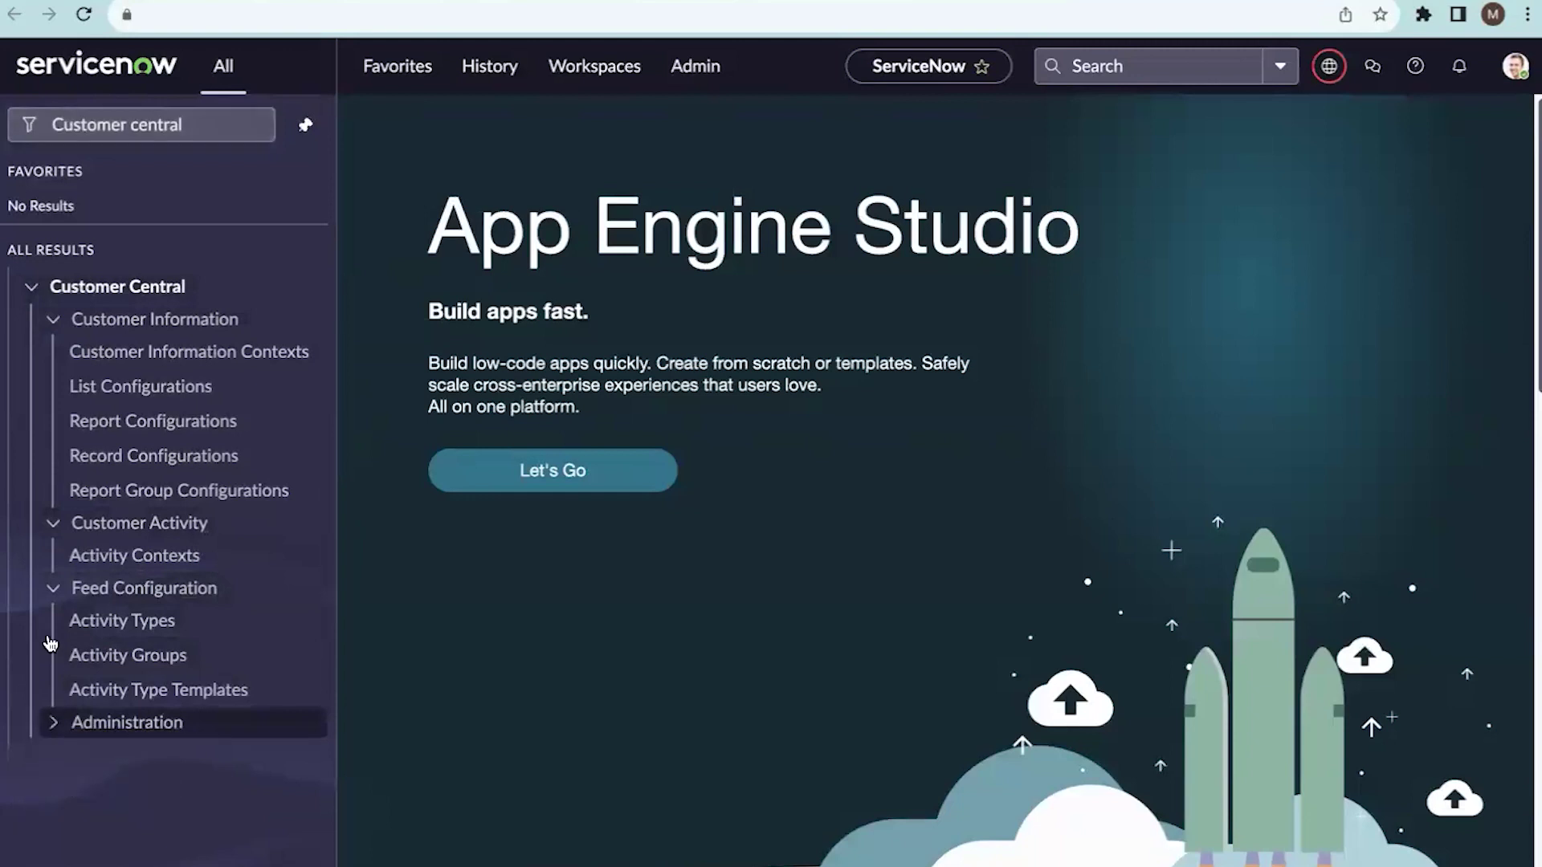
left_click(53, 523)
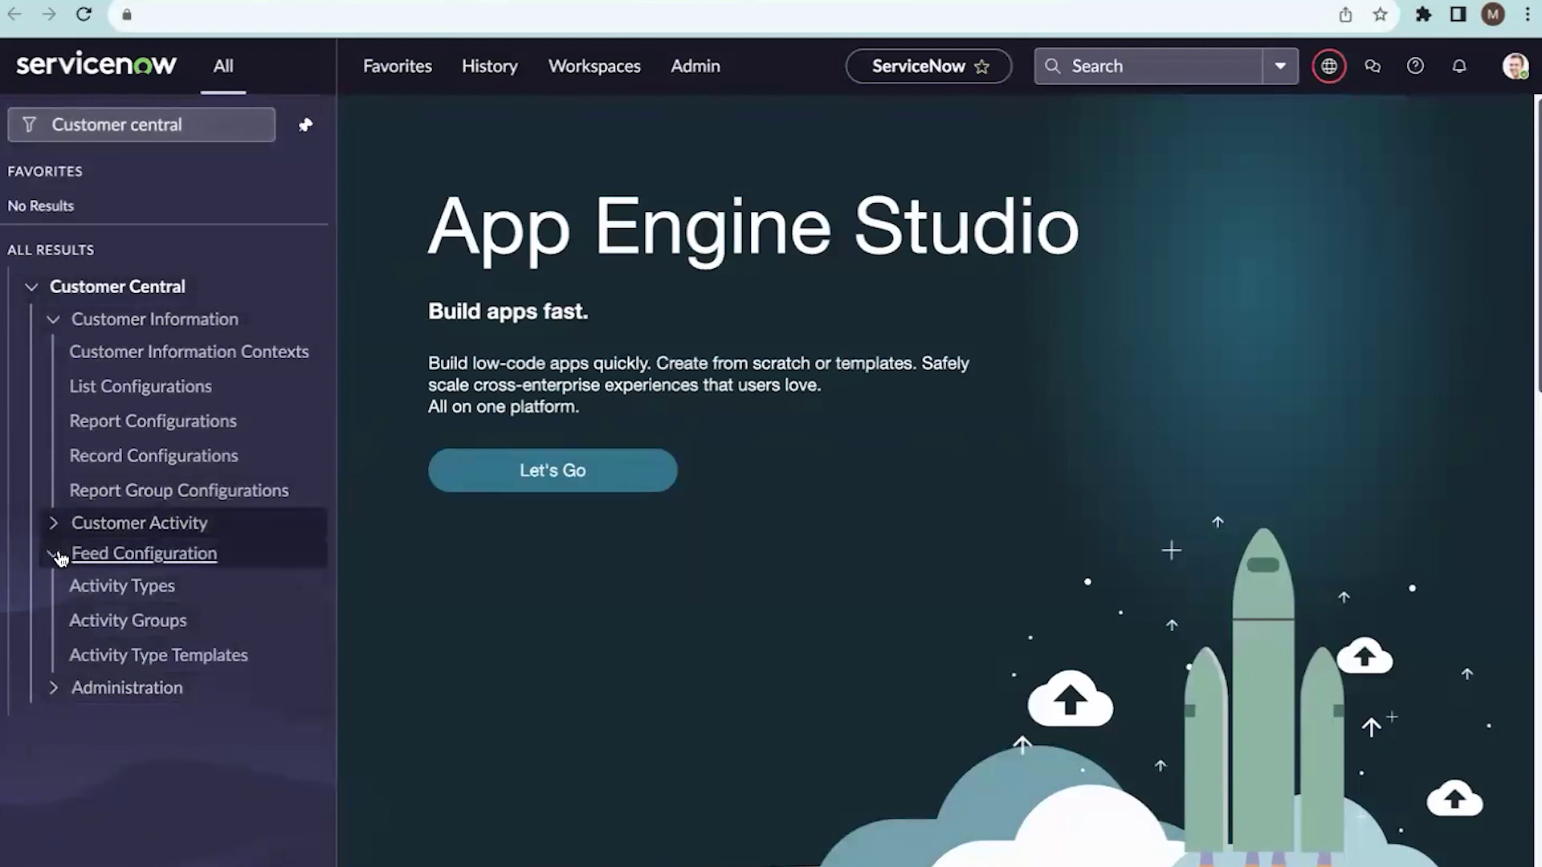
left_click(54, 554)
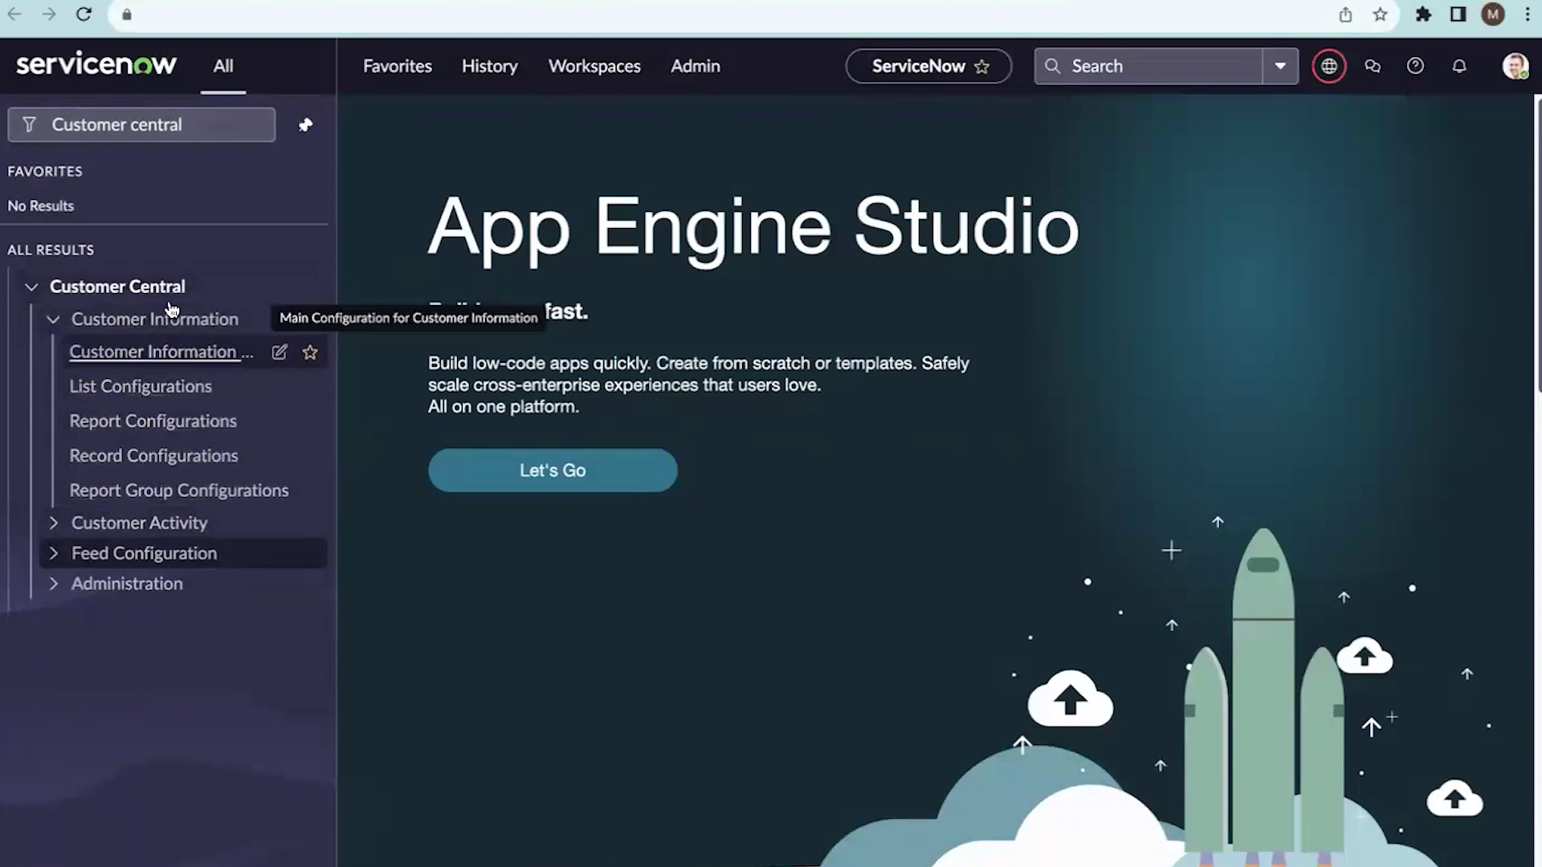
Open Customer Information Contexts and the customer_contact context record for the Interaction table.
left_click(148, 354)
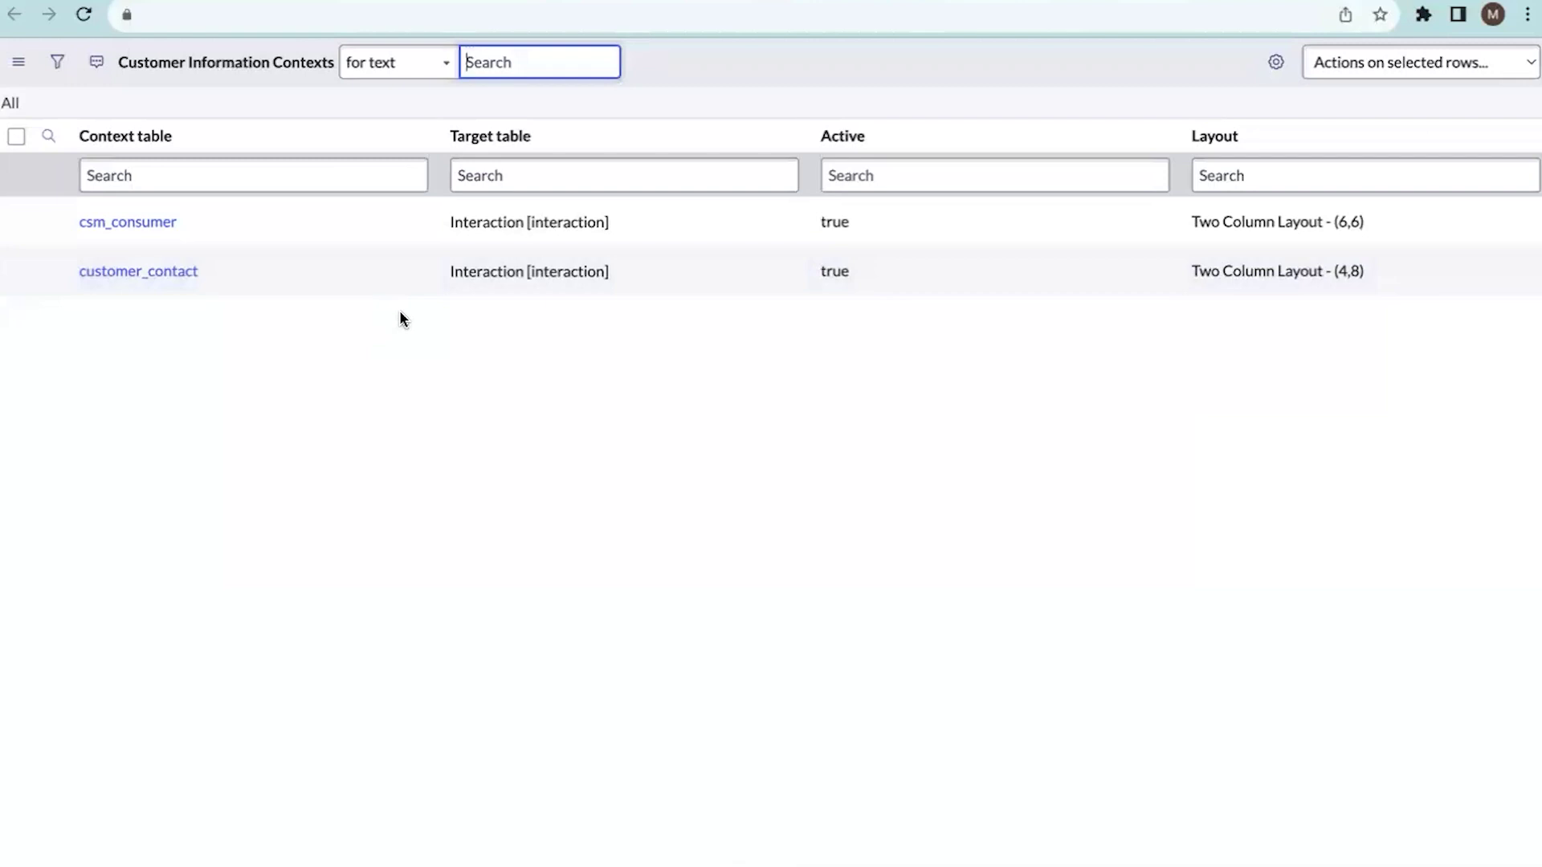
left_click(161, 276)
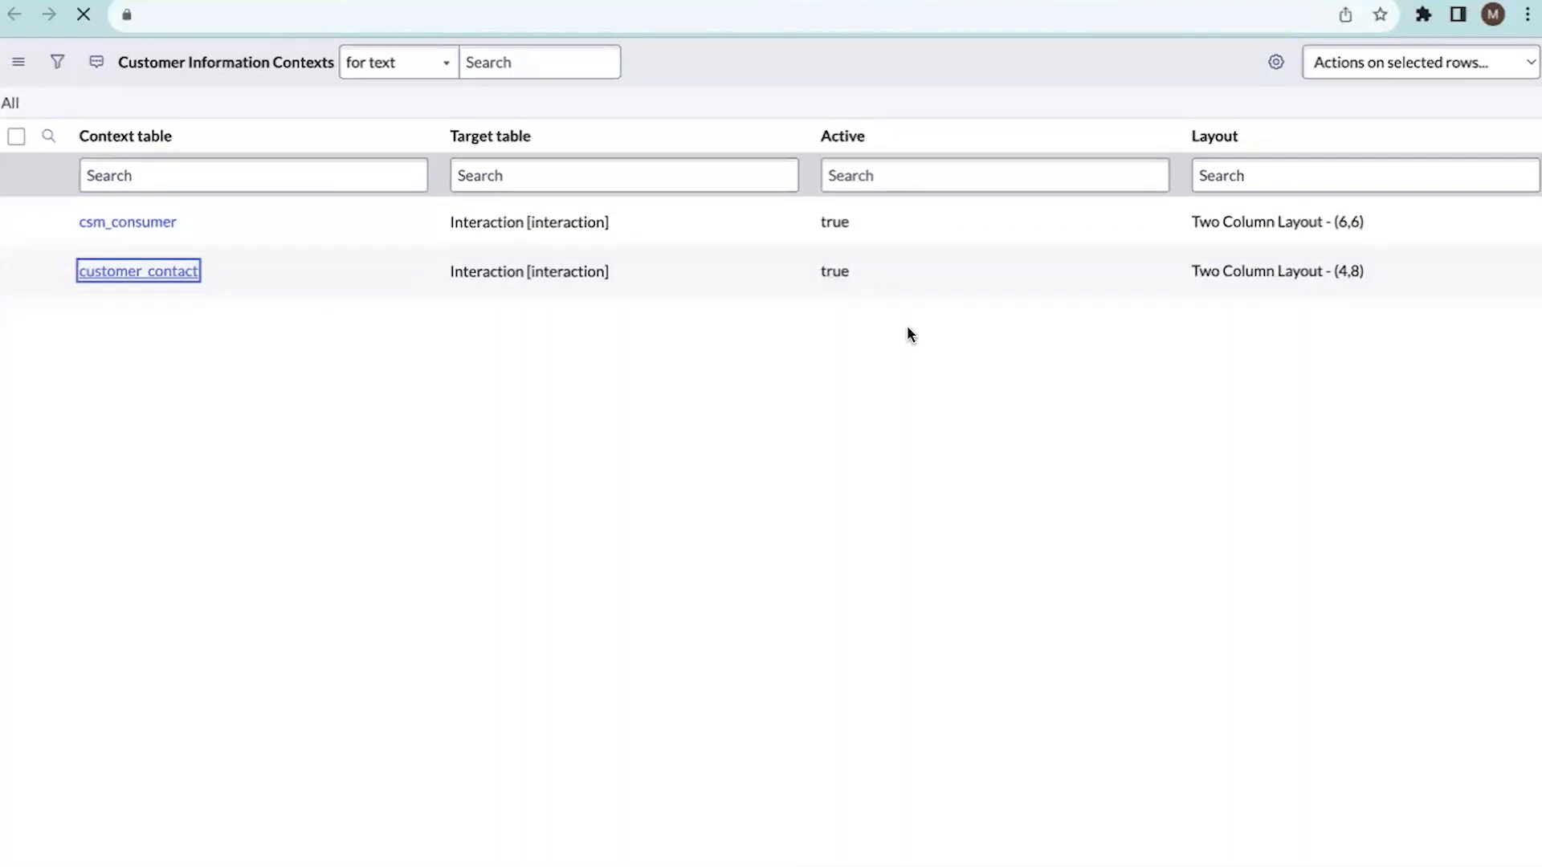
left_click(1366, 175)
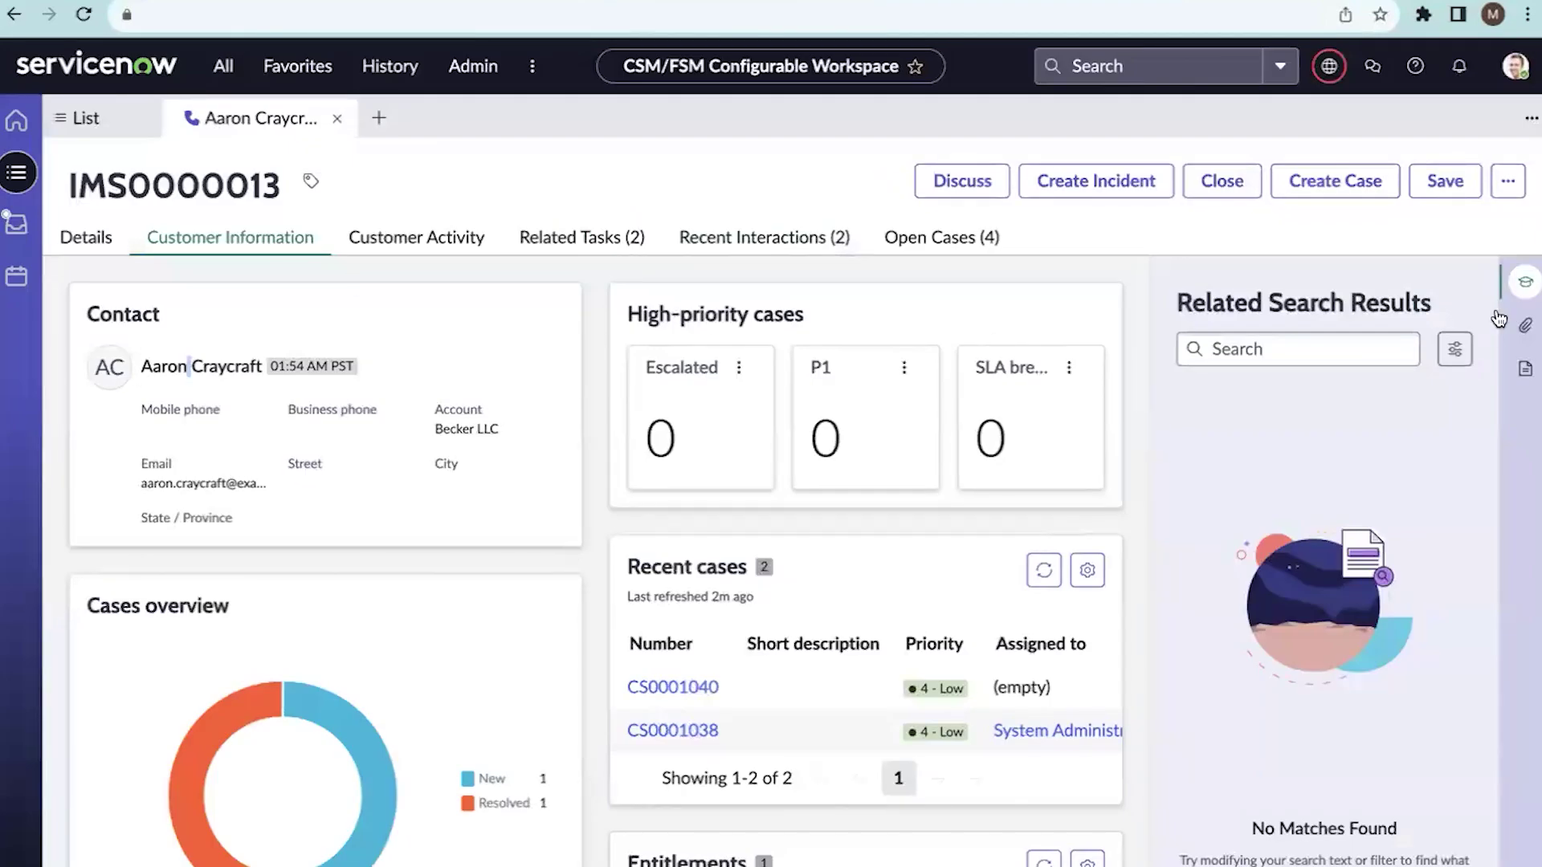
Switch to the interaction, hide its related search results and review how the customer information cards are arranged.
left_click(1525, 281)
scroll(1137, 563, "down", 15)
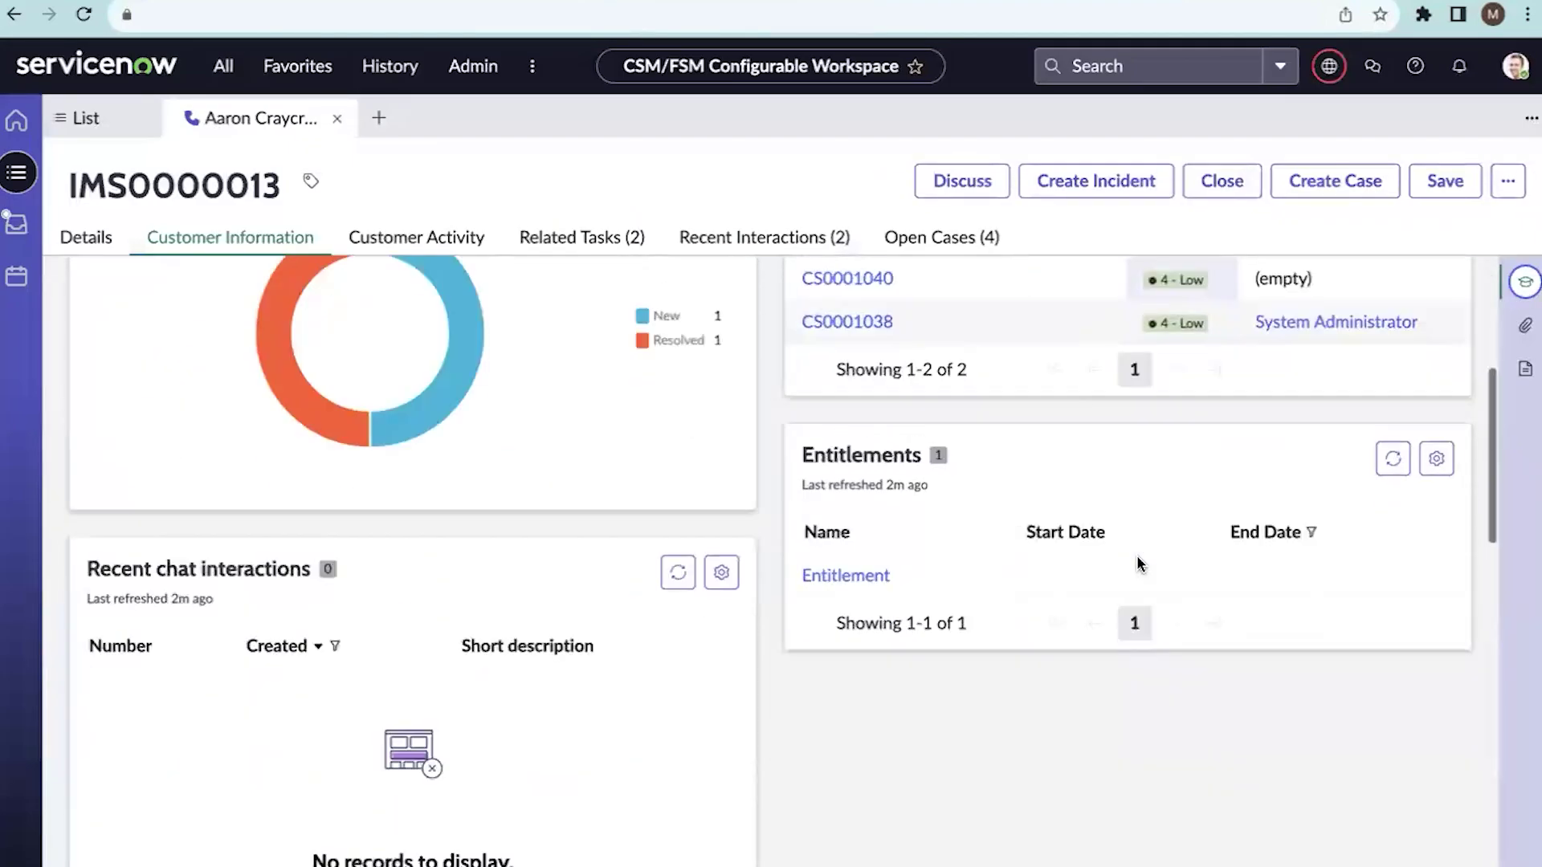
scroll(1137, 557, "up", 15)
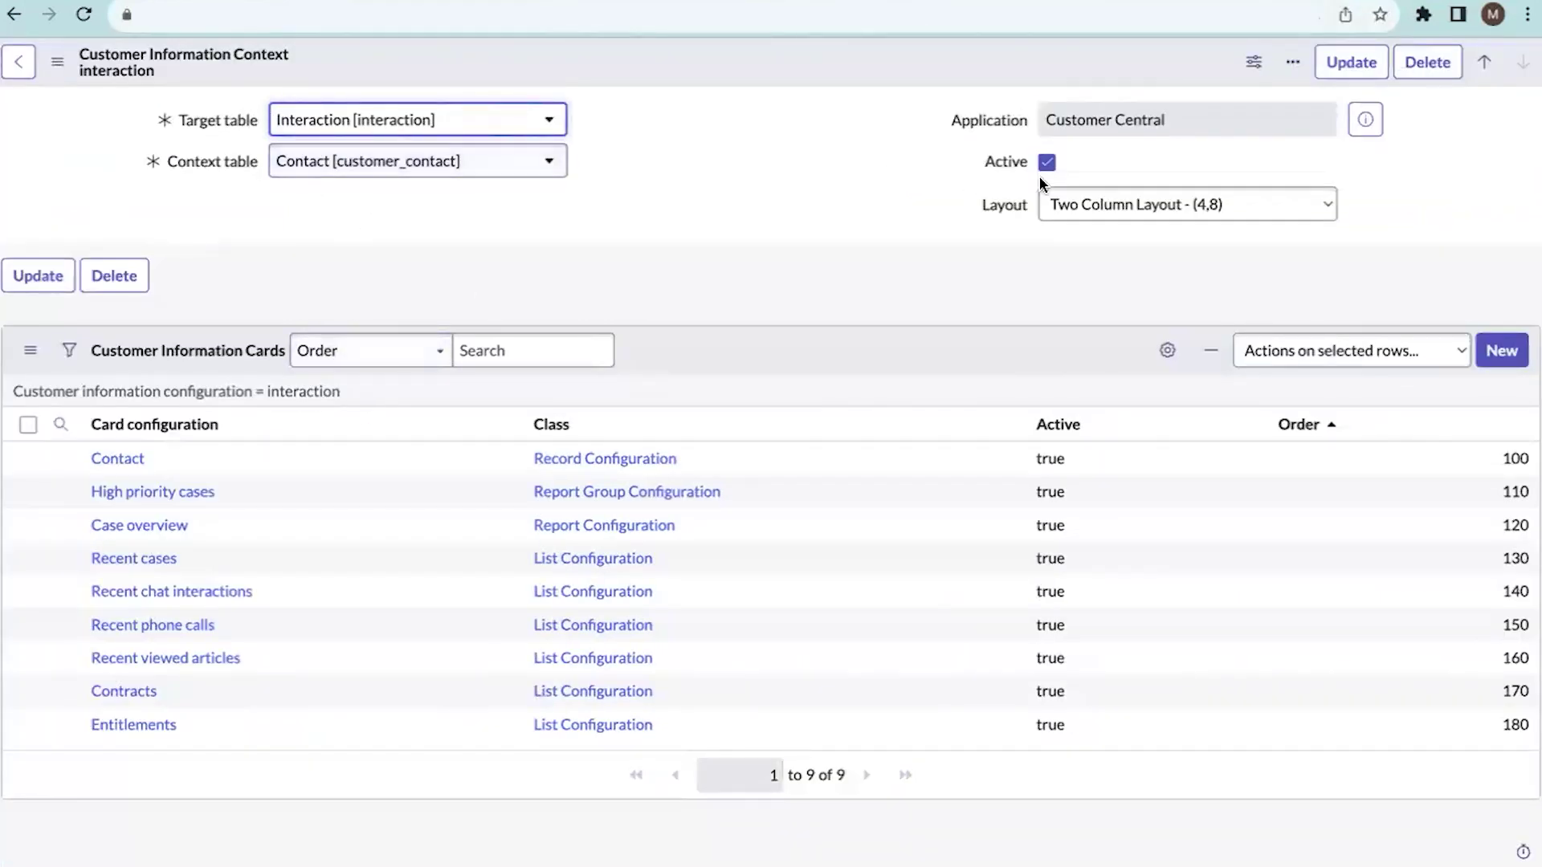
Review the available Layout options of the interaction context, leaving the selection unchanged.
left_click(1077, 201)
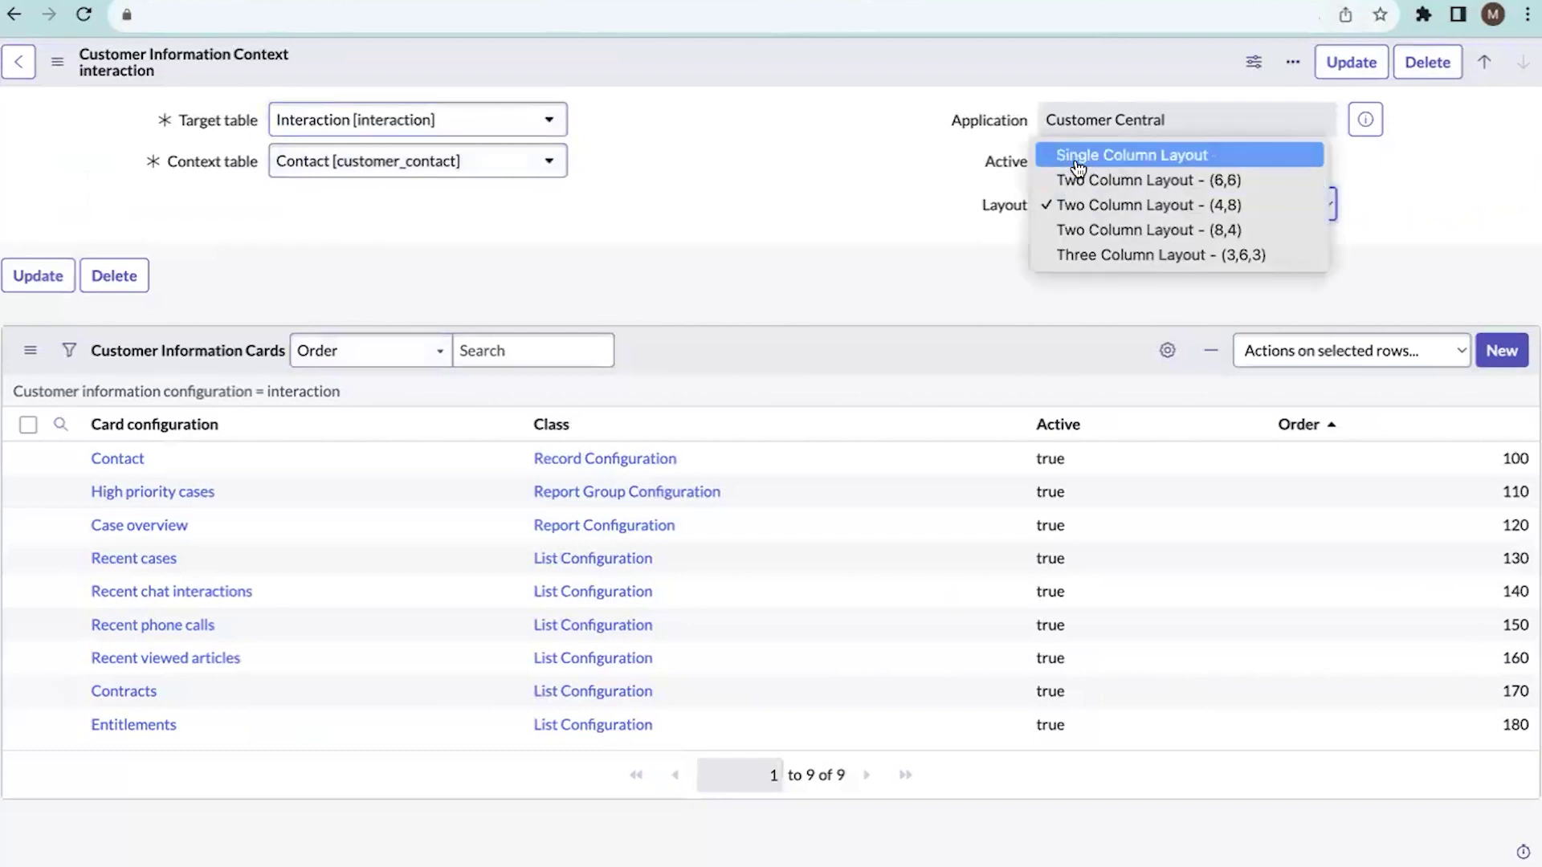
left_click(668, 288)
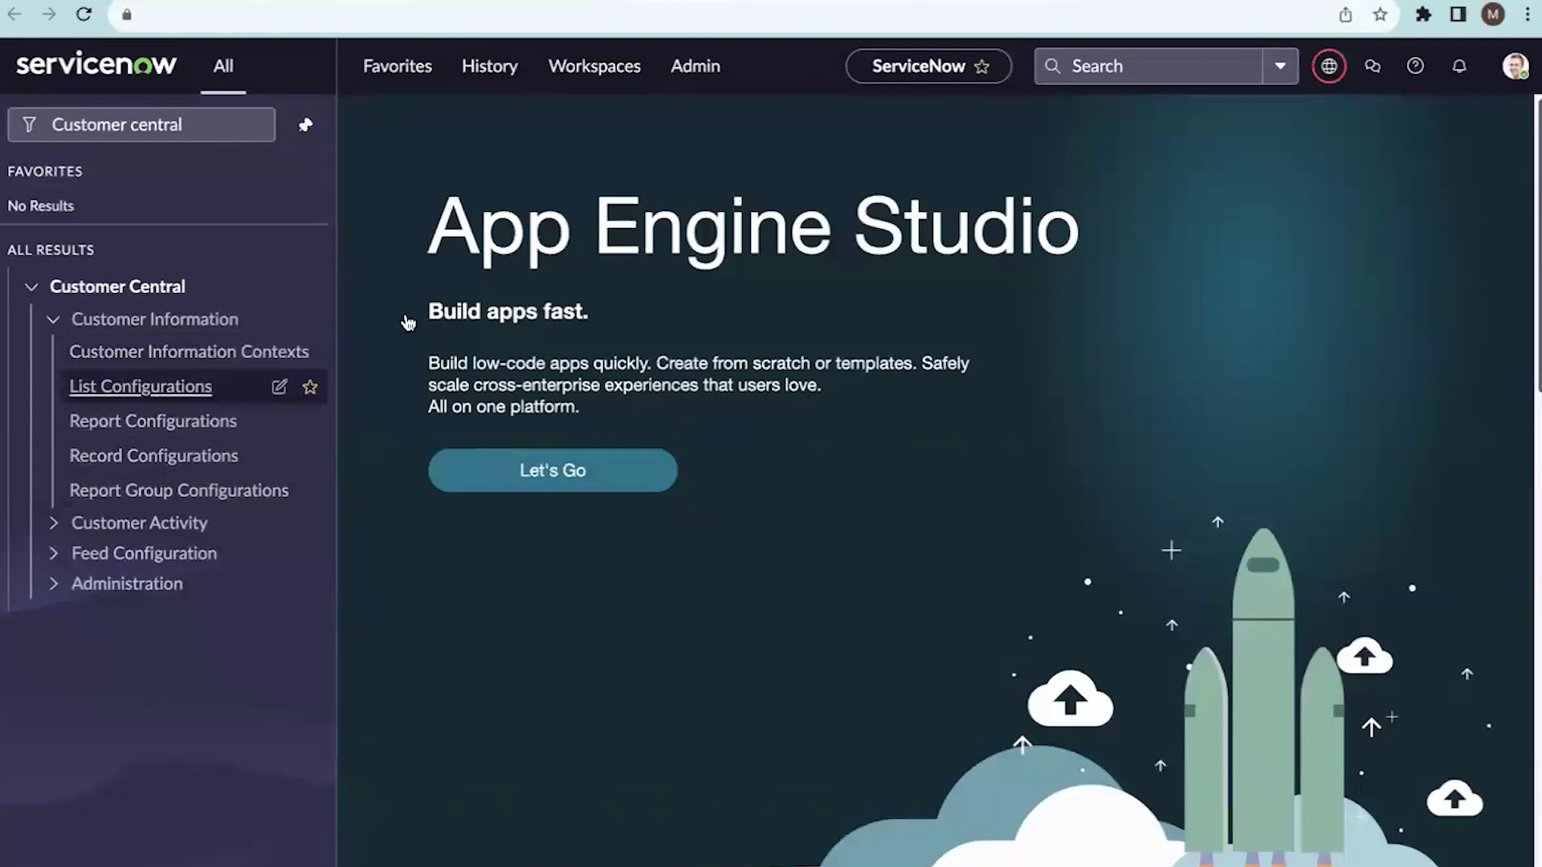
Group the Customer Central list configurations by context table and open Recent cases under customer_contact.
left_click(141, 386)
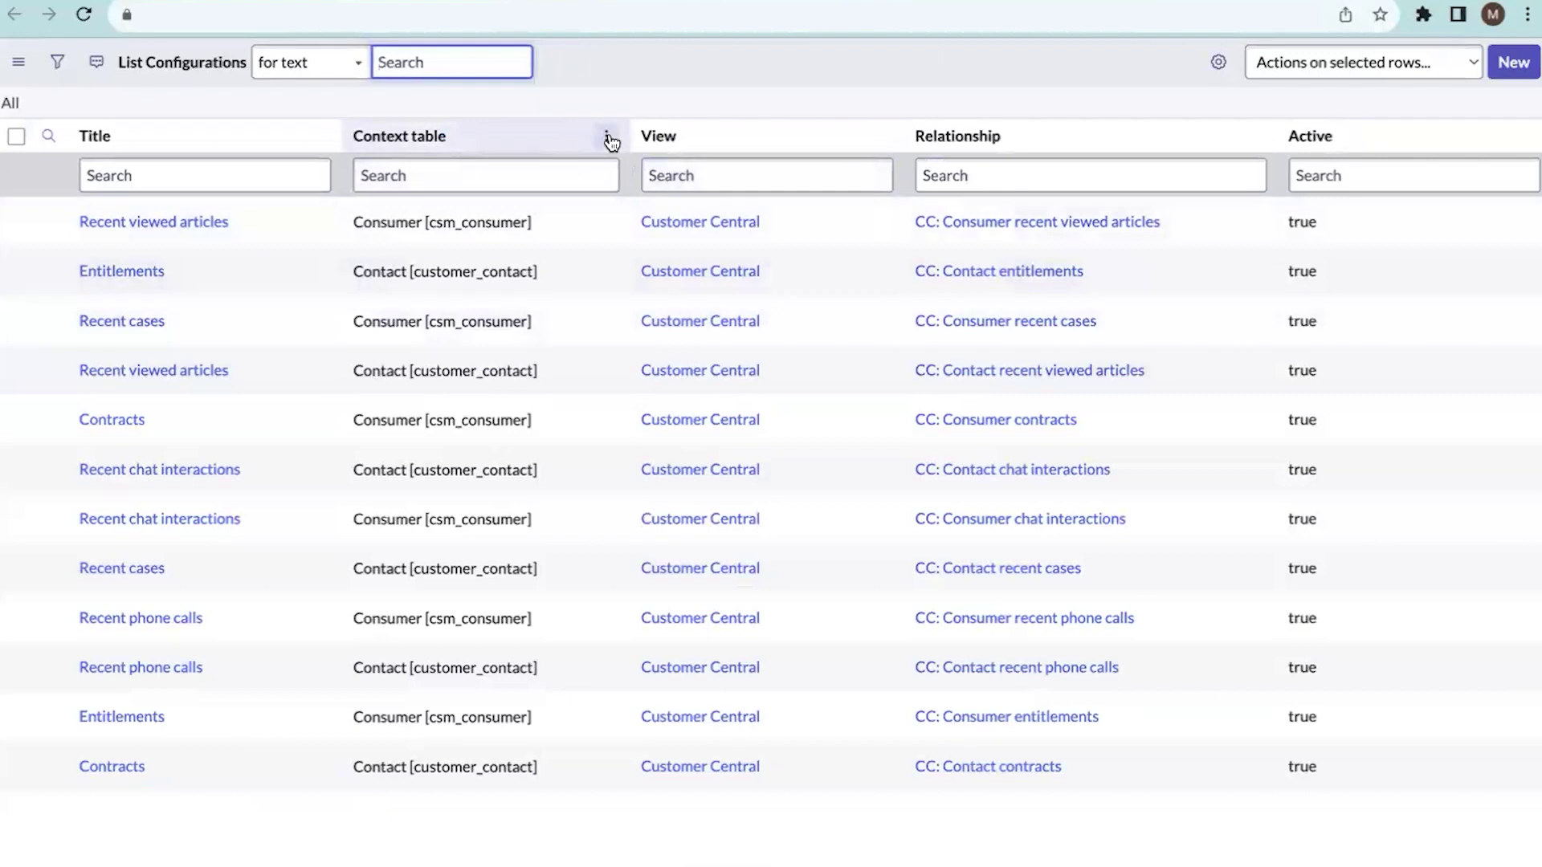
left_click(606, 137)
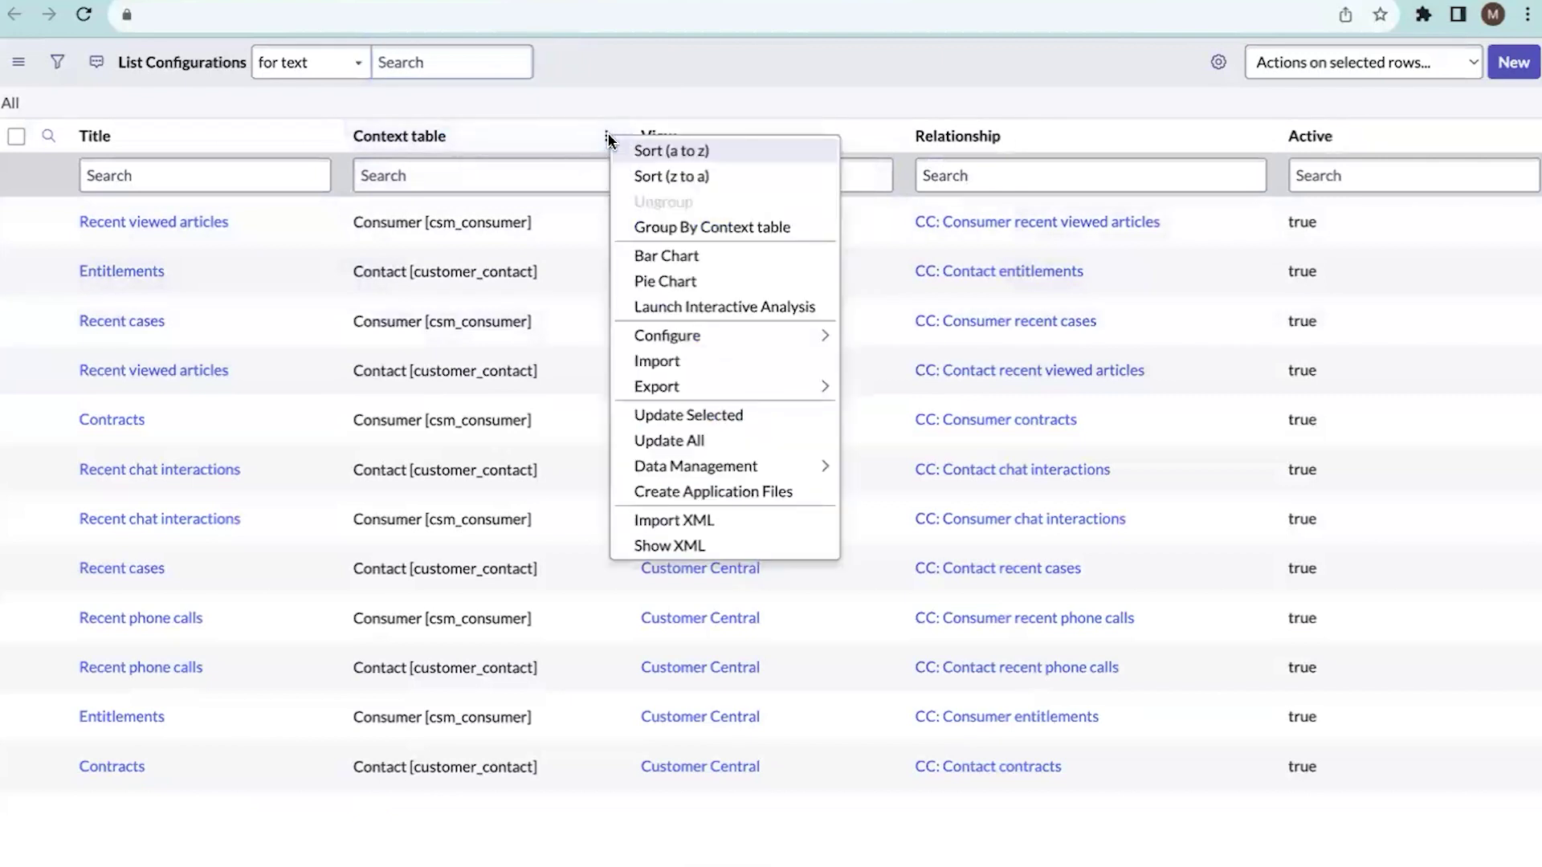
left_click(717, 229)
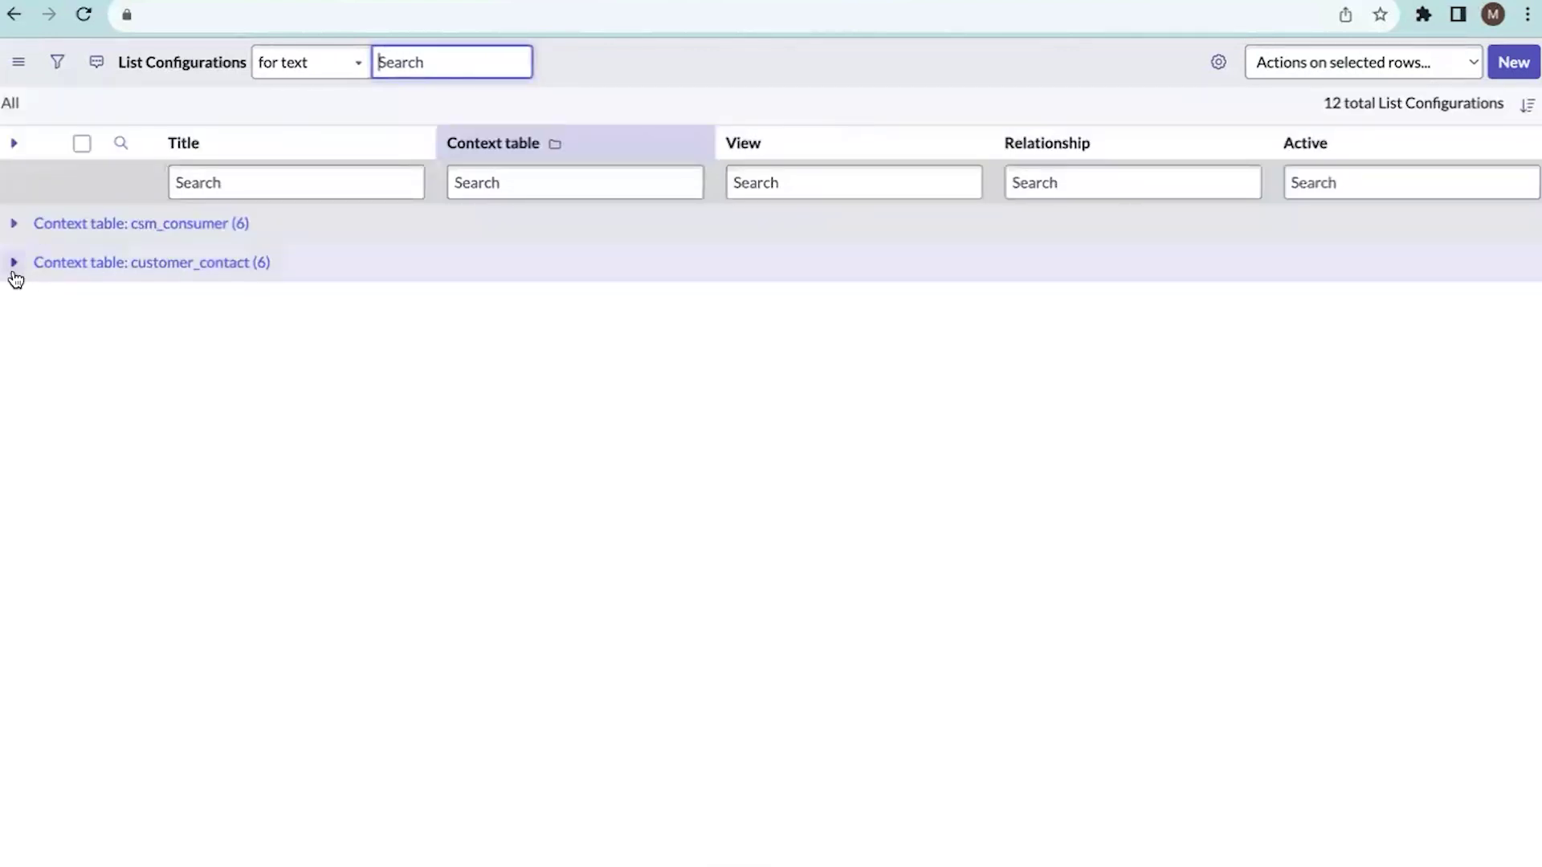
left_click(13, 263)
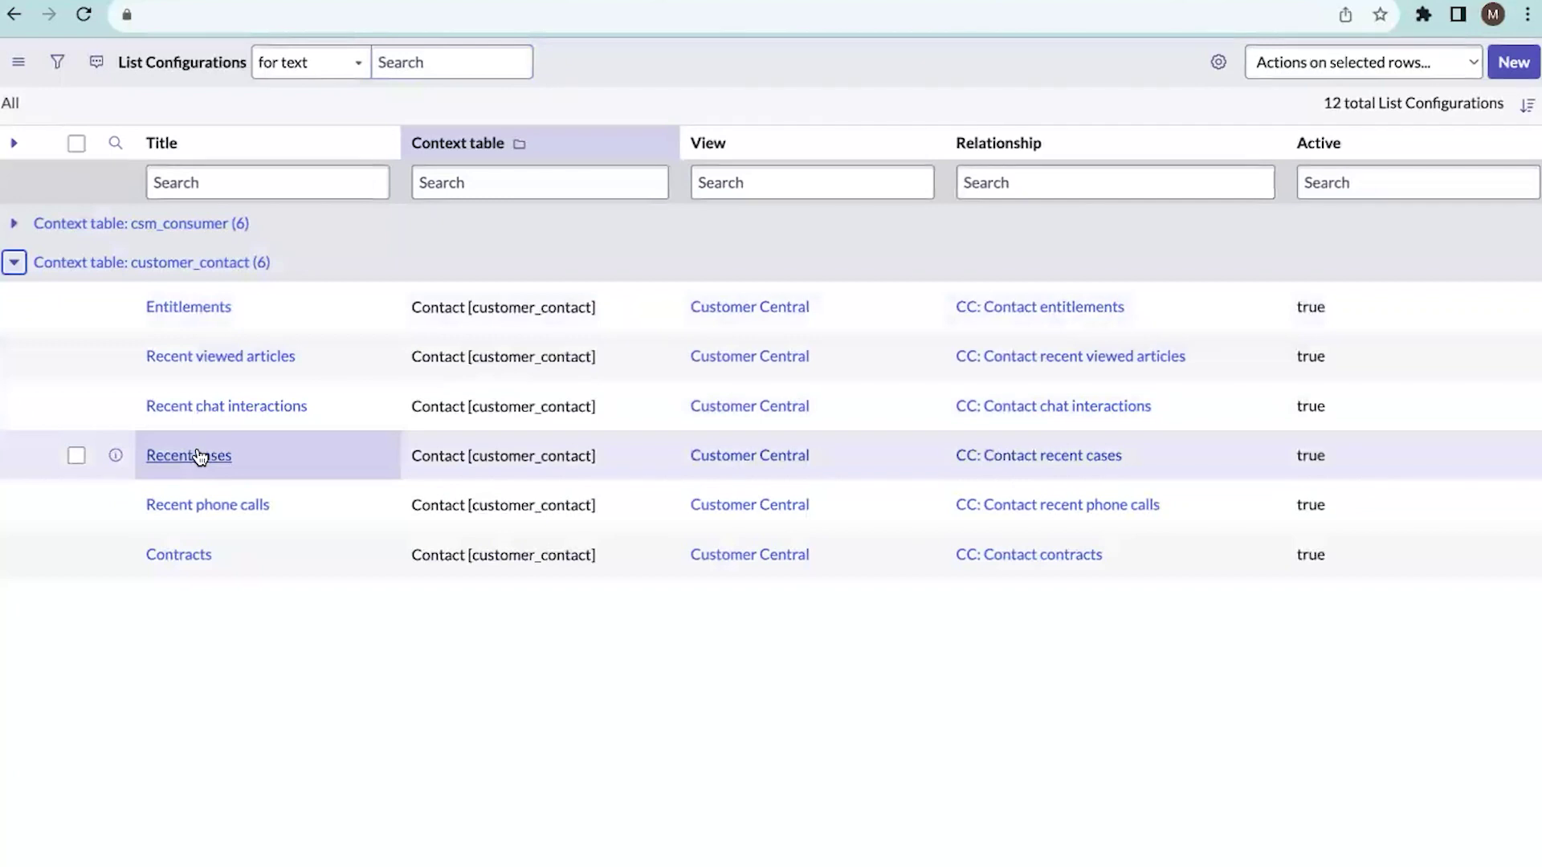
left_click(199, 455)
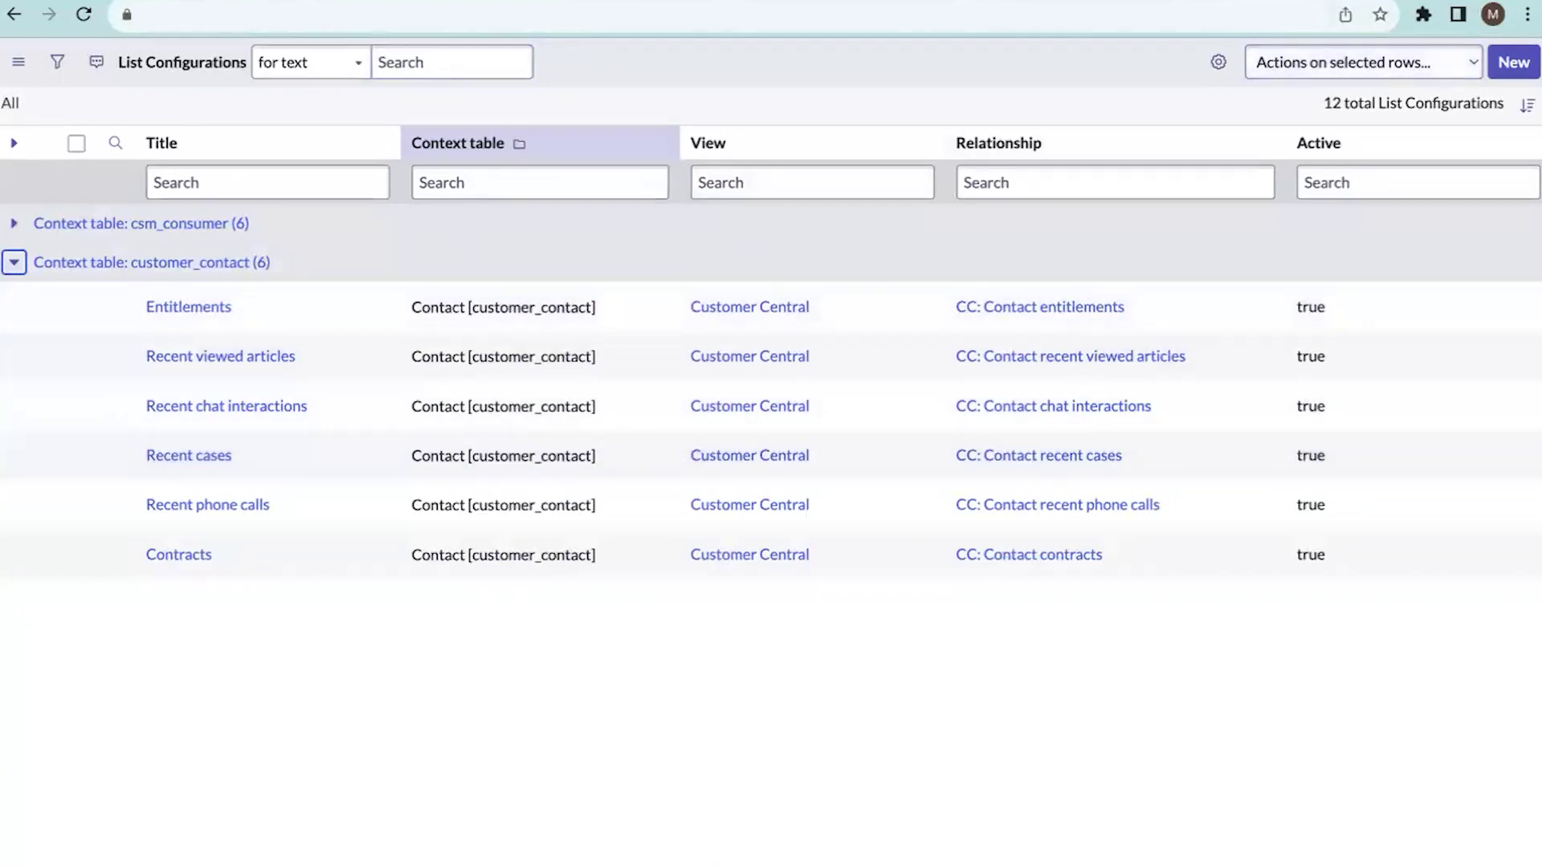
Match the list configuration's Recent cases title with the corresponding card in the interaction's Customer Information view.
left_click(433, 114)
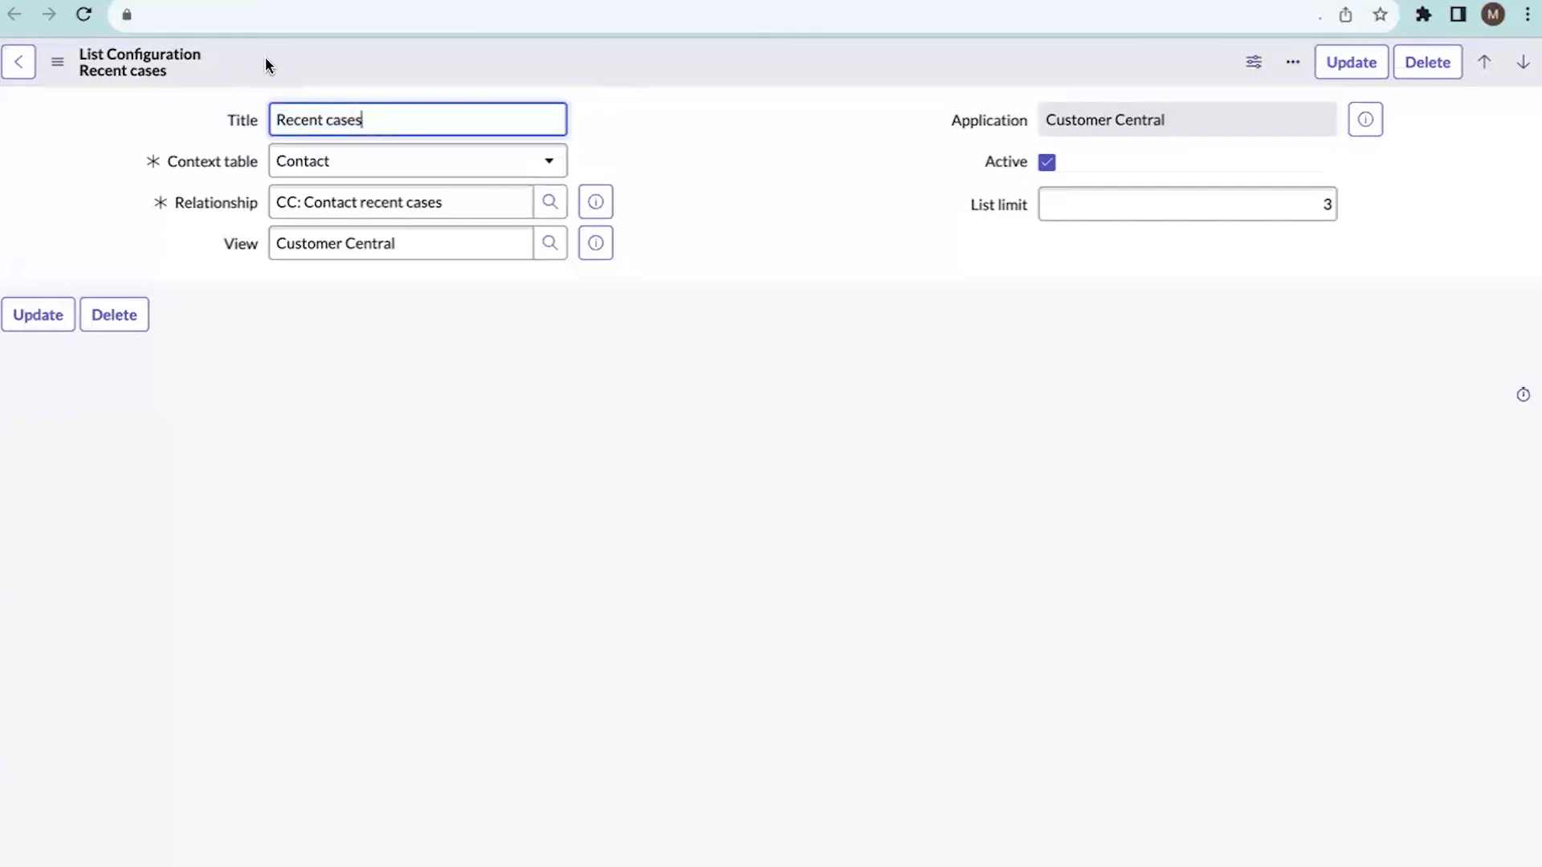
left_click_drag(420, 124, 282, 121)
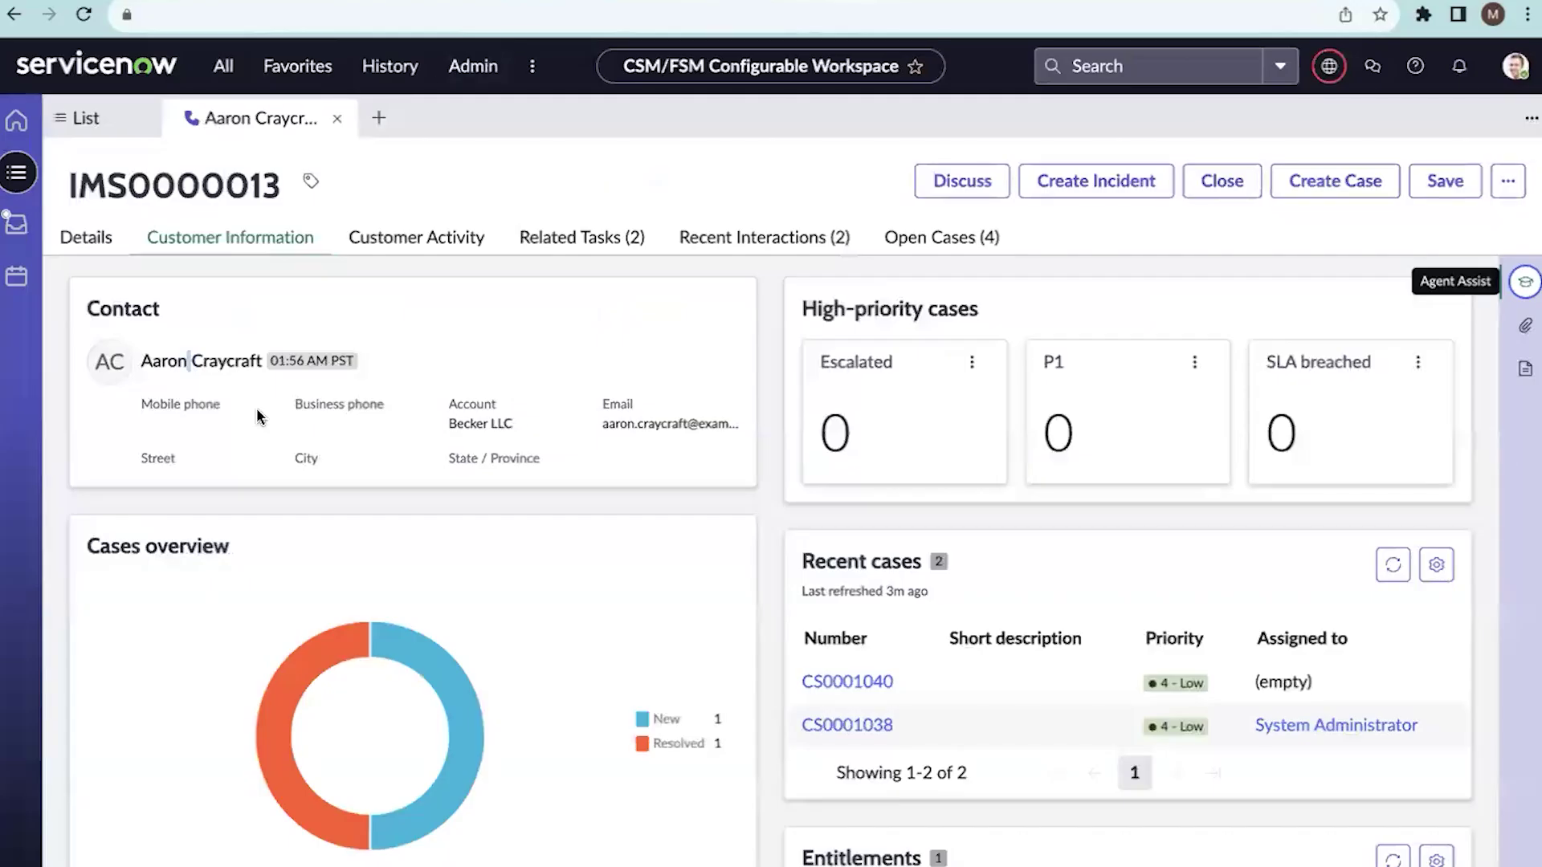
scroll(257, 407, "down", 3)
scroll(257, 414, "down", 10)
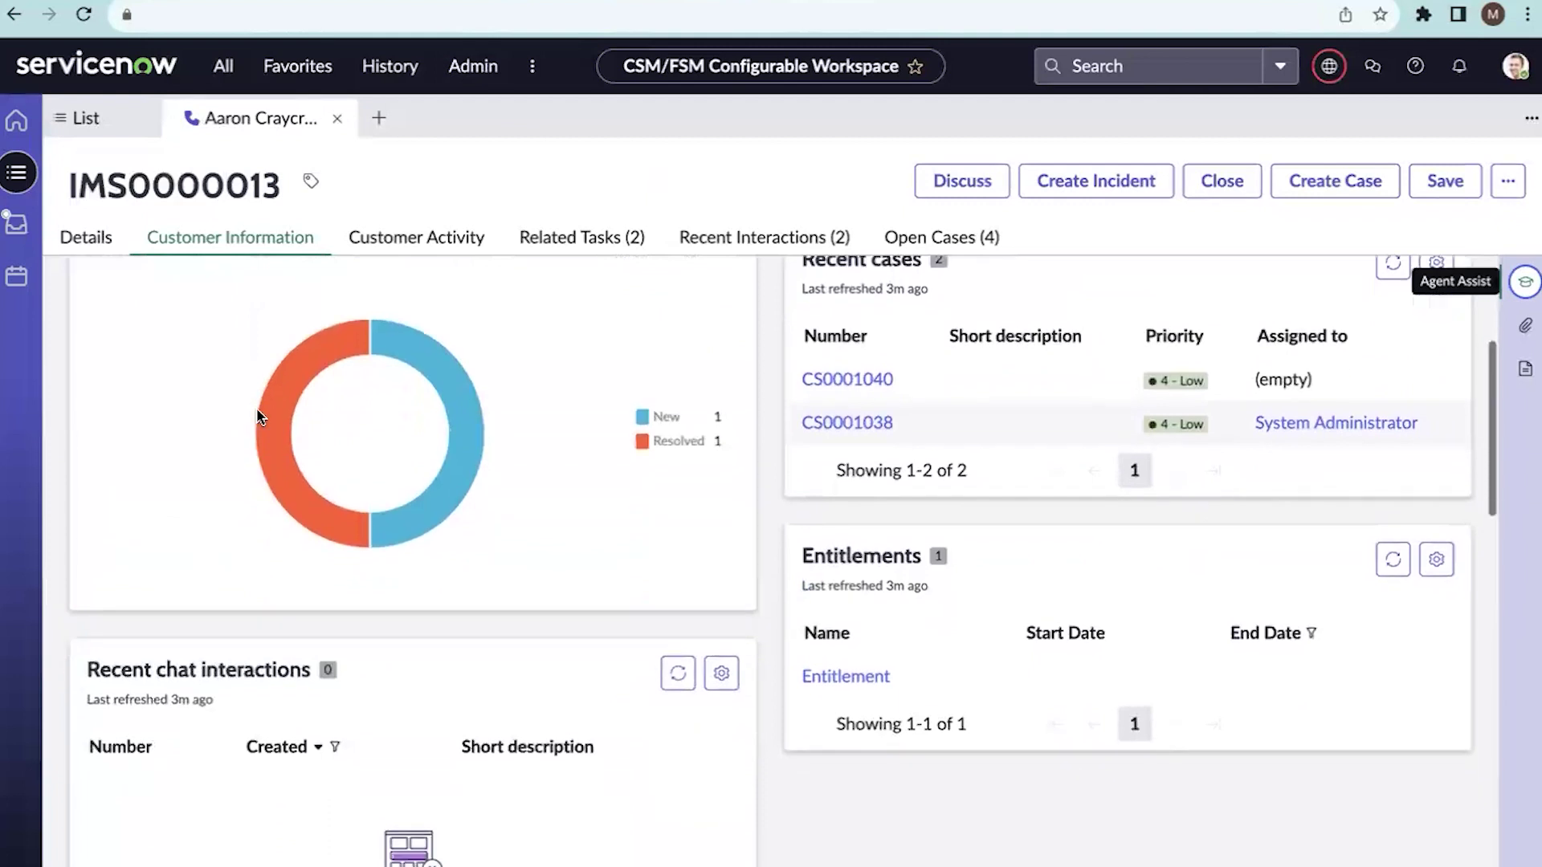
scroll(257, 408, "up", 12)
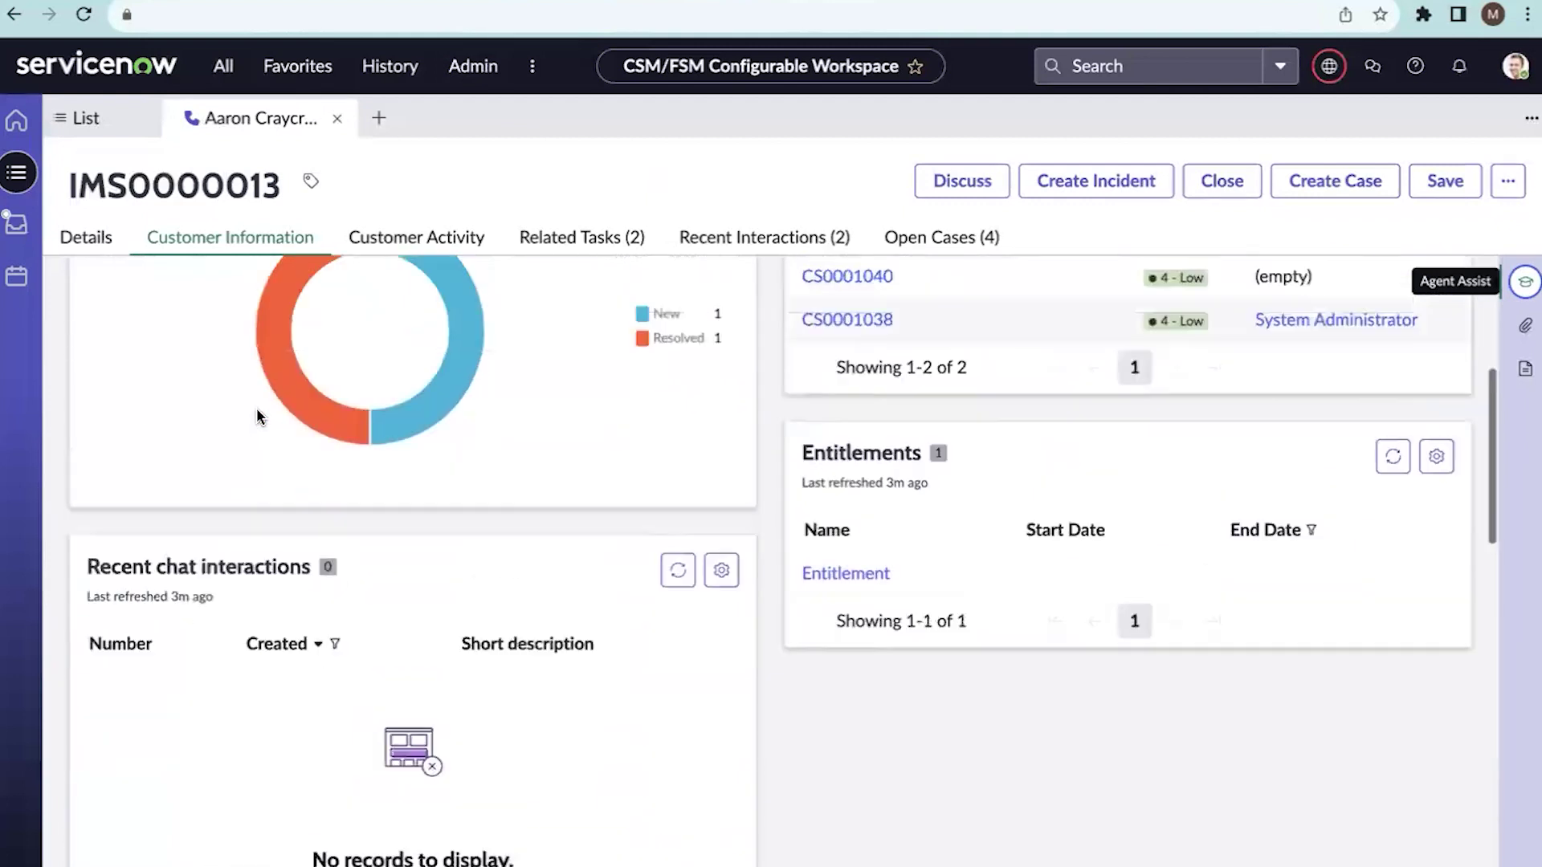
left_click_drag(978, 485, 811, 474)
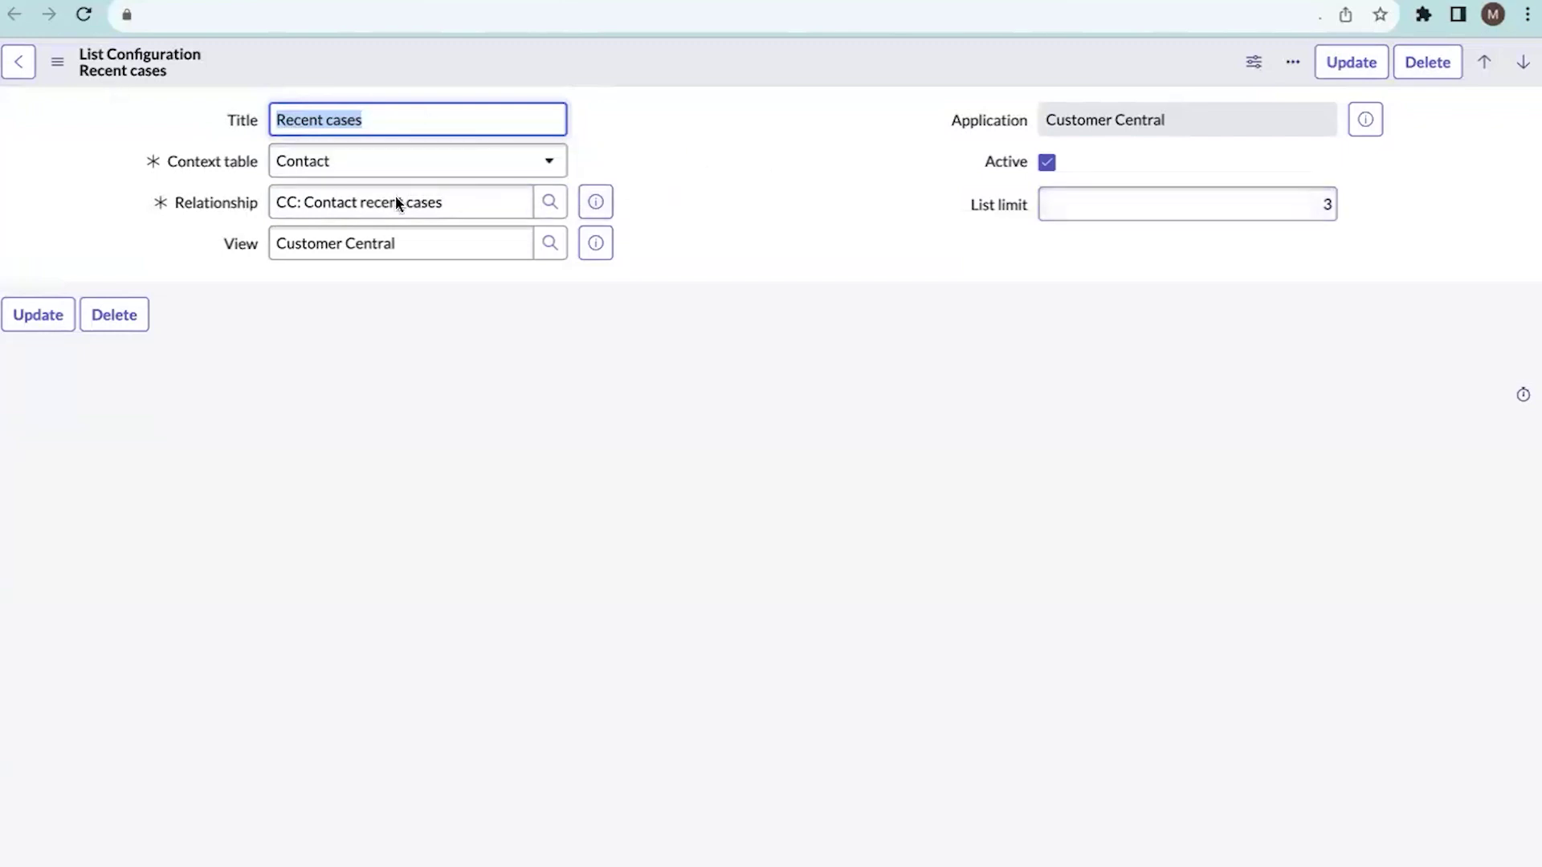
Open the CC: Contact recent cases relationship record from the list configuration and examine the contact condition in its query script.
left_click(592, 206)
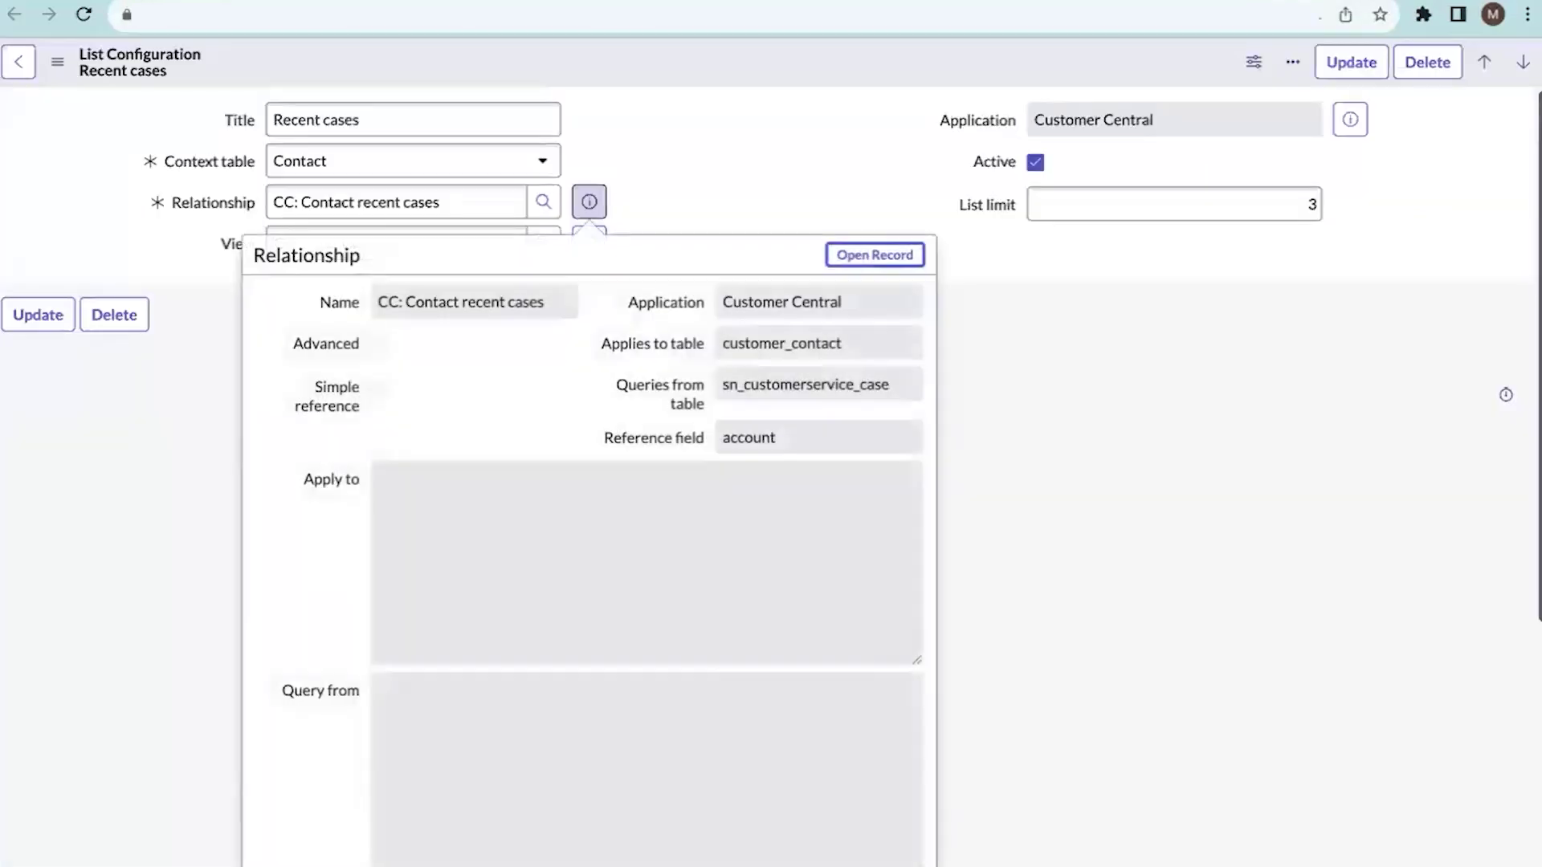
left_click(862, 257)
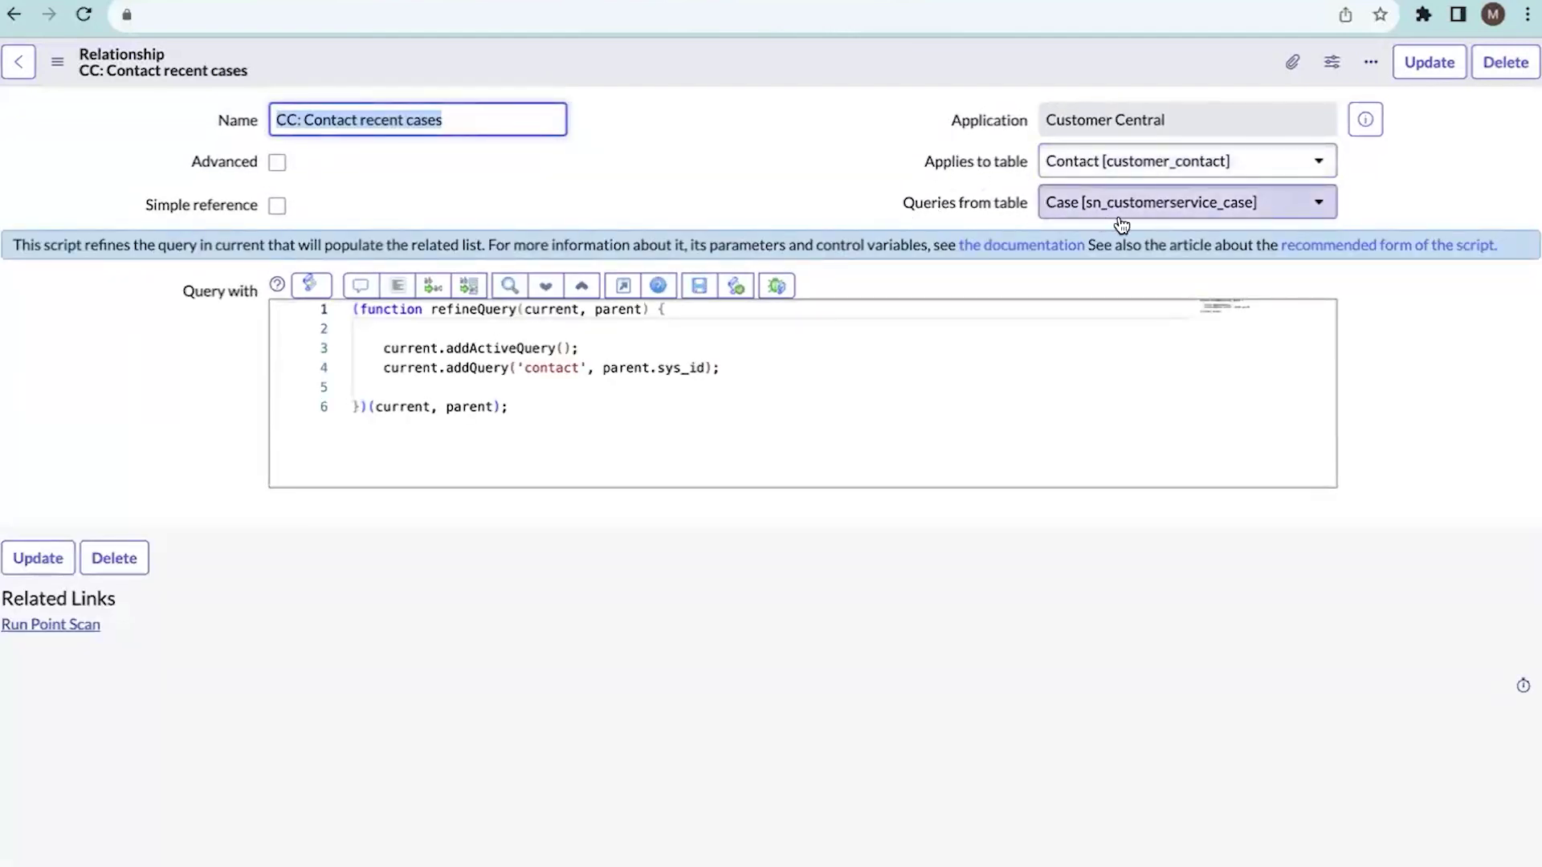
double_click(563, 367)
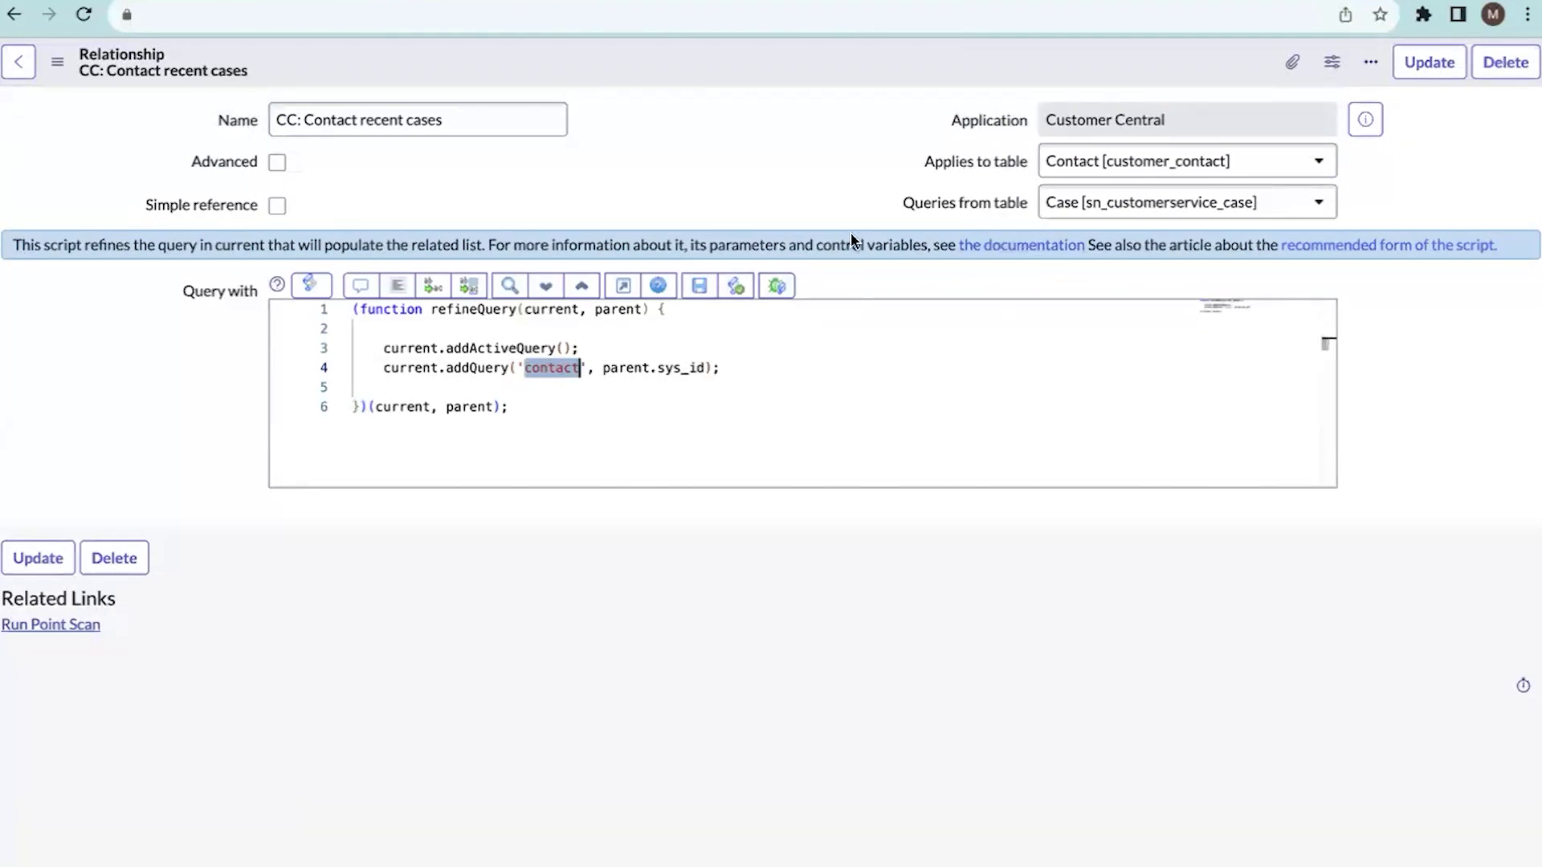
left_click(618, 379)
double_click(562, 368)
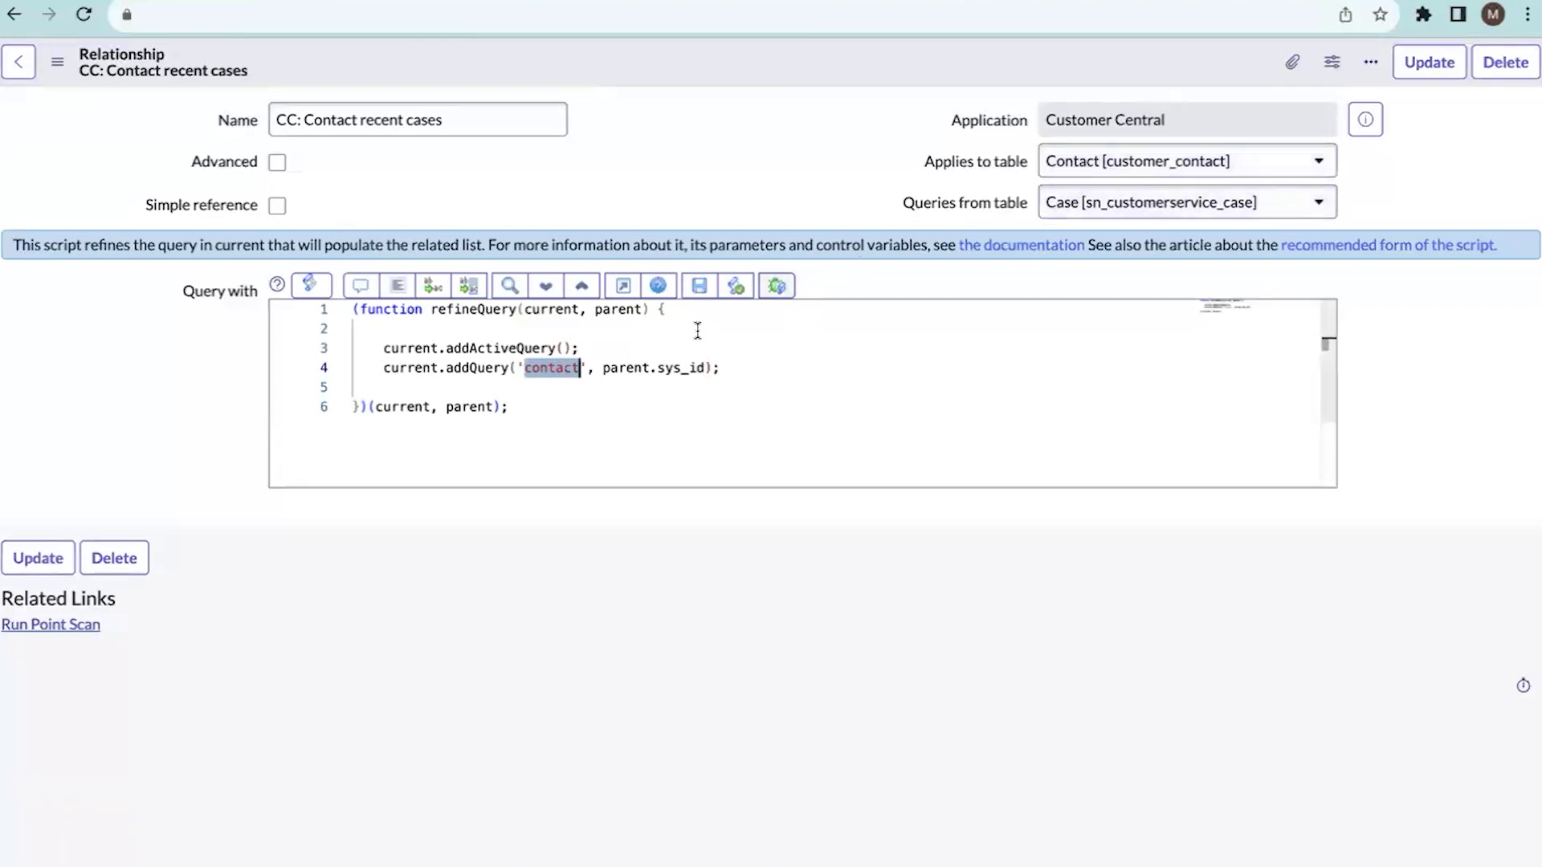
double_click(647, 368)
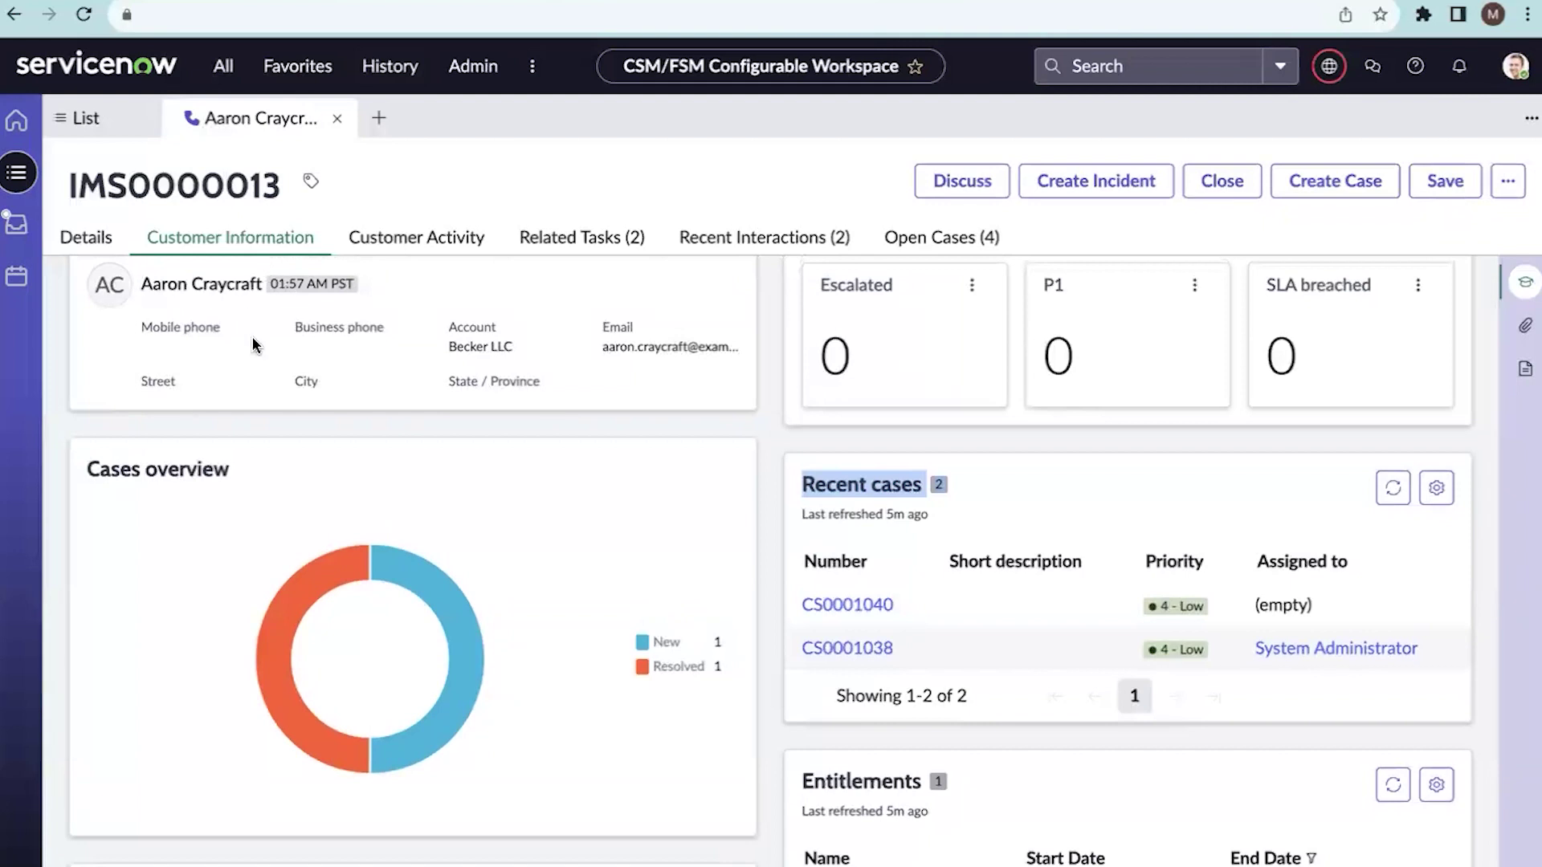
Open both cases from the interaction's Recent cases card and check the Contact field on each.
scroll(884, 659, "down", 1)
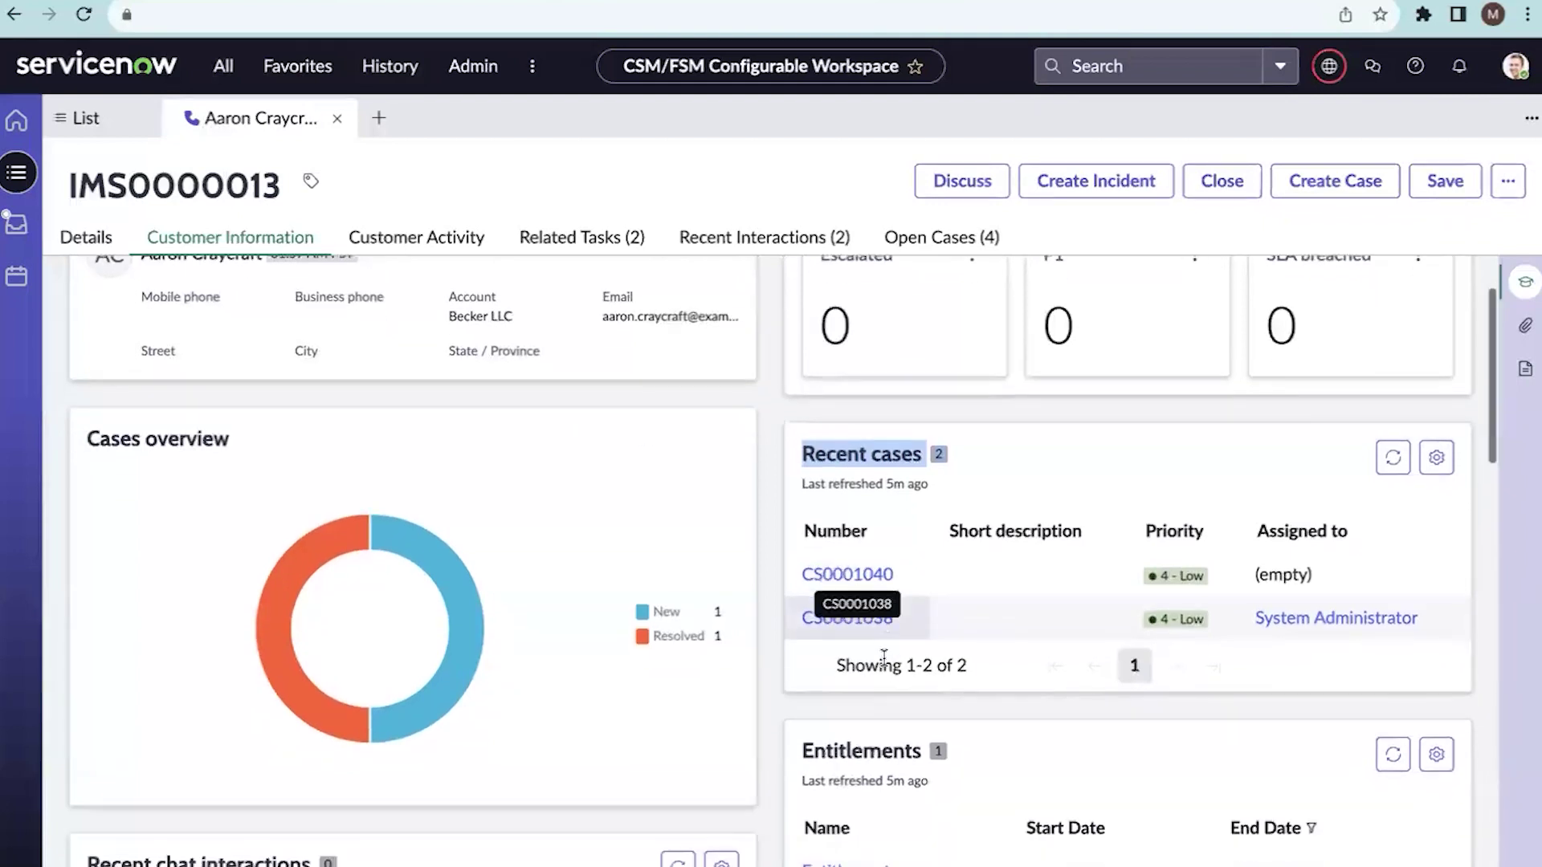
scroll(975, 601, "right", 1)
scroll(975, 600, "left", 1)
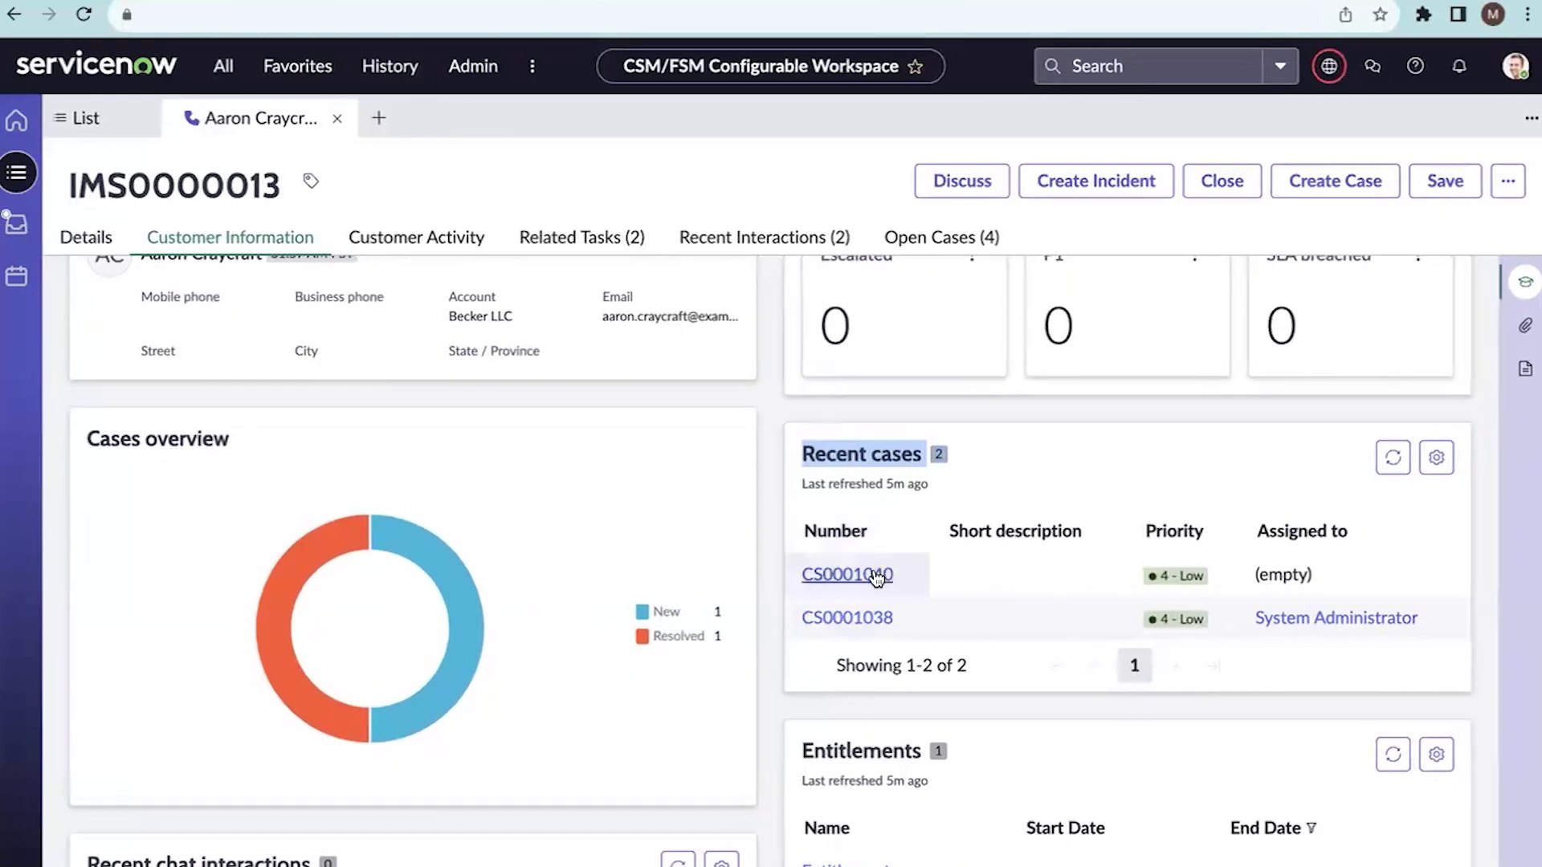
left_click(864, 576)
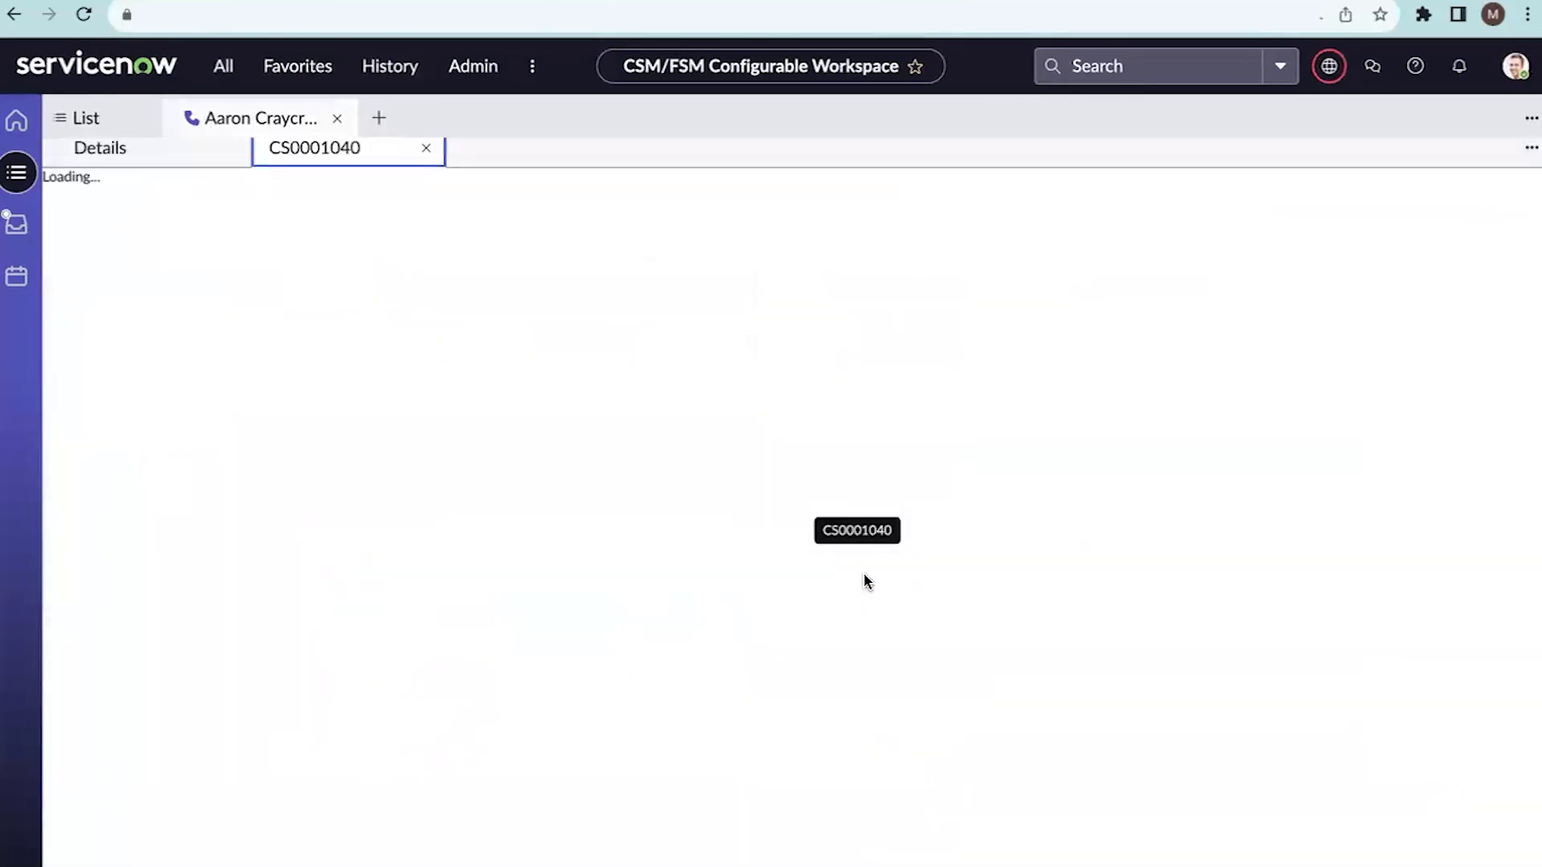
left_click(132, 167)
left_click(845, 661)
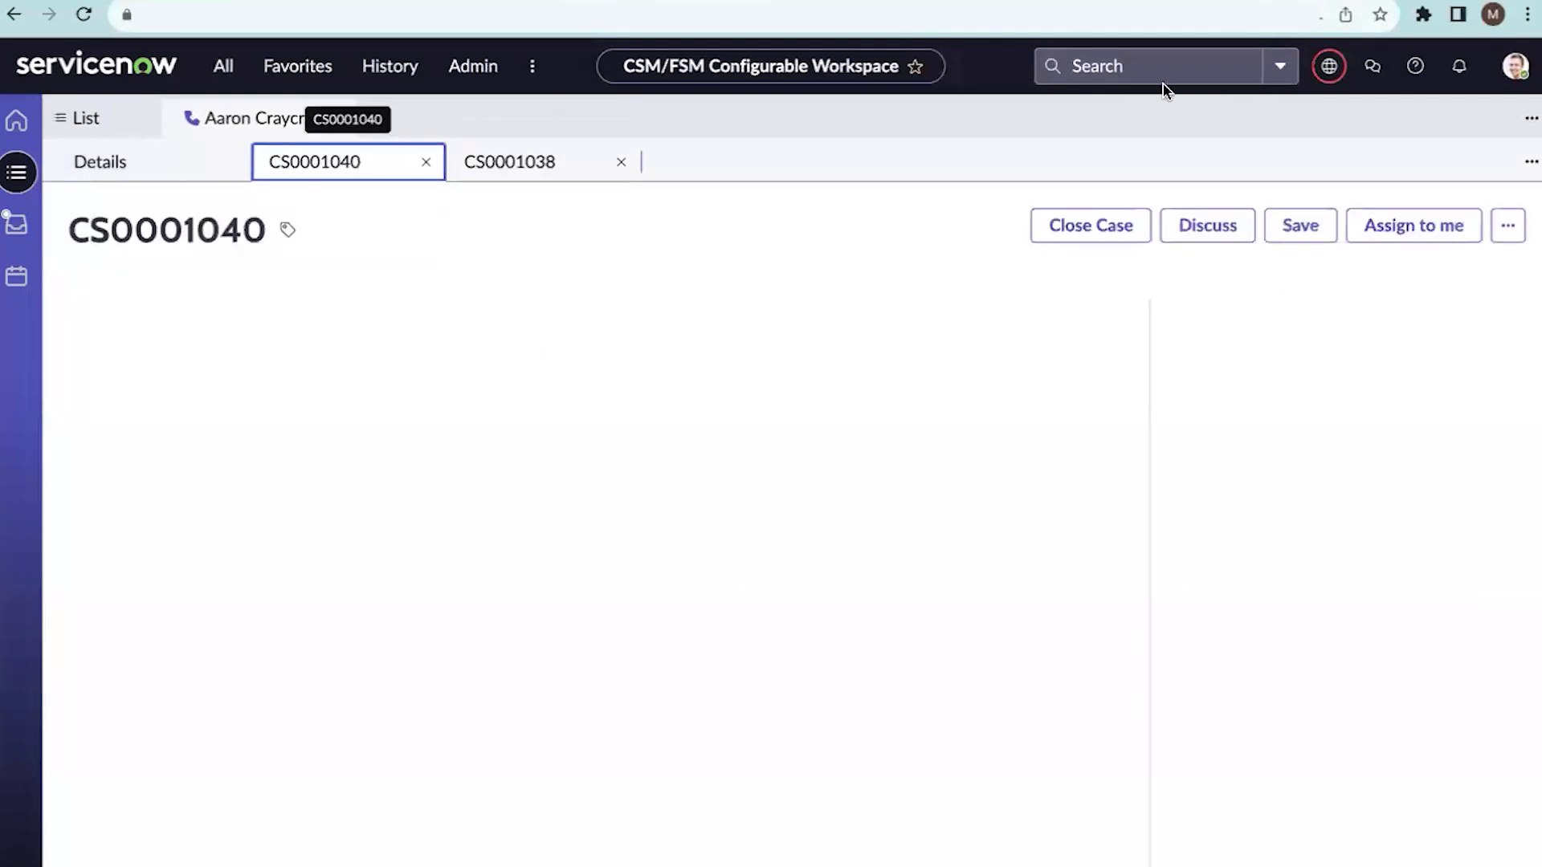
triple_click(161, 591)
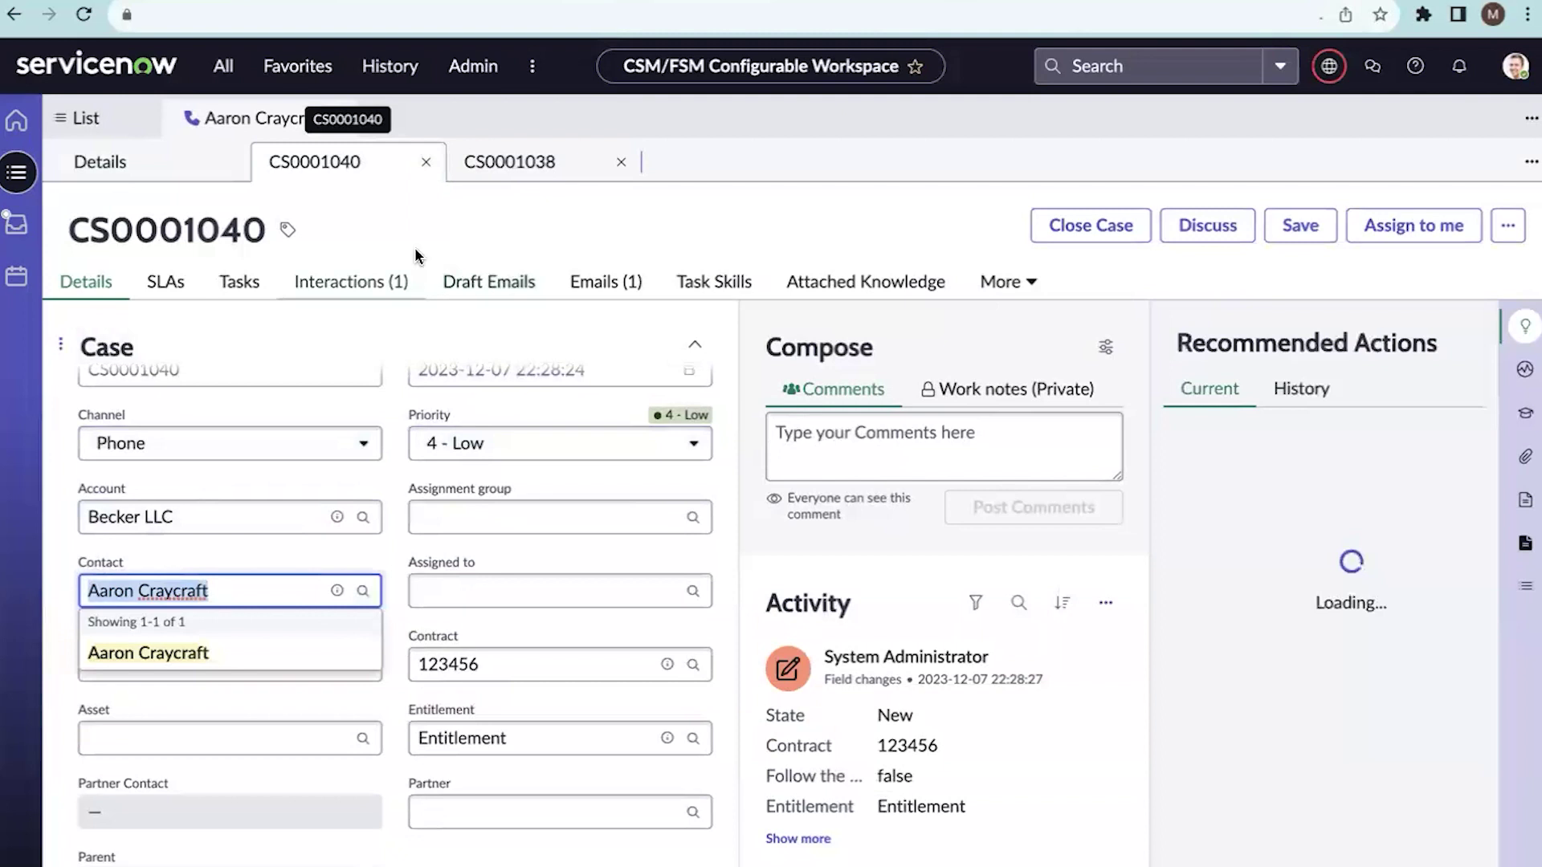
triple_click(129, 650)
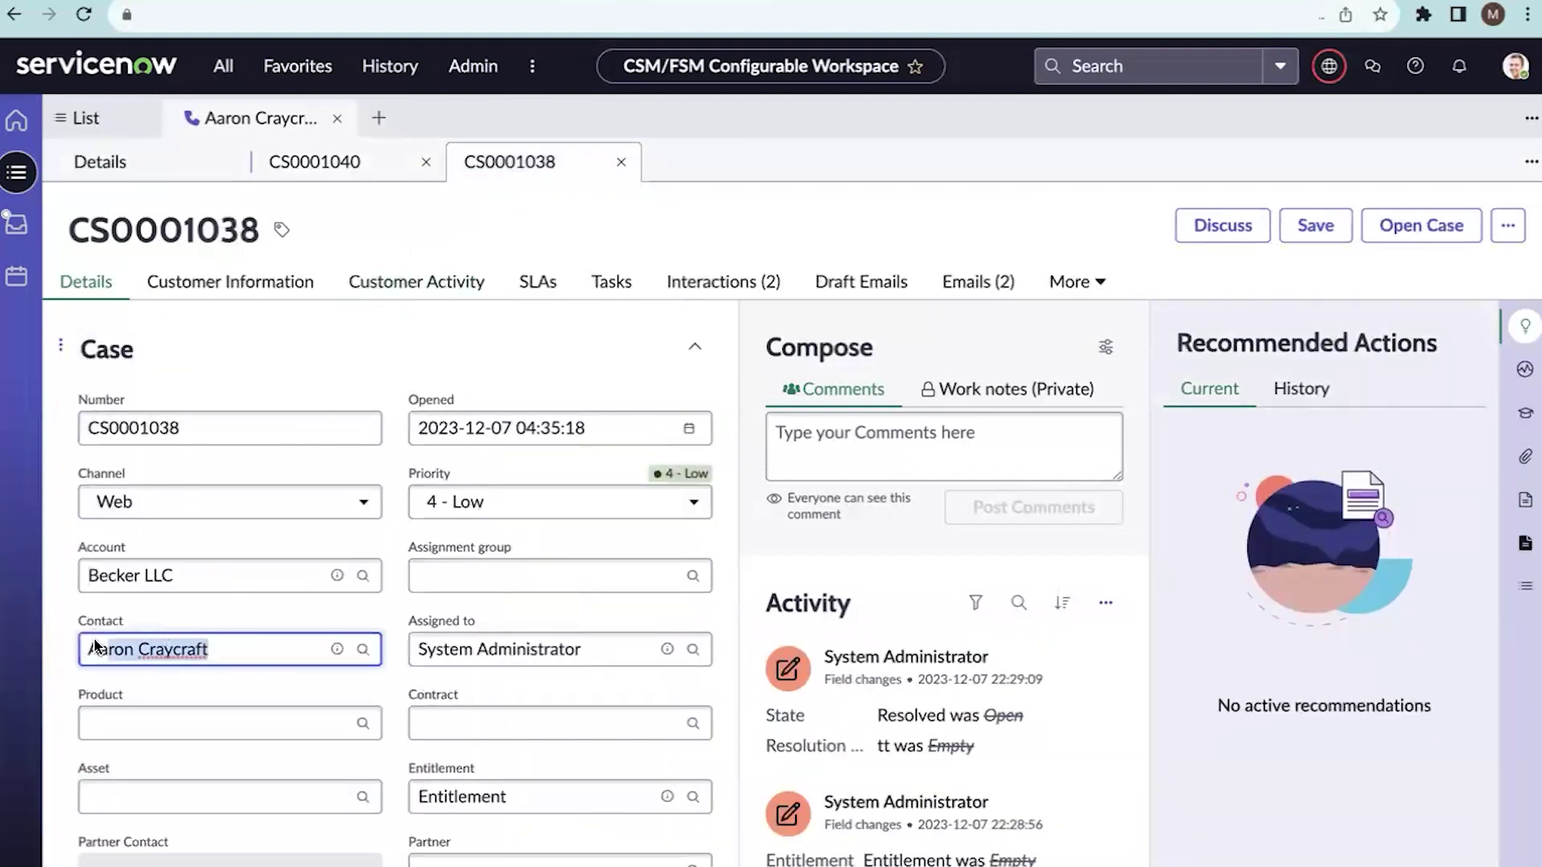
Close the two case tabs opened under the interaction.
left_click(432, 171)
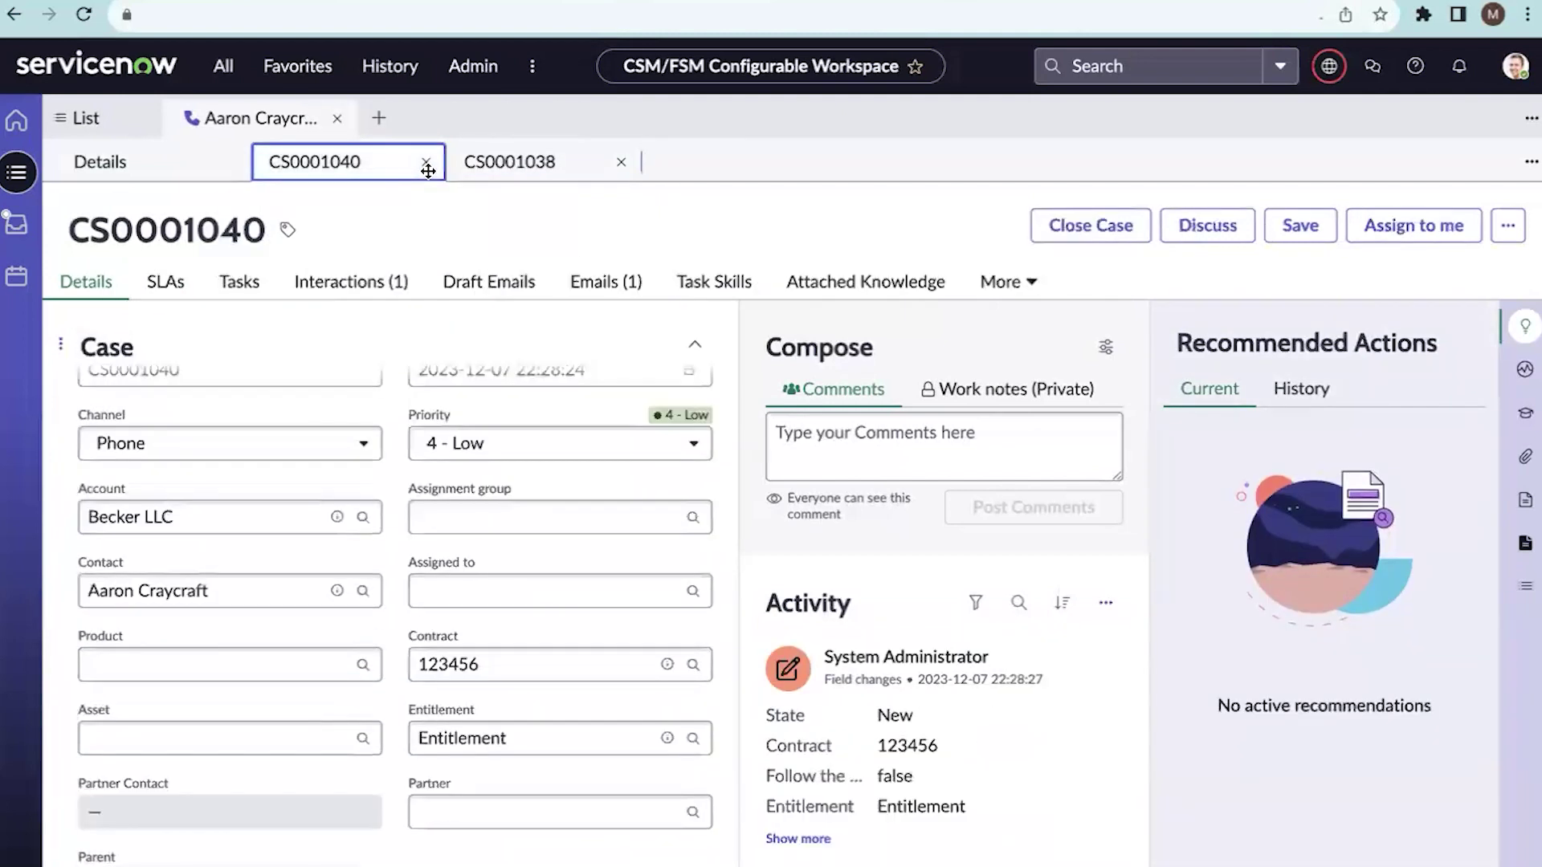
left_click(428, 166)
left_click(426, 166)
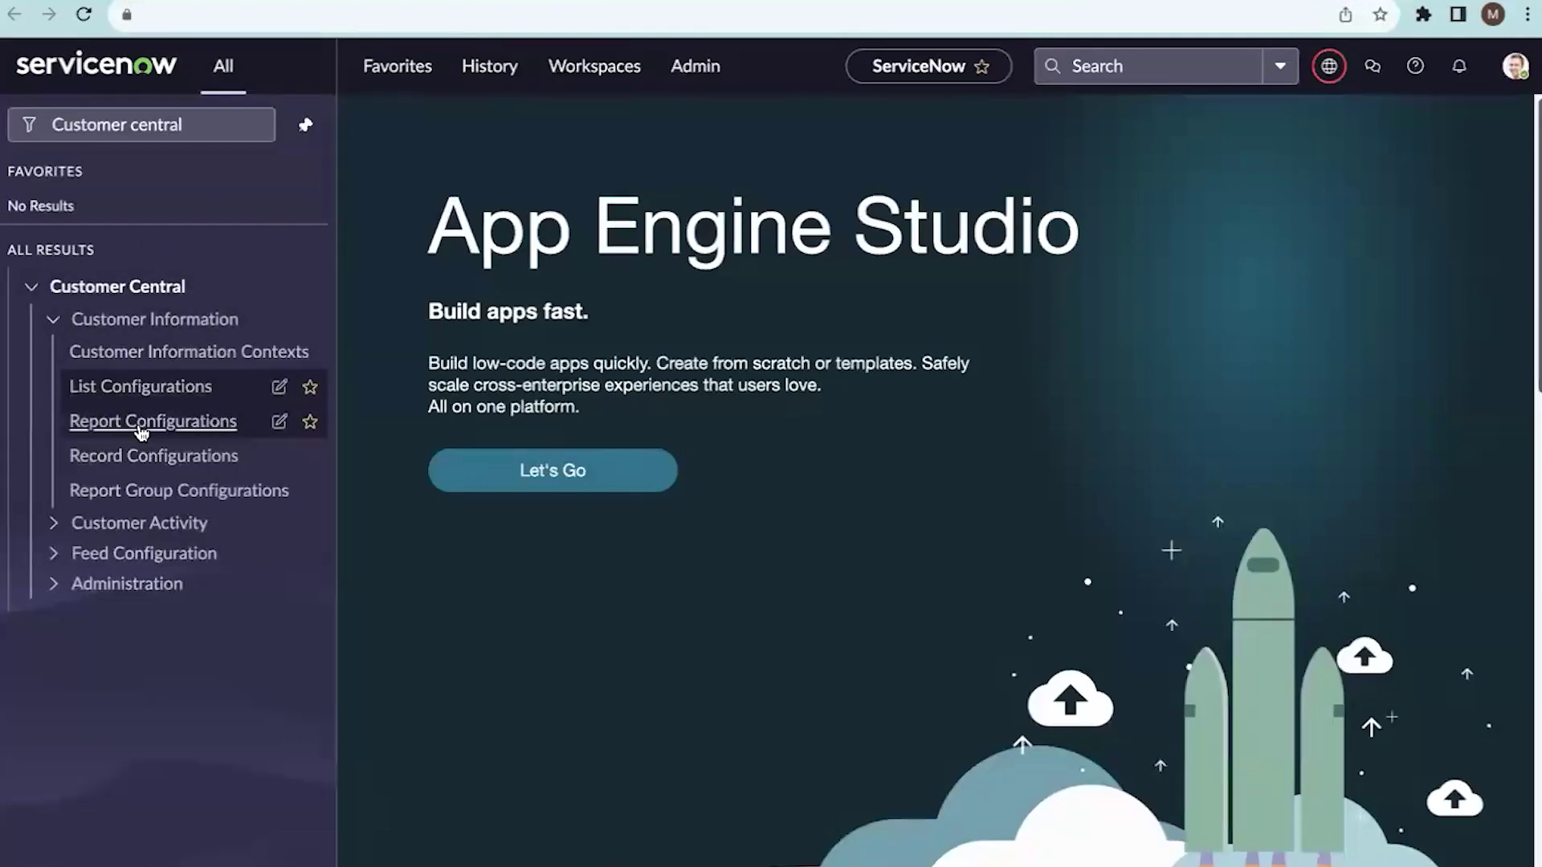
Open the P1 report configuration for Contact, open its CC: P1 Cases report record and preview its relationship.
left_click(141, 434)
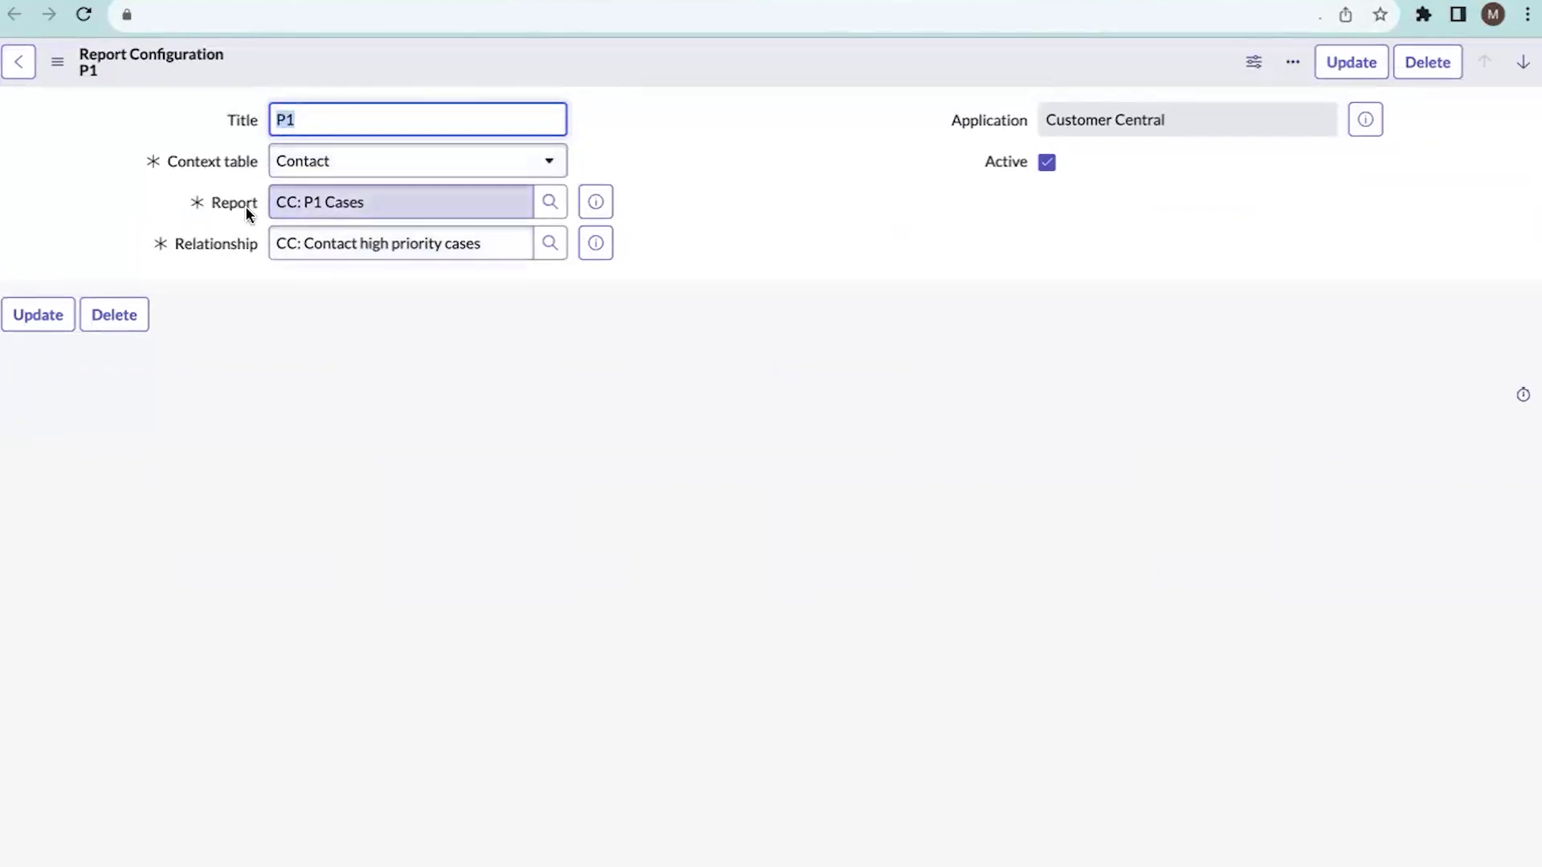
left_click_drag(411, 212, 280, 195)
left_click(595, 201)
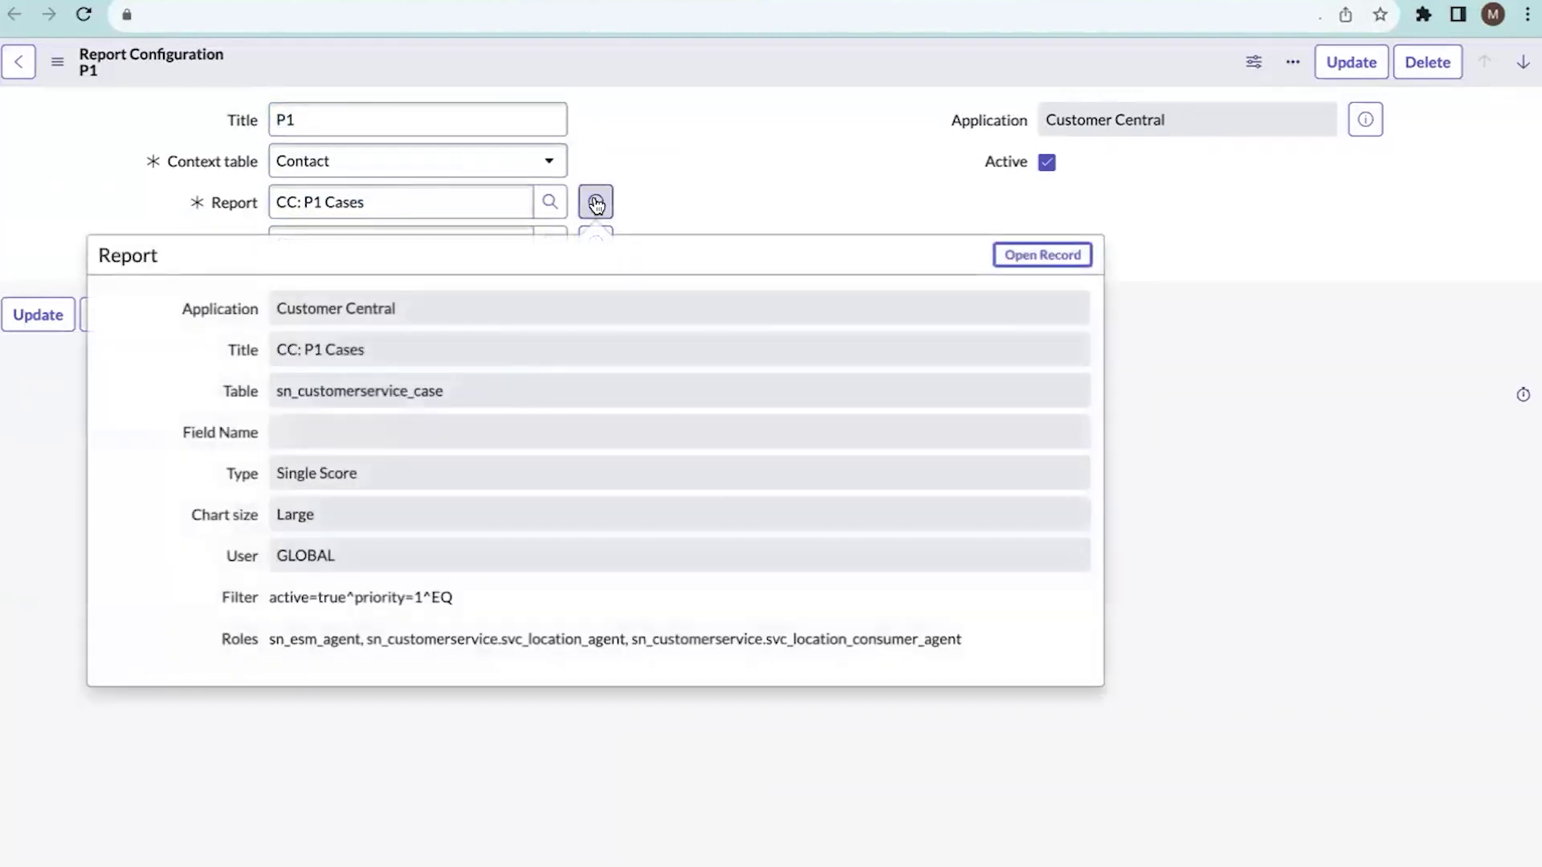
left_click(1017, 255)
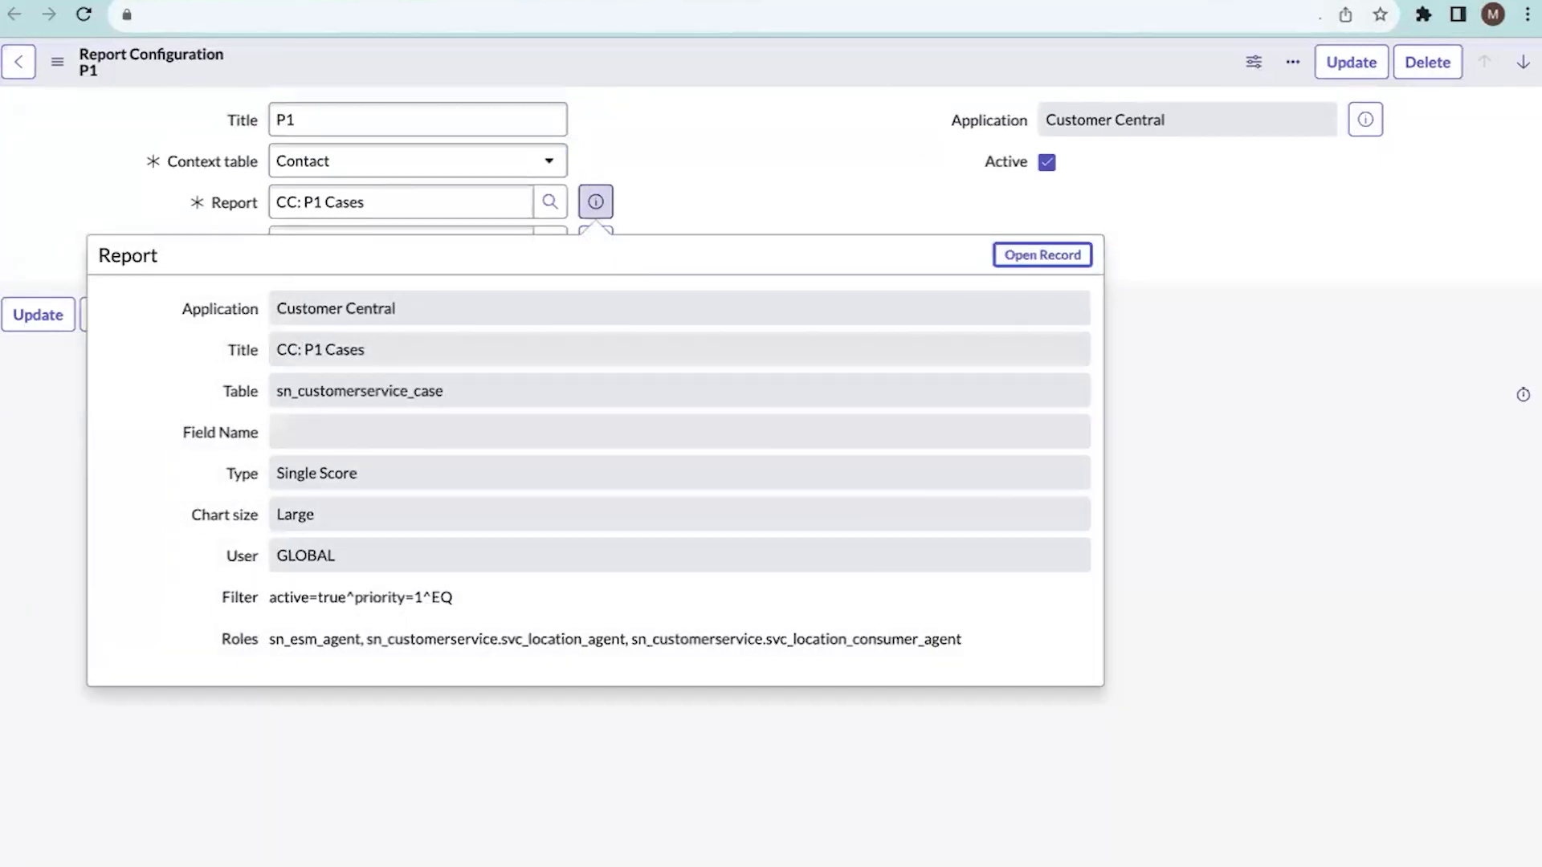
key("Escape")
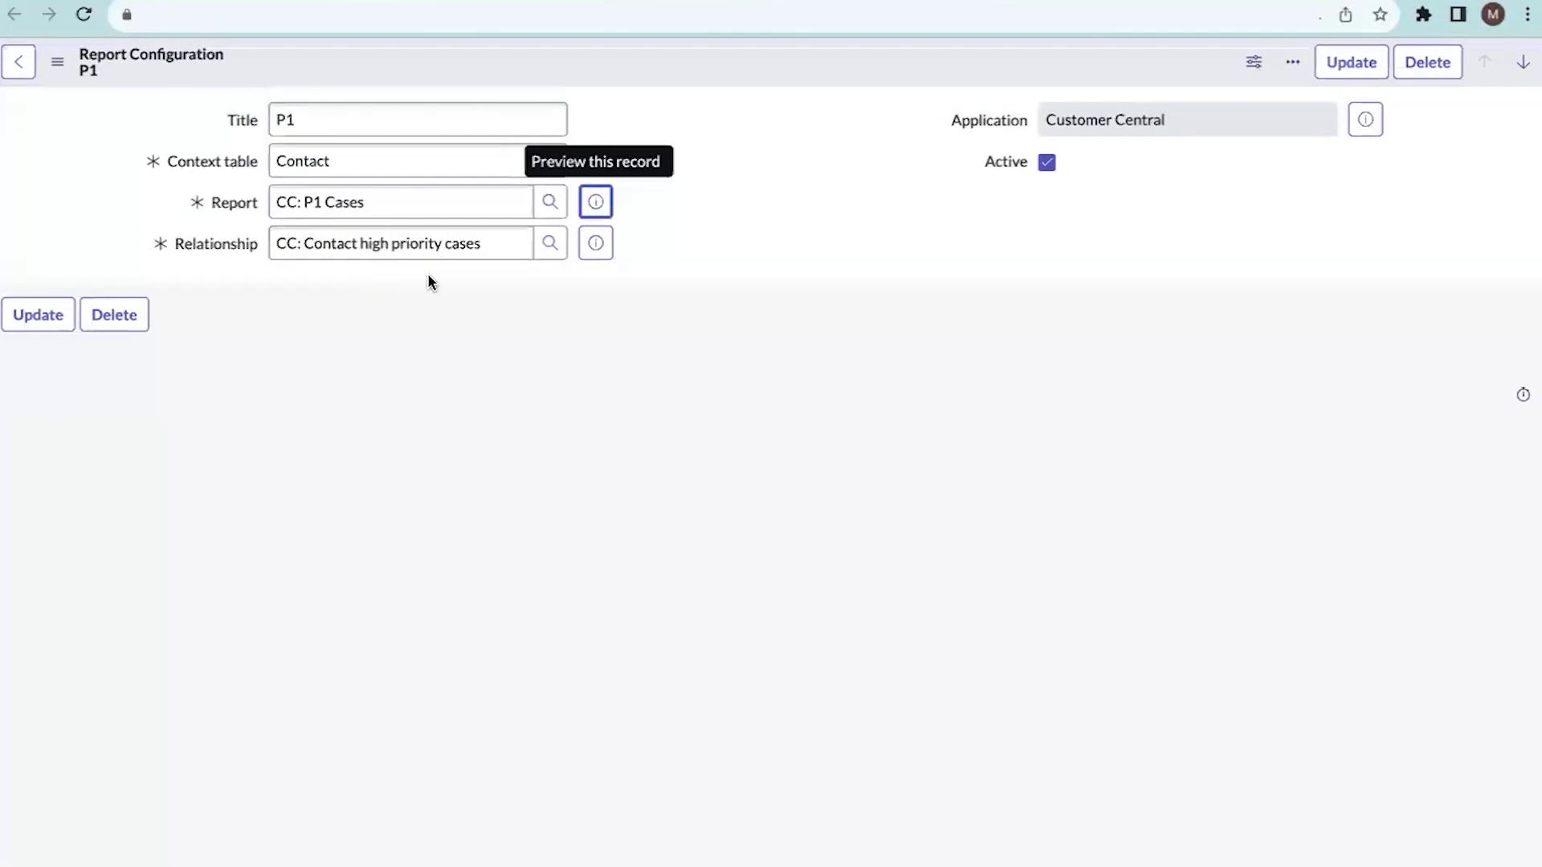
left_click(595, 246)
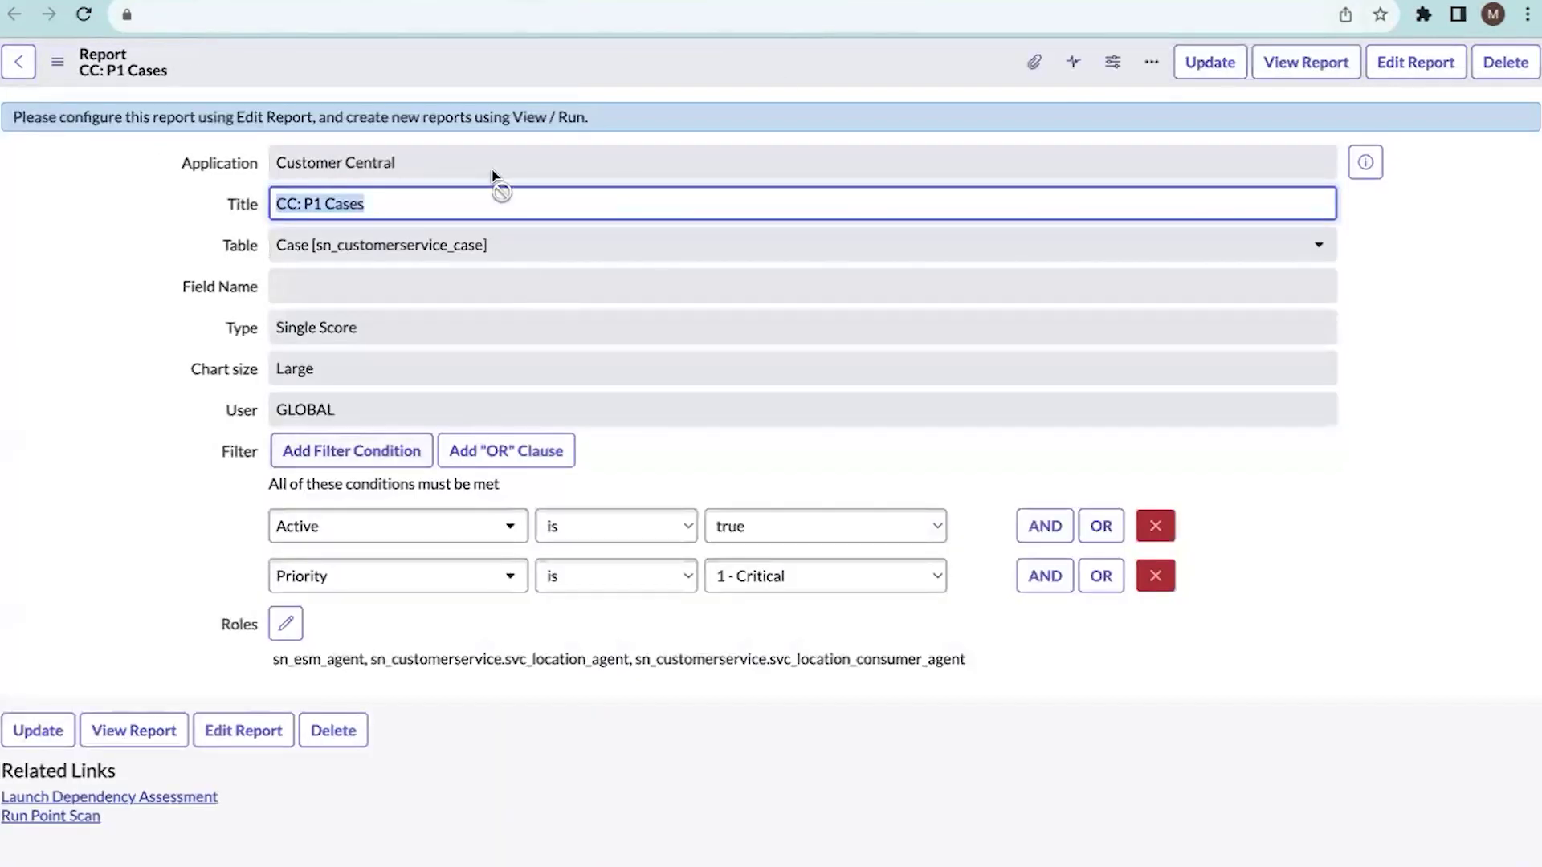
Open the CC: P1 Cases report in the report editor and review its Data, Type, Configure and Style settings.
left_click(1317, 62)
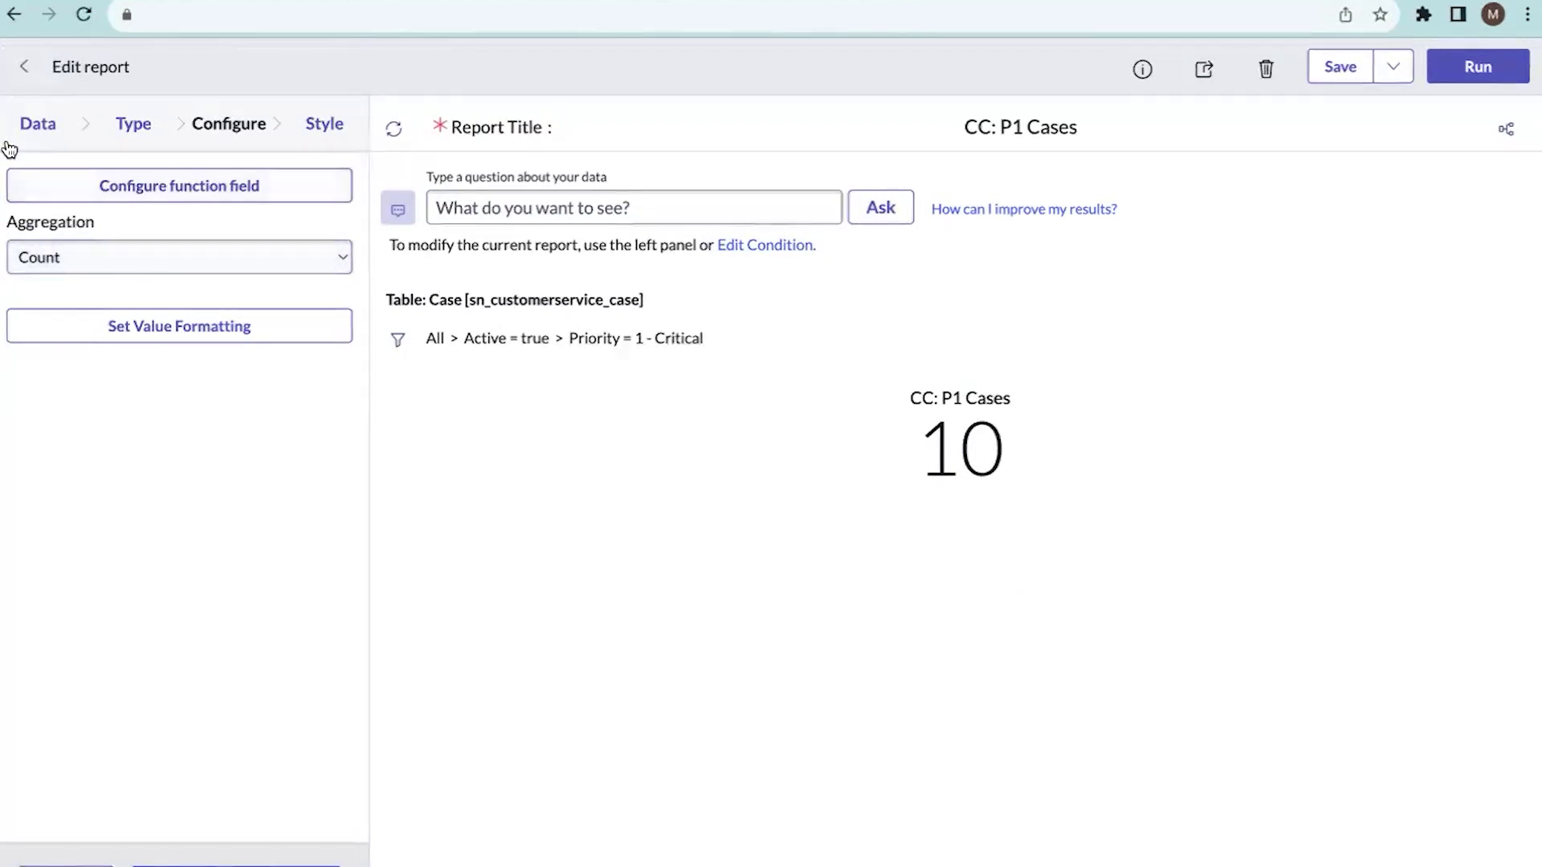
left_click(28, 126)
left_click(98, 141)
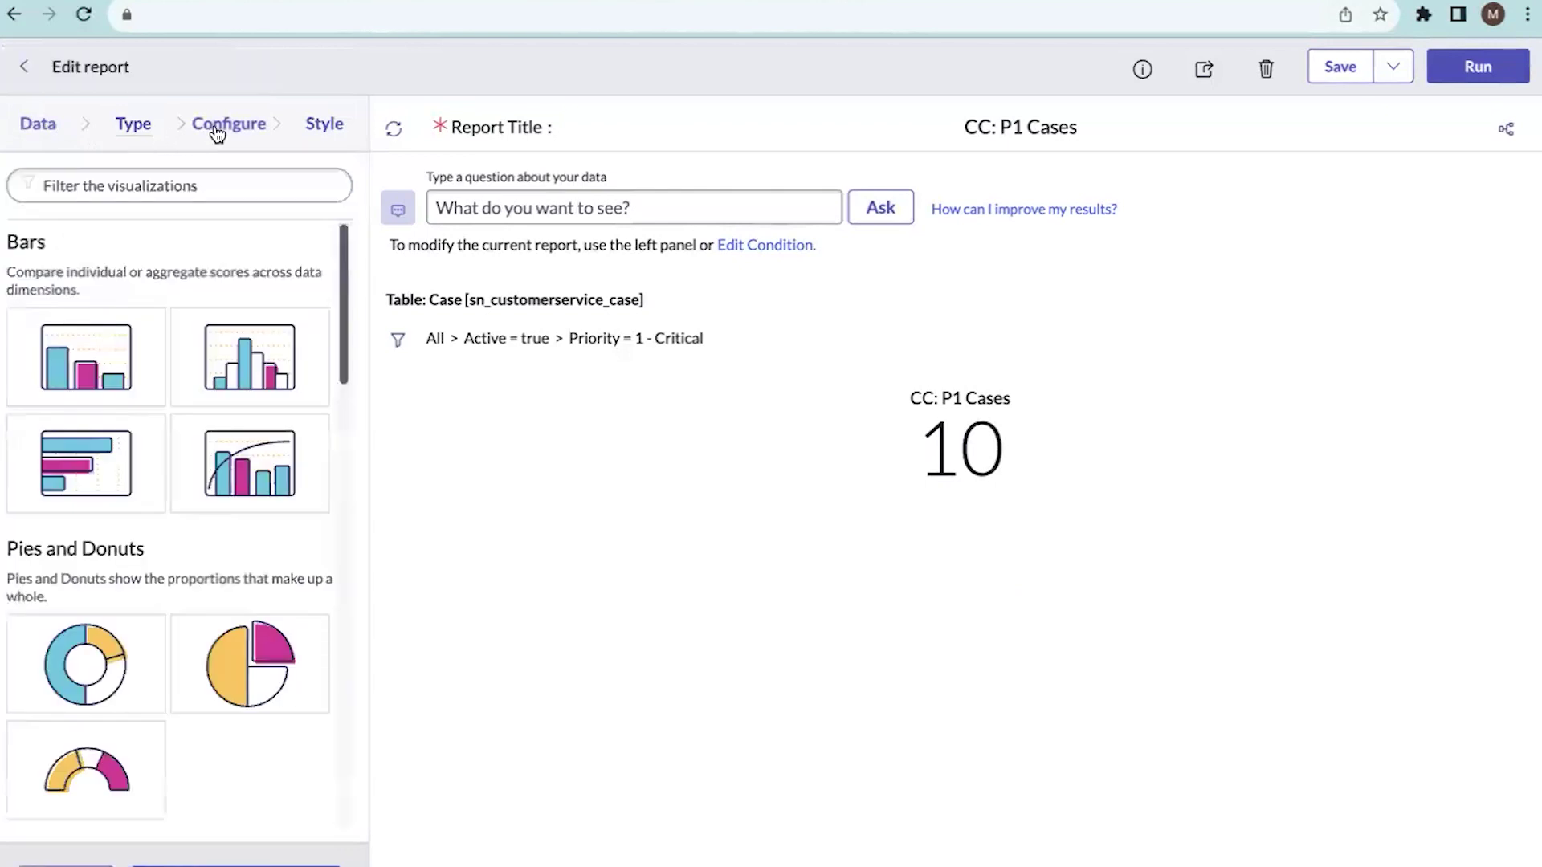
left_click(229, 126)
left_click(326, 124)
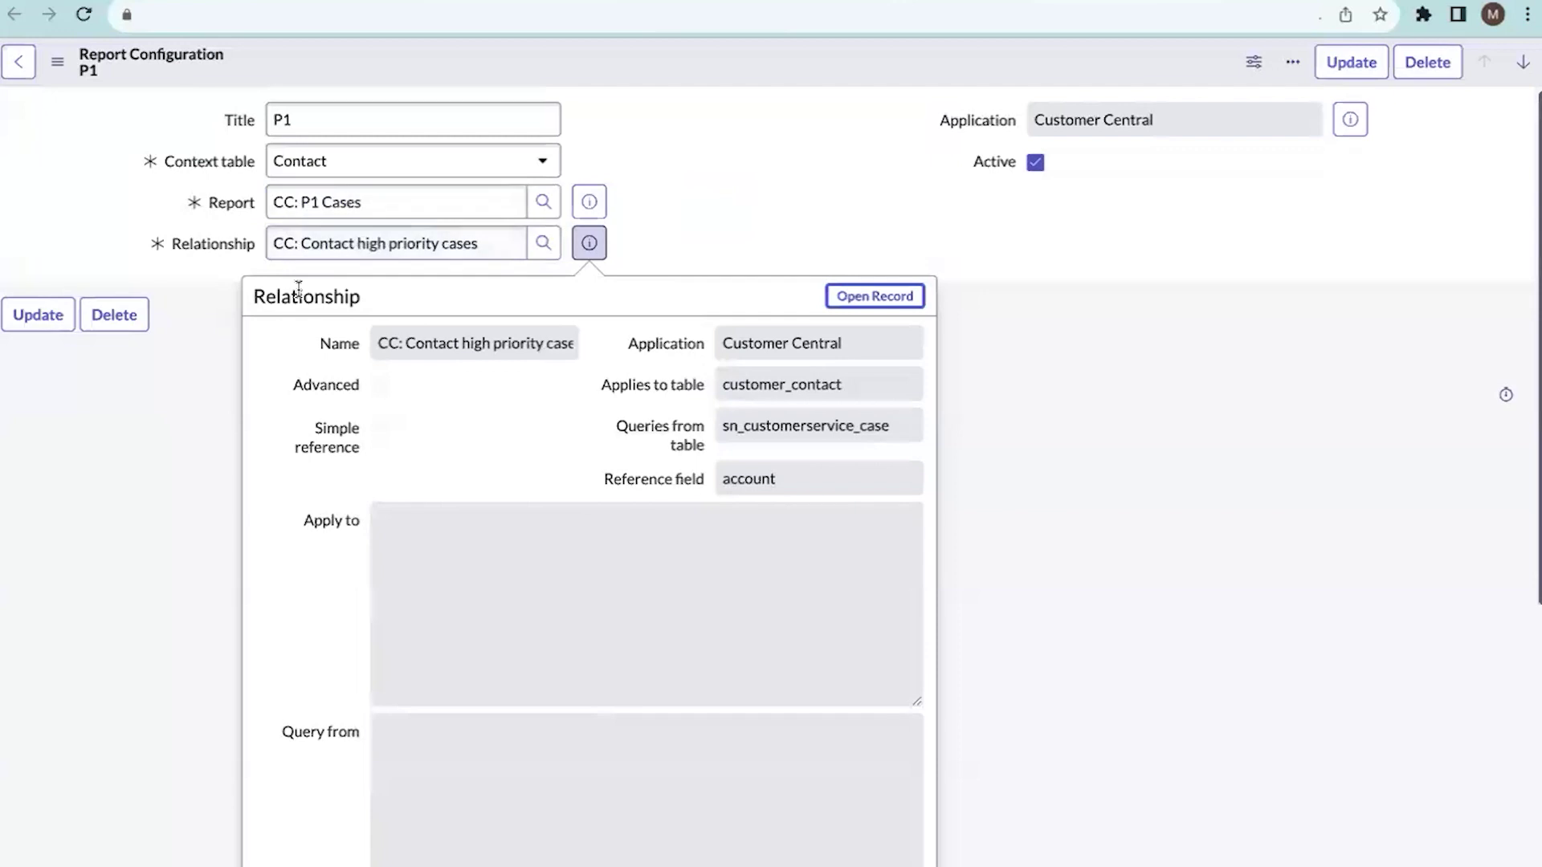
Close the relationship preview on the P1 report configuration and return to the Customer Central modules.
left_click(774, 142)
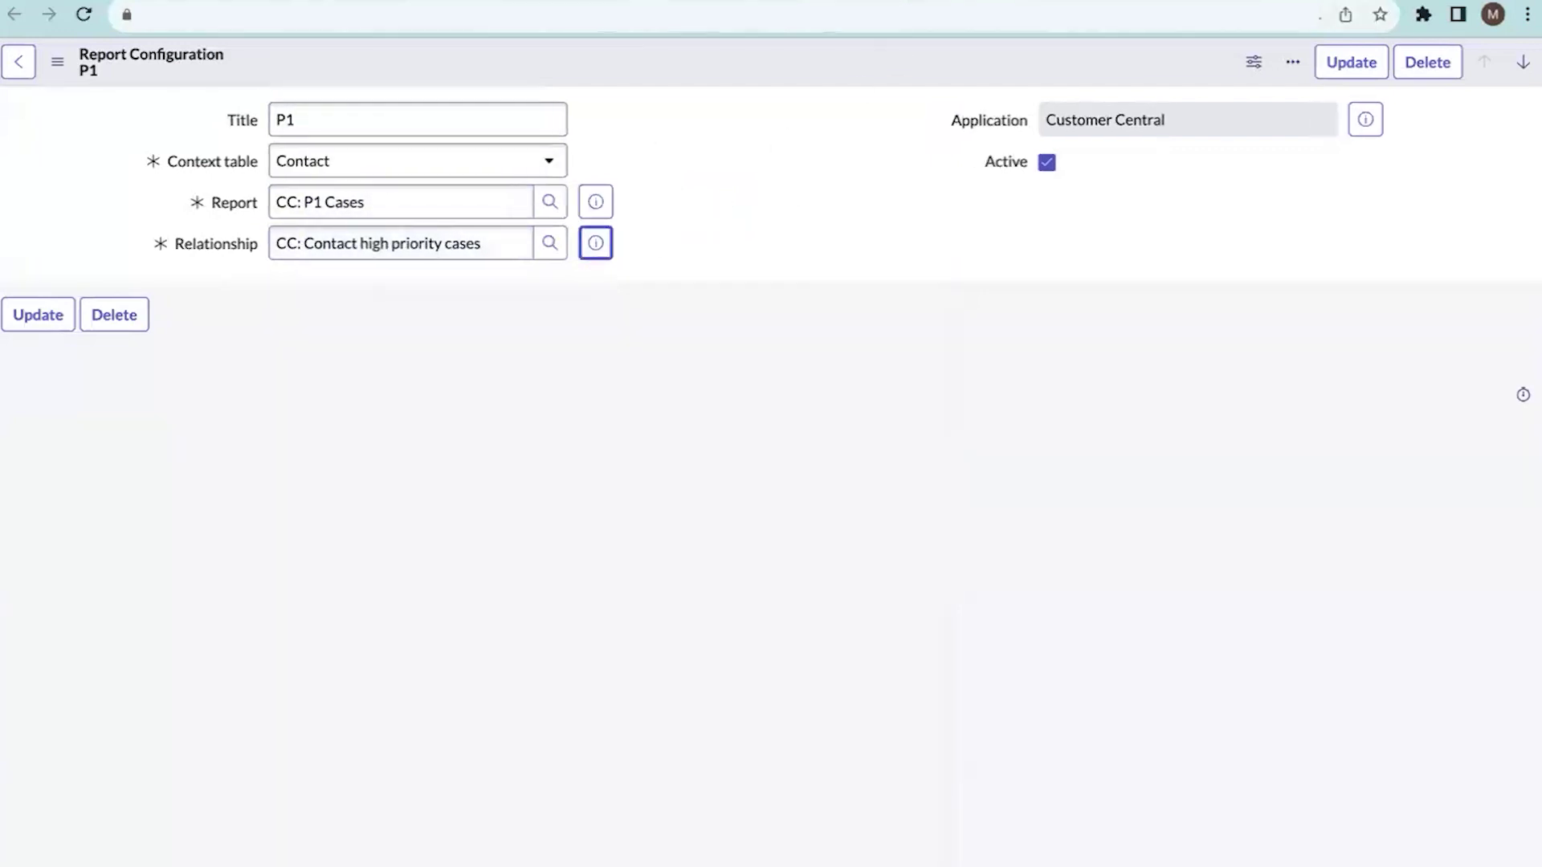
key("alt+Left")
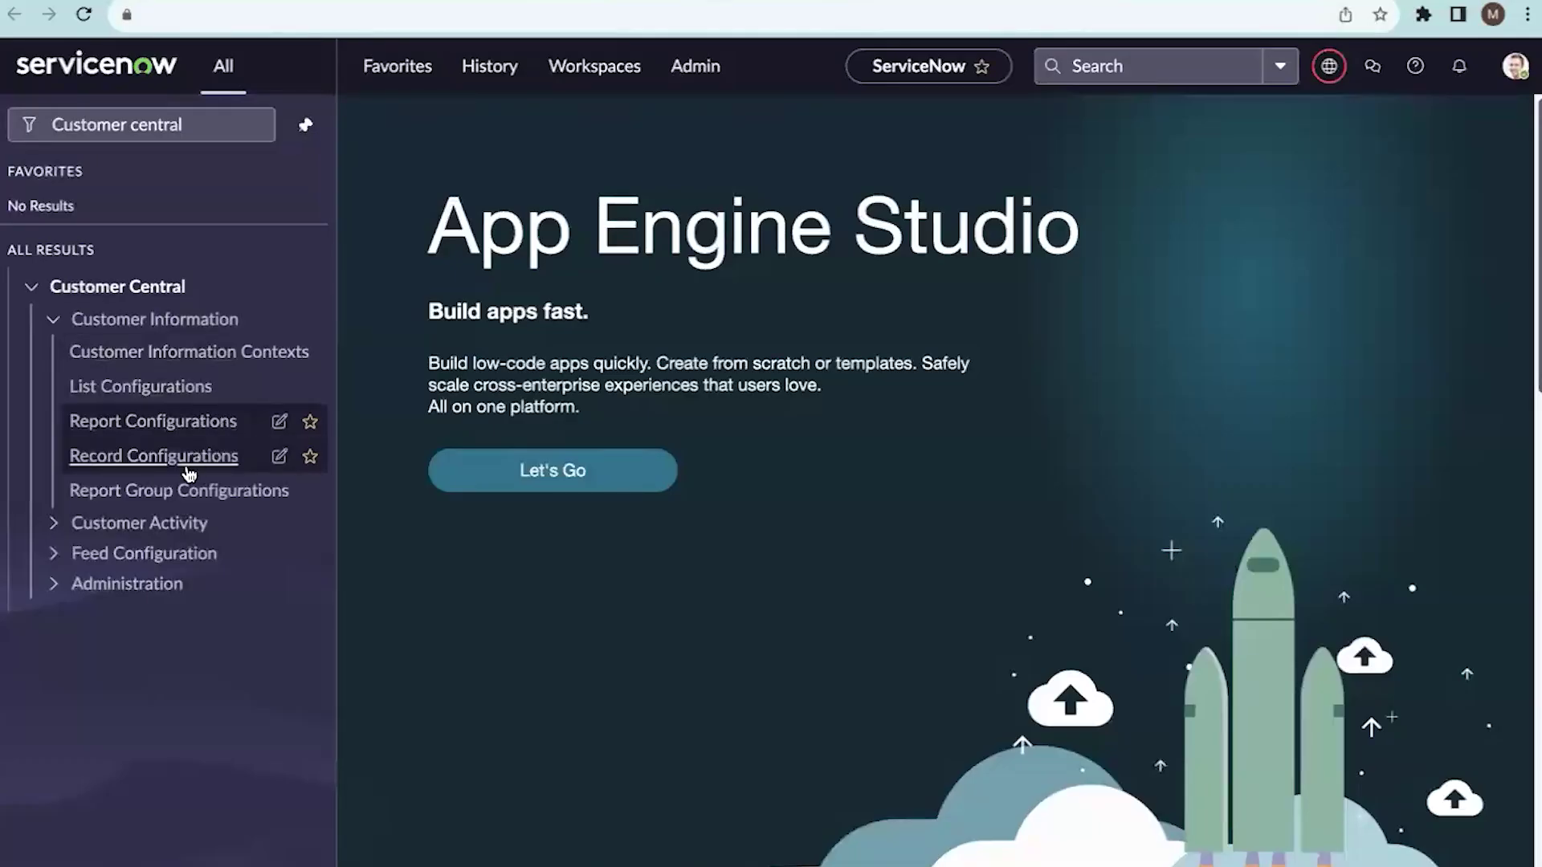
Open the record configuration for Contact and compare its fields with the Contact card in the interaction's Customer Information view.
left_click(188, 473)
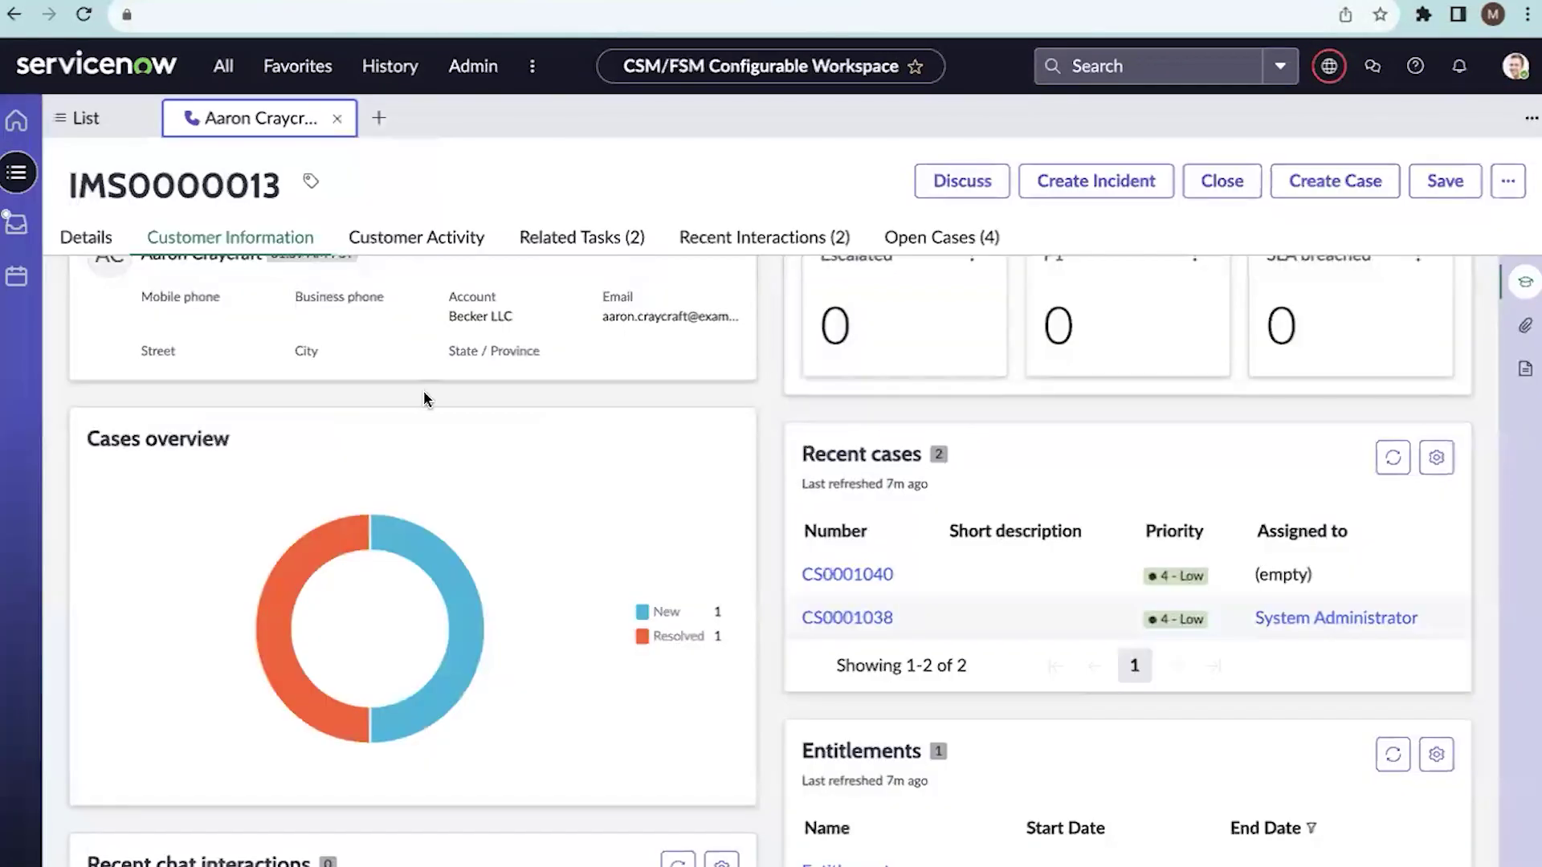
scroll(423, 396, "up", 2)
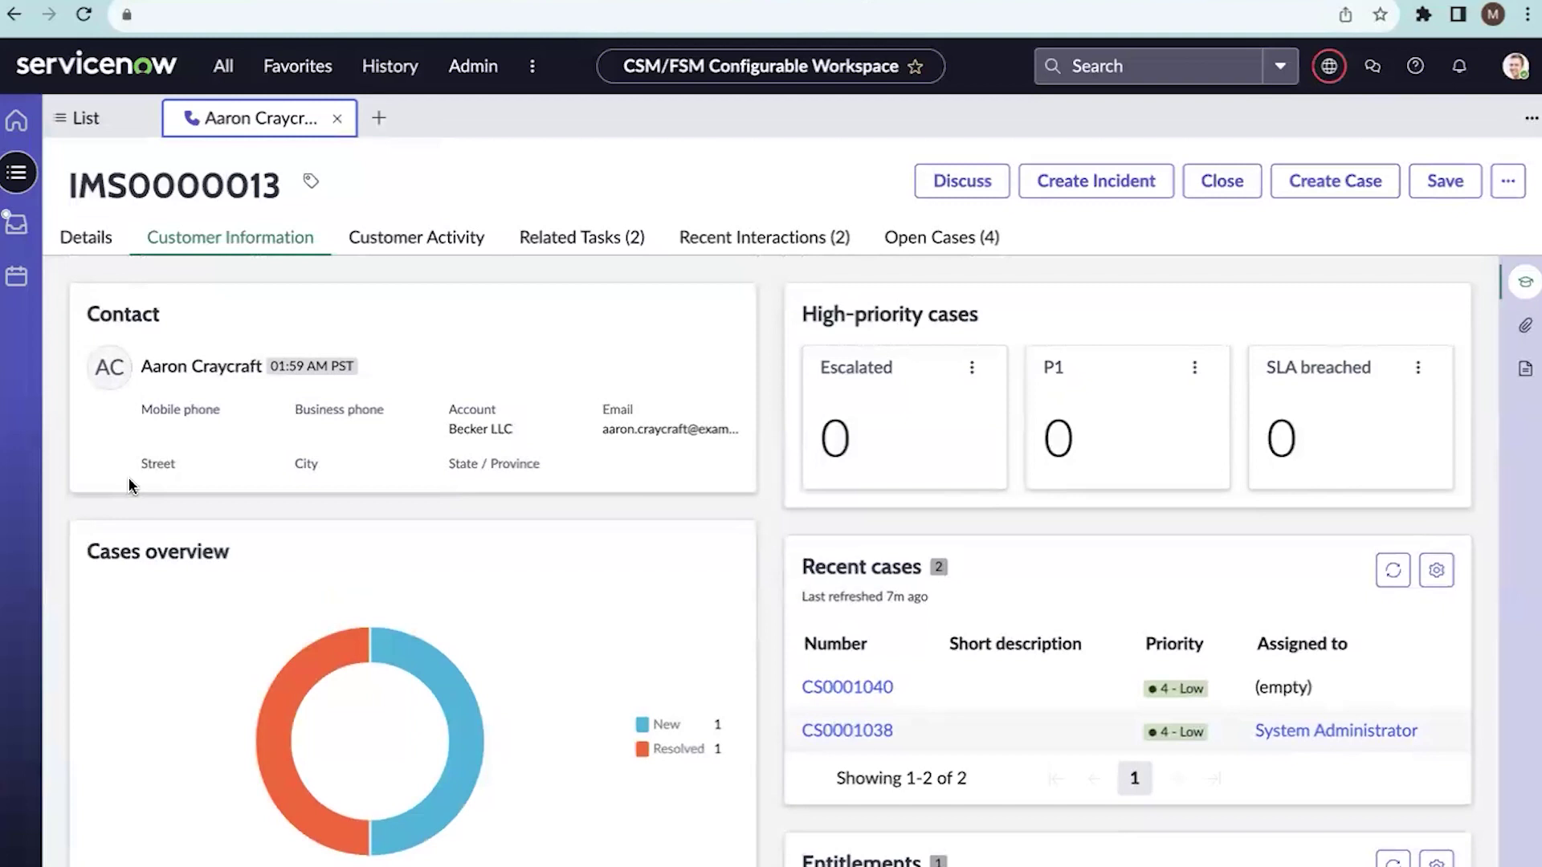
scroll(416, 548, "down", 1)
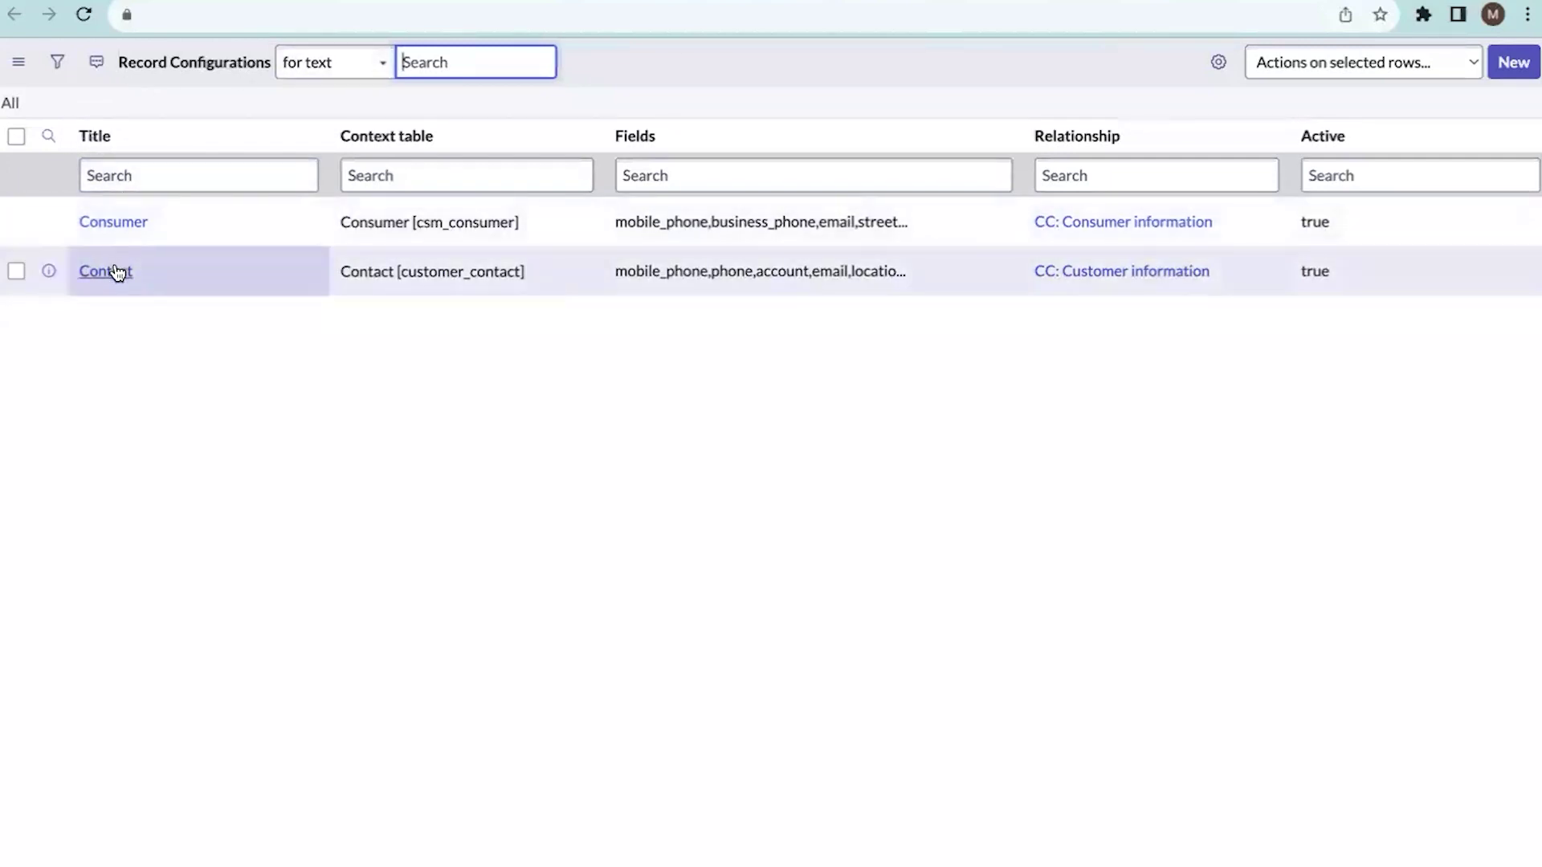
left_click(84, 14)
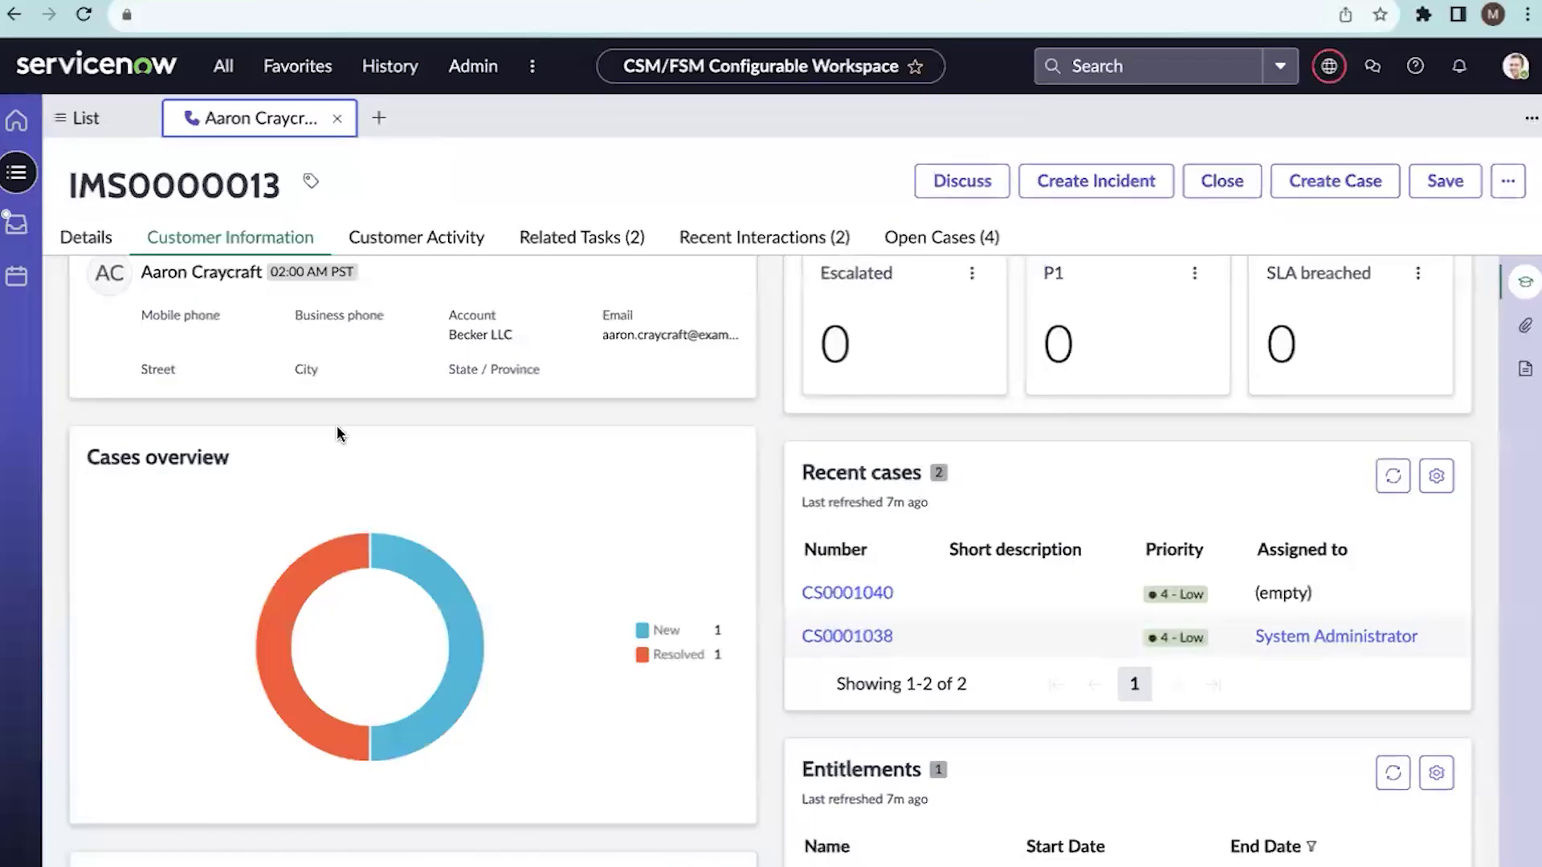
scroll(337, 434, "up", 2)
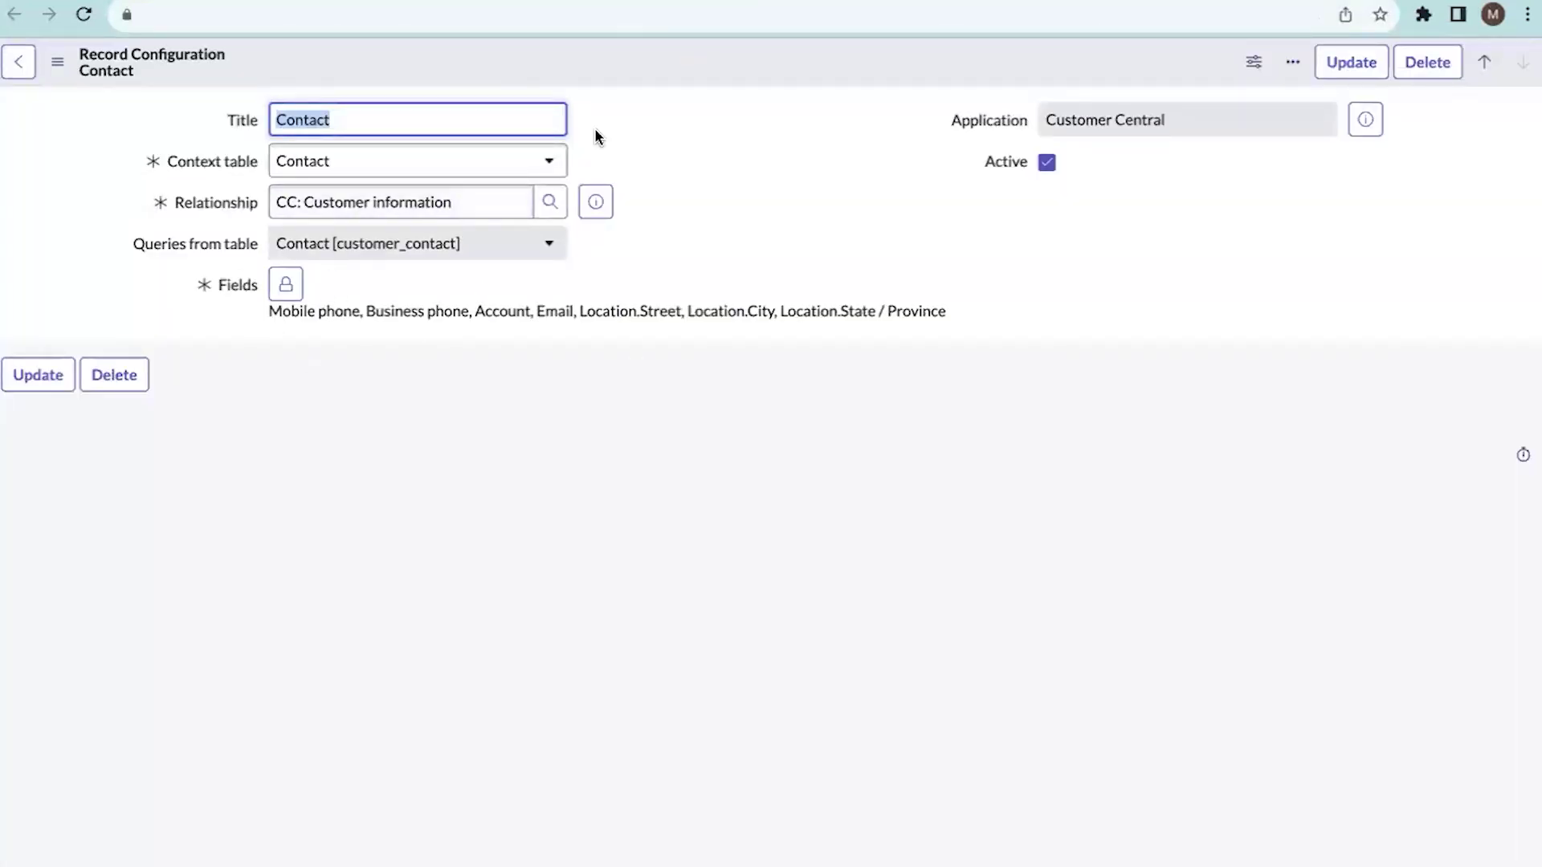
mouse_move(975, 310)
left_mouse_down()
mouse_move(285, 323)
mouse_move(978, 318)
left_mouse_up()
left_click(270, 316)
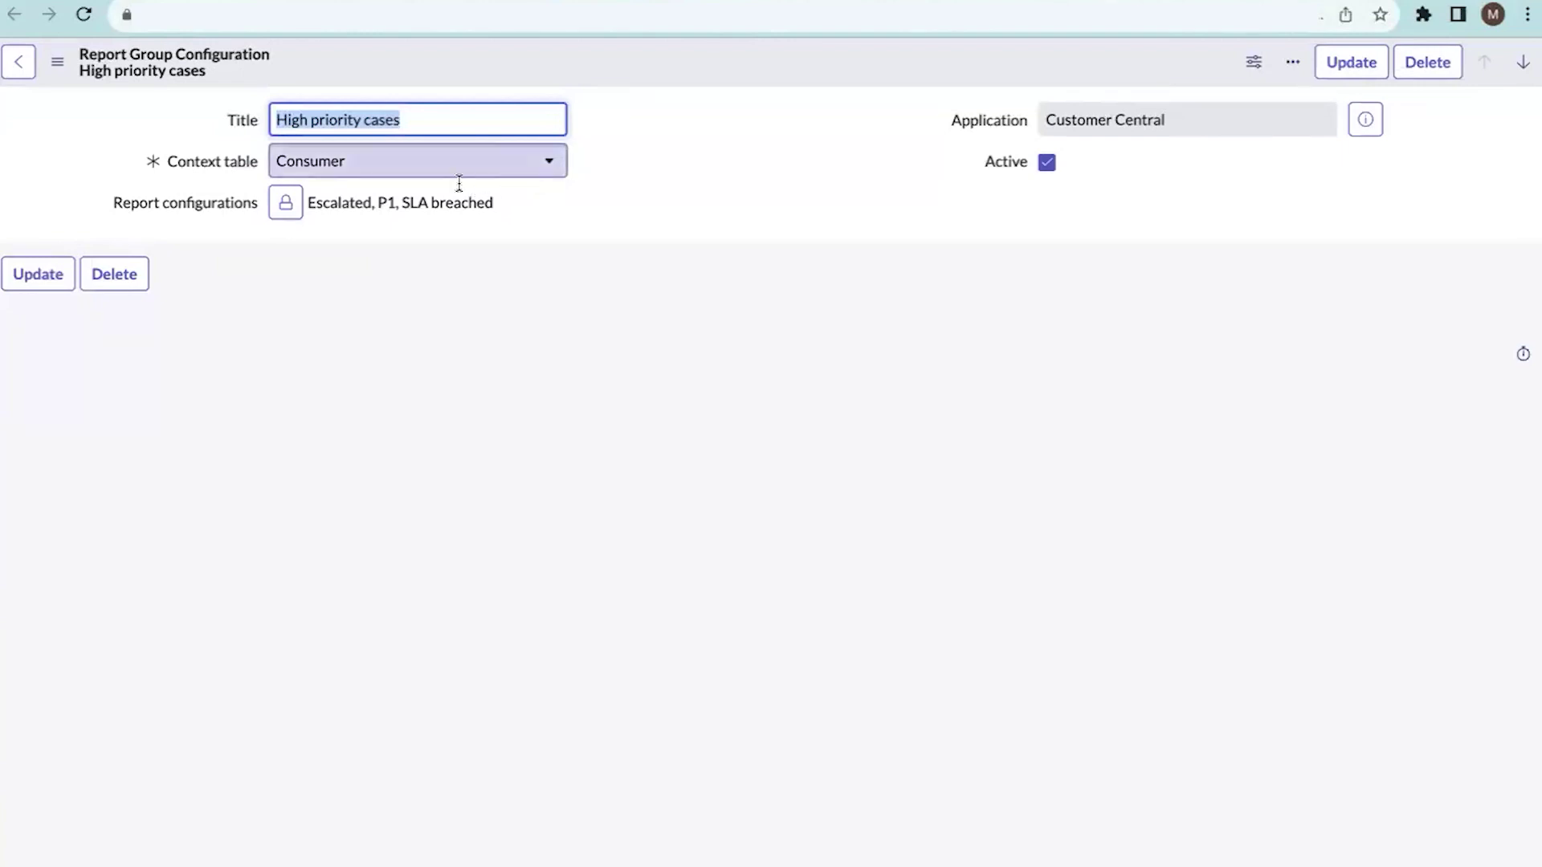
Unlock the report configurations of the Consumer High priority cases report group, look up selectable records, and lock the list again.
left_click(281, 214)
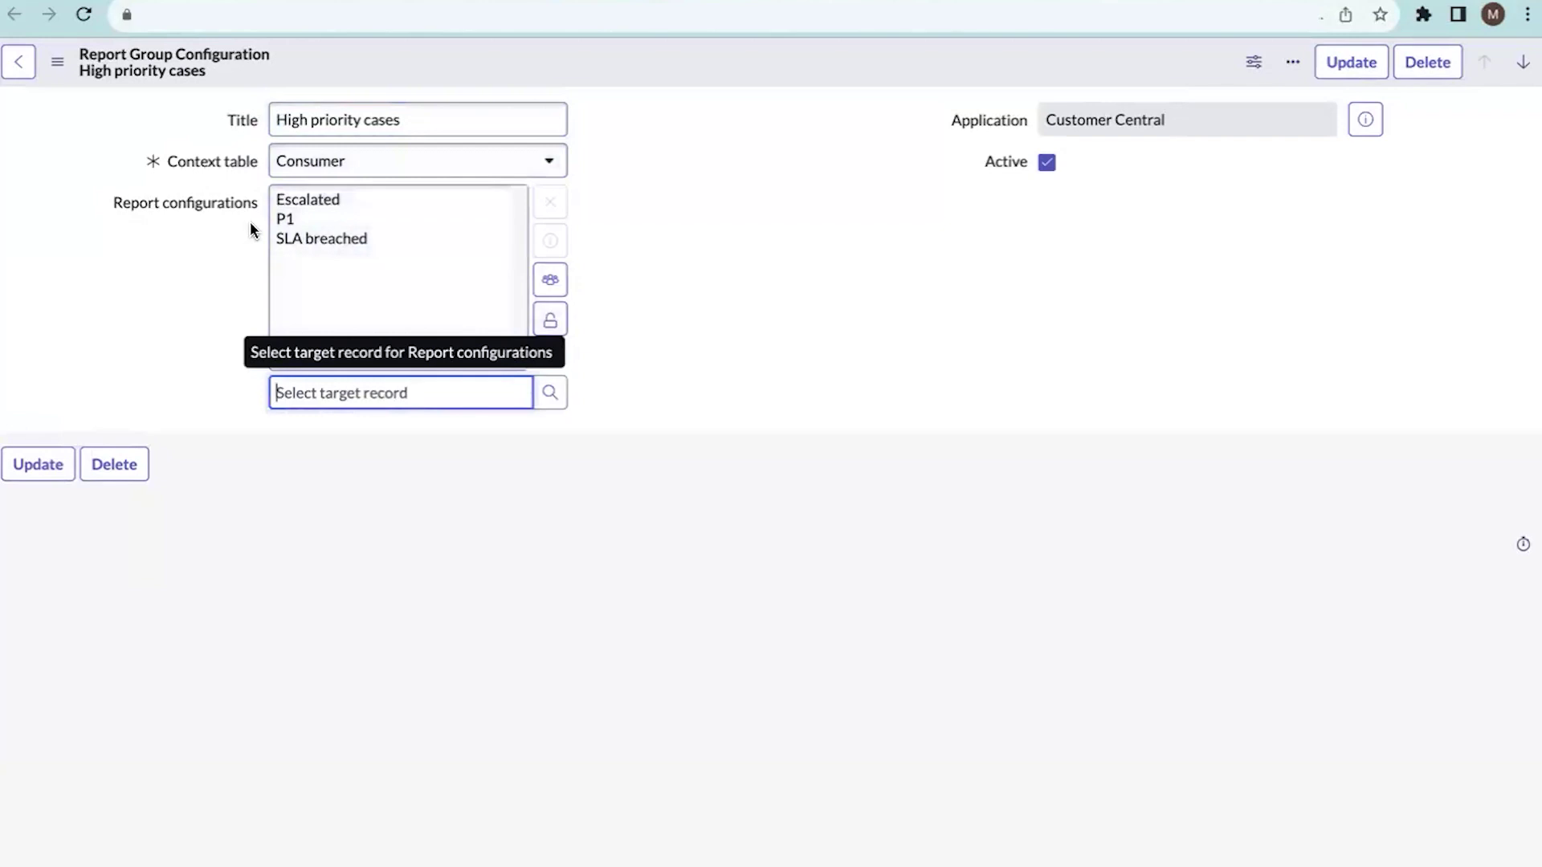
left_click(557, 397)
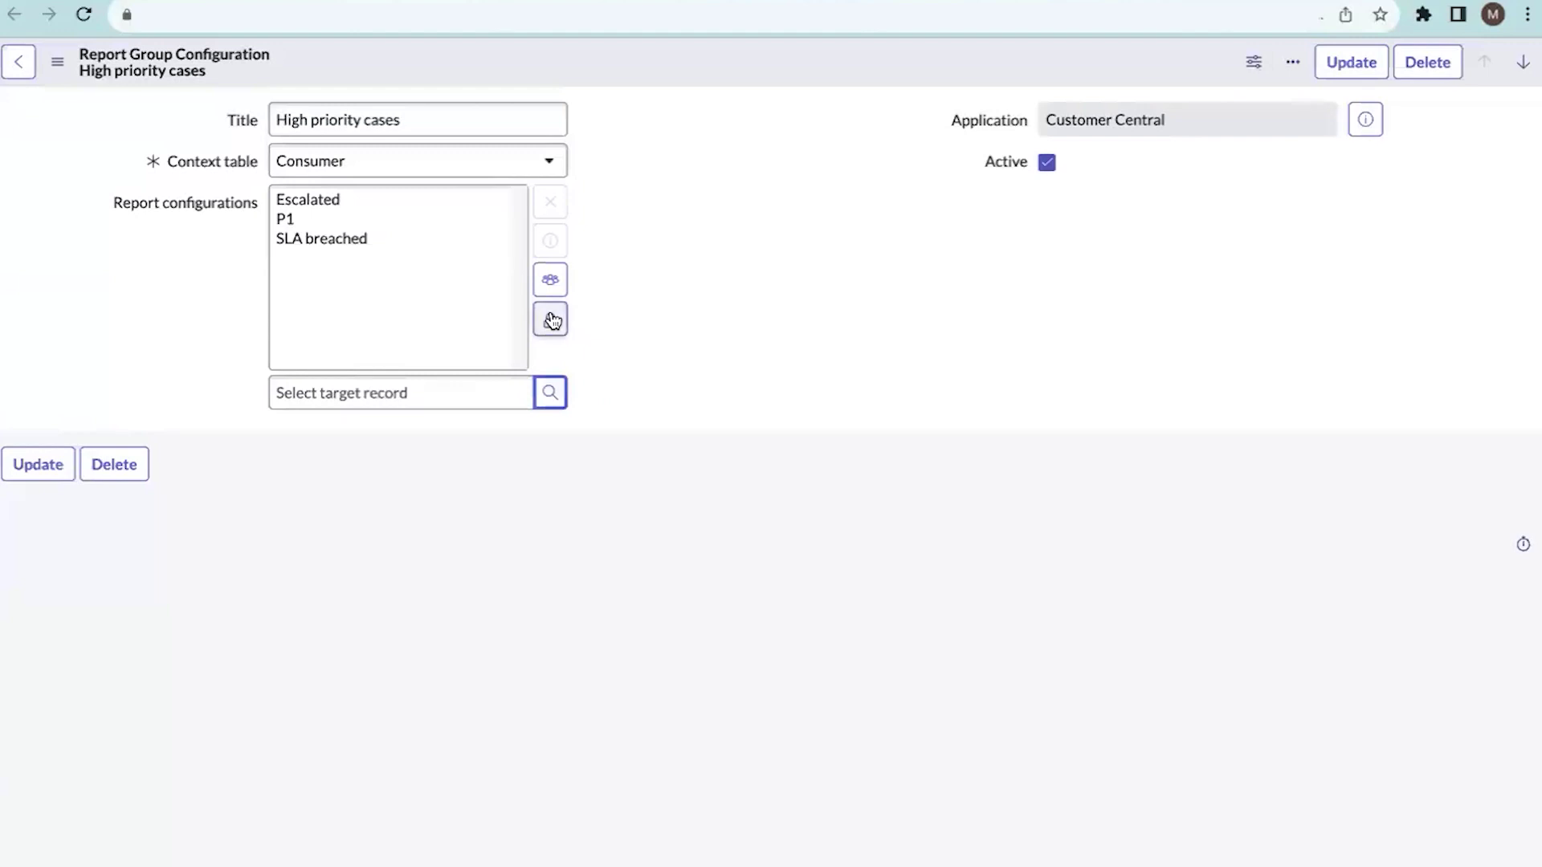
left_click(551, 317)
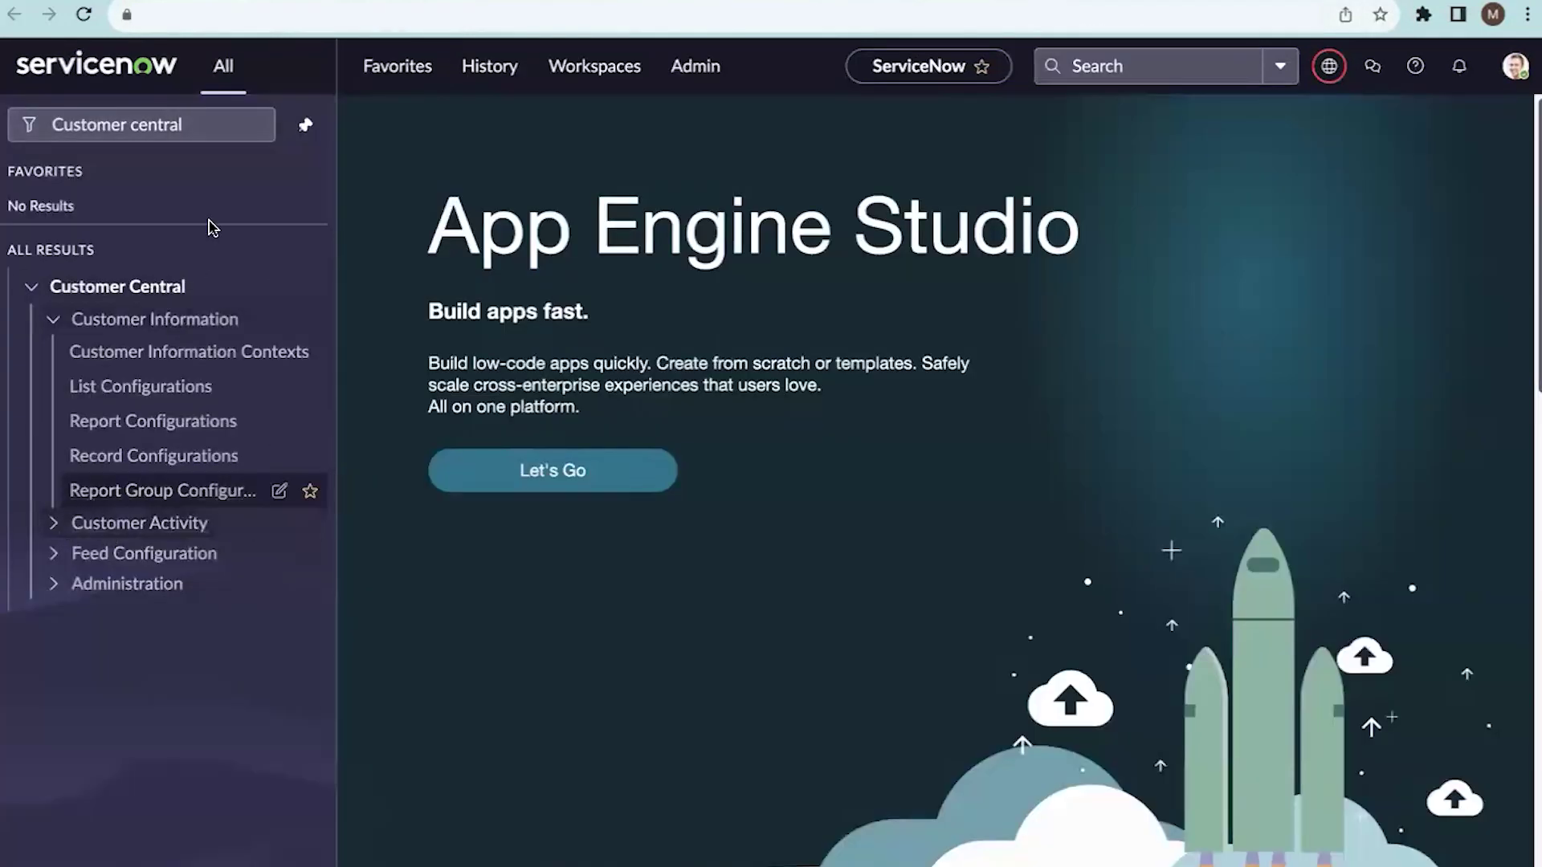
Expand the Customer Activity and Feed Configuration modules and open the Contact record from Activity Contexts.
left_click(53, 322)
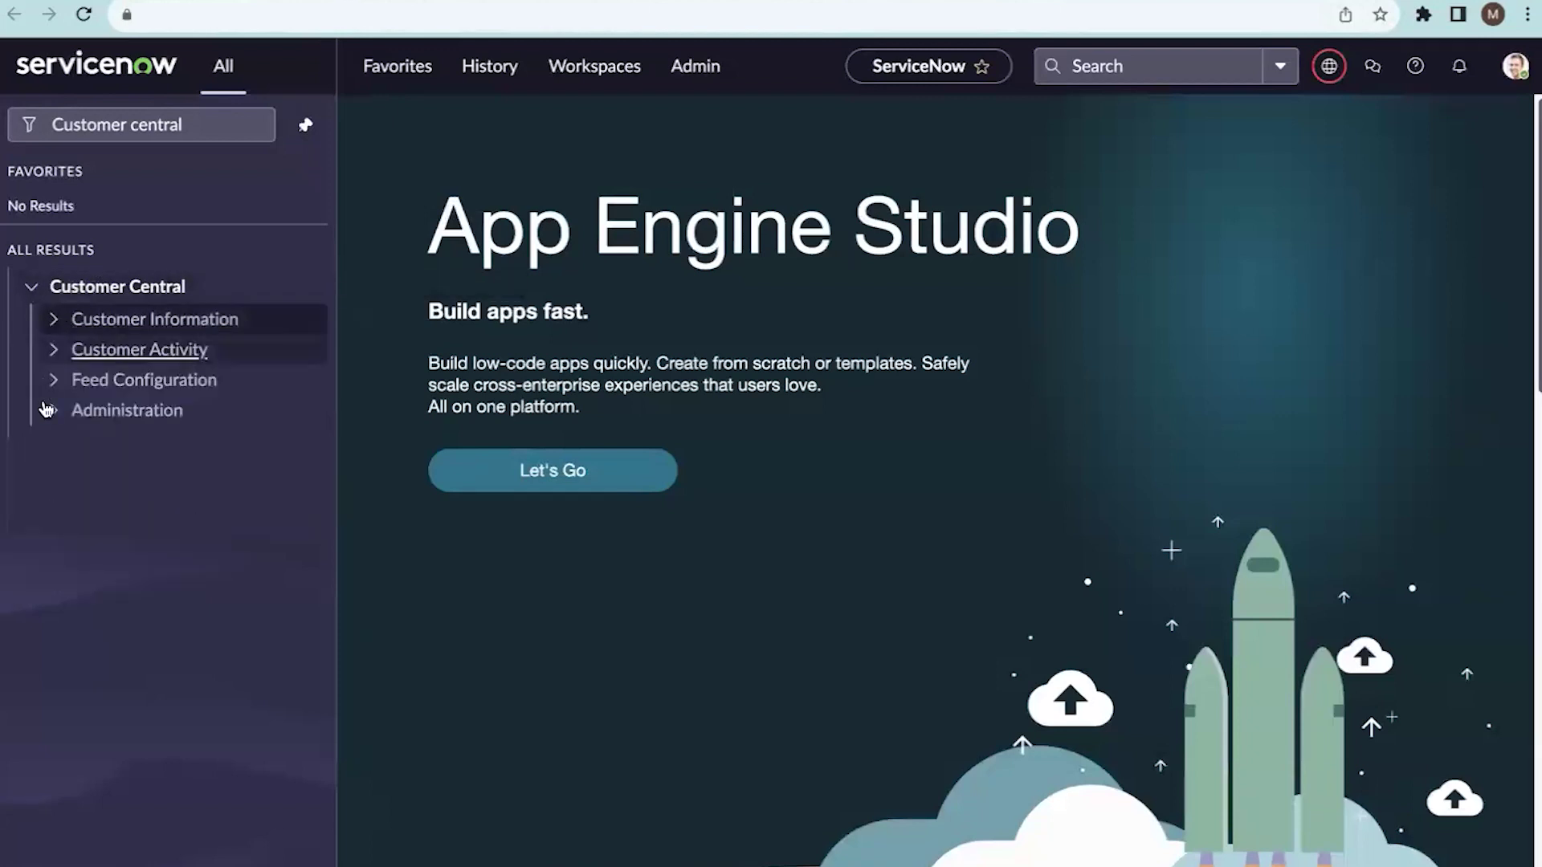
left_click(54, 352)
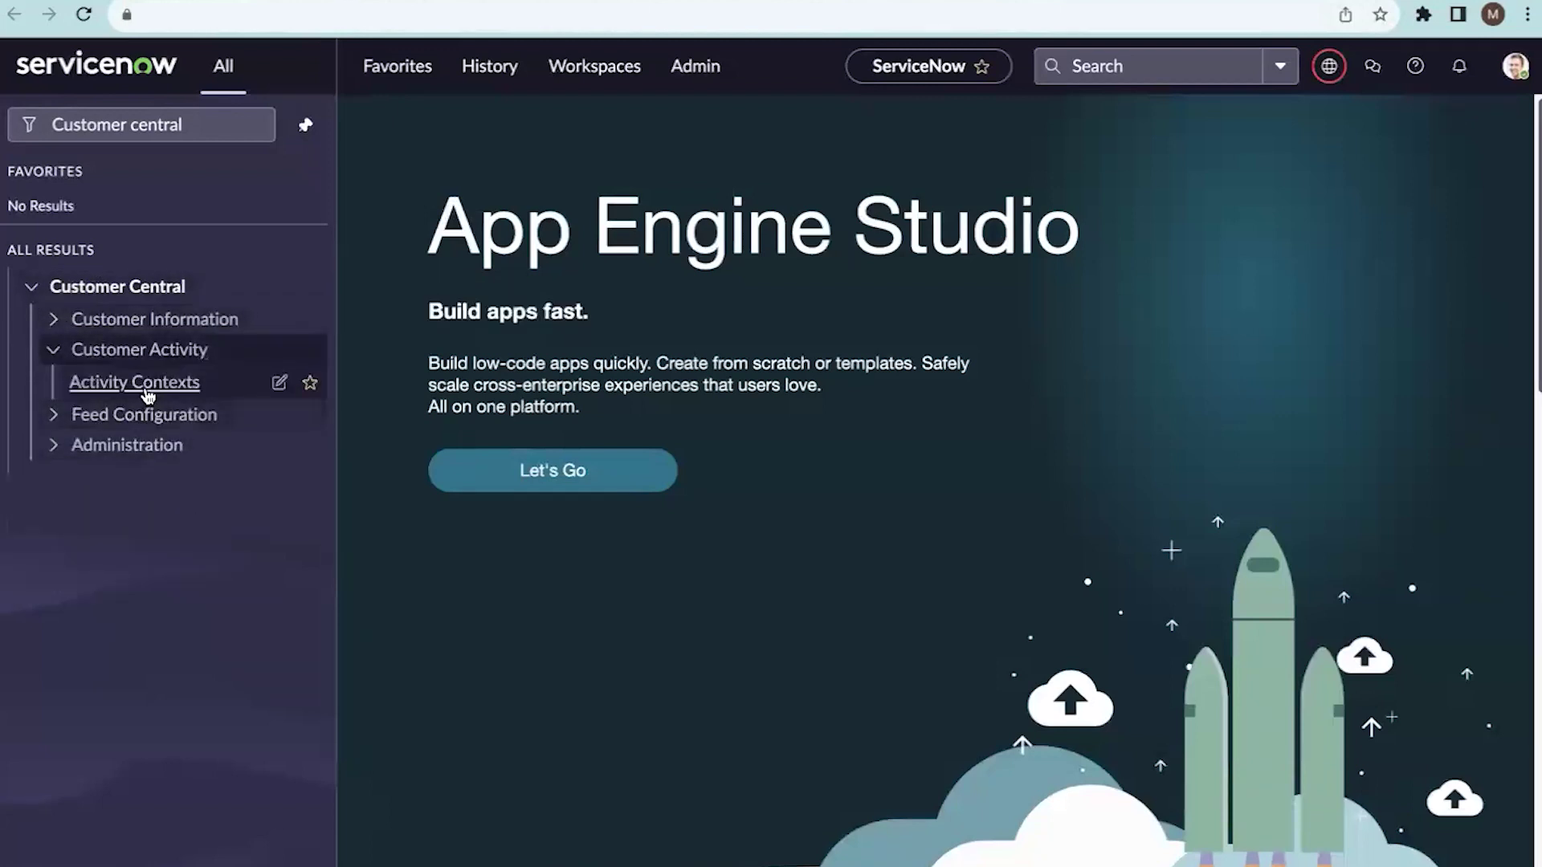
left_click(54, 418)
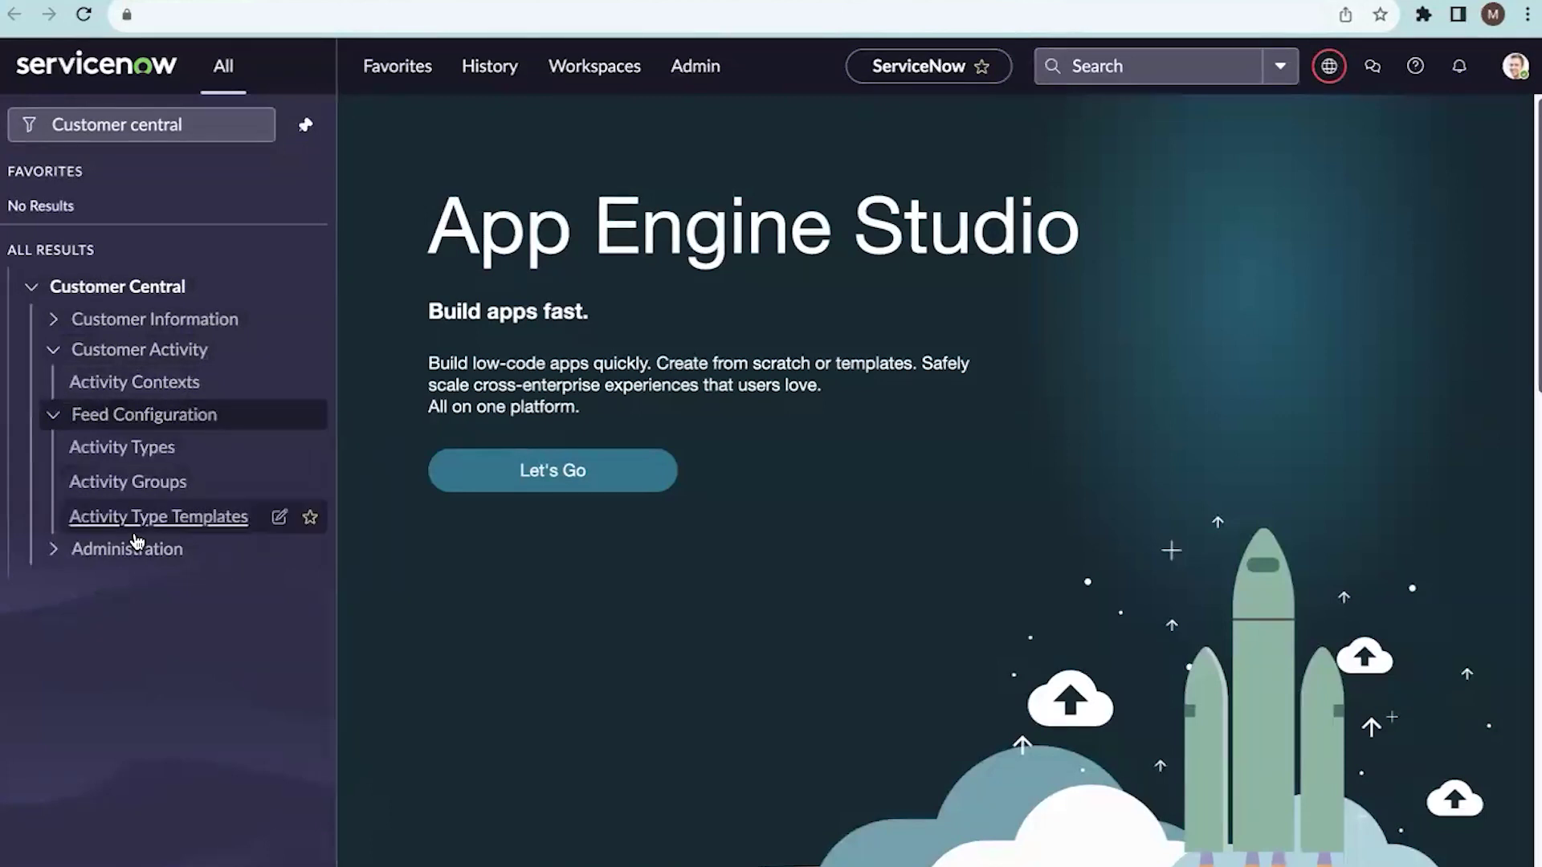
left_click(111, 386)
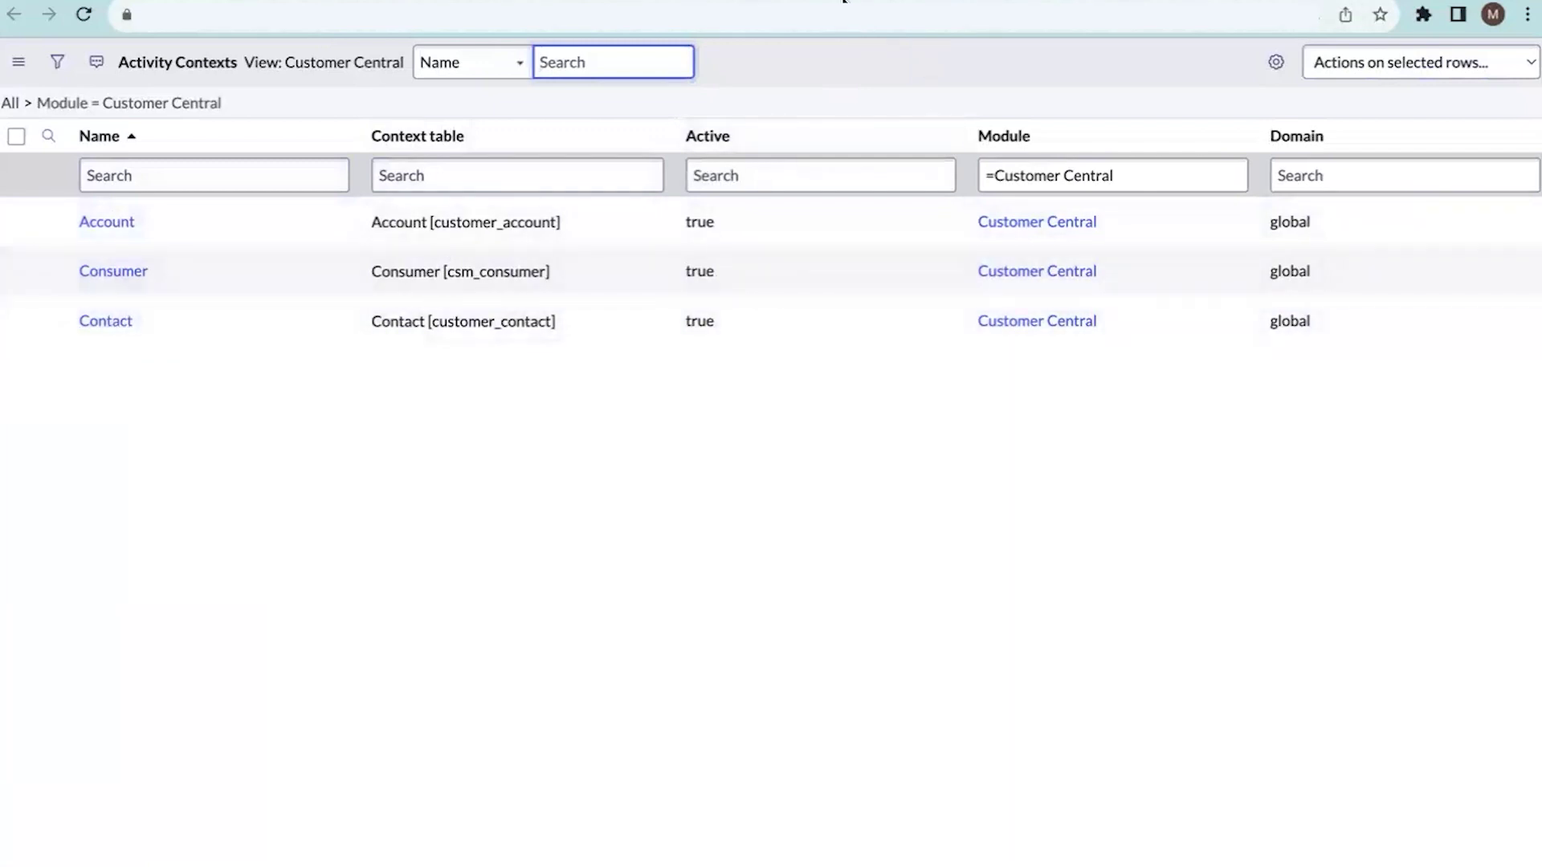
key("Return")
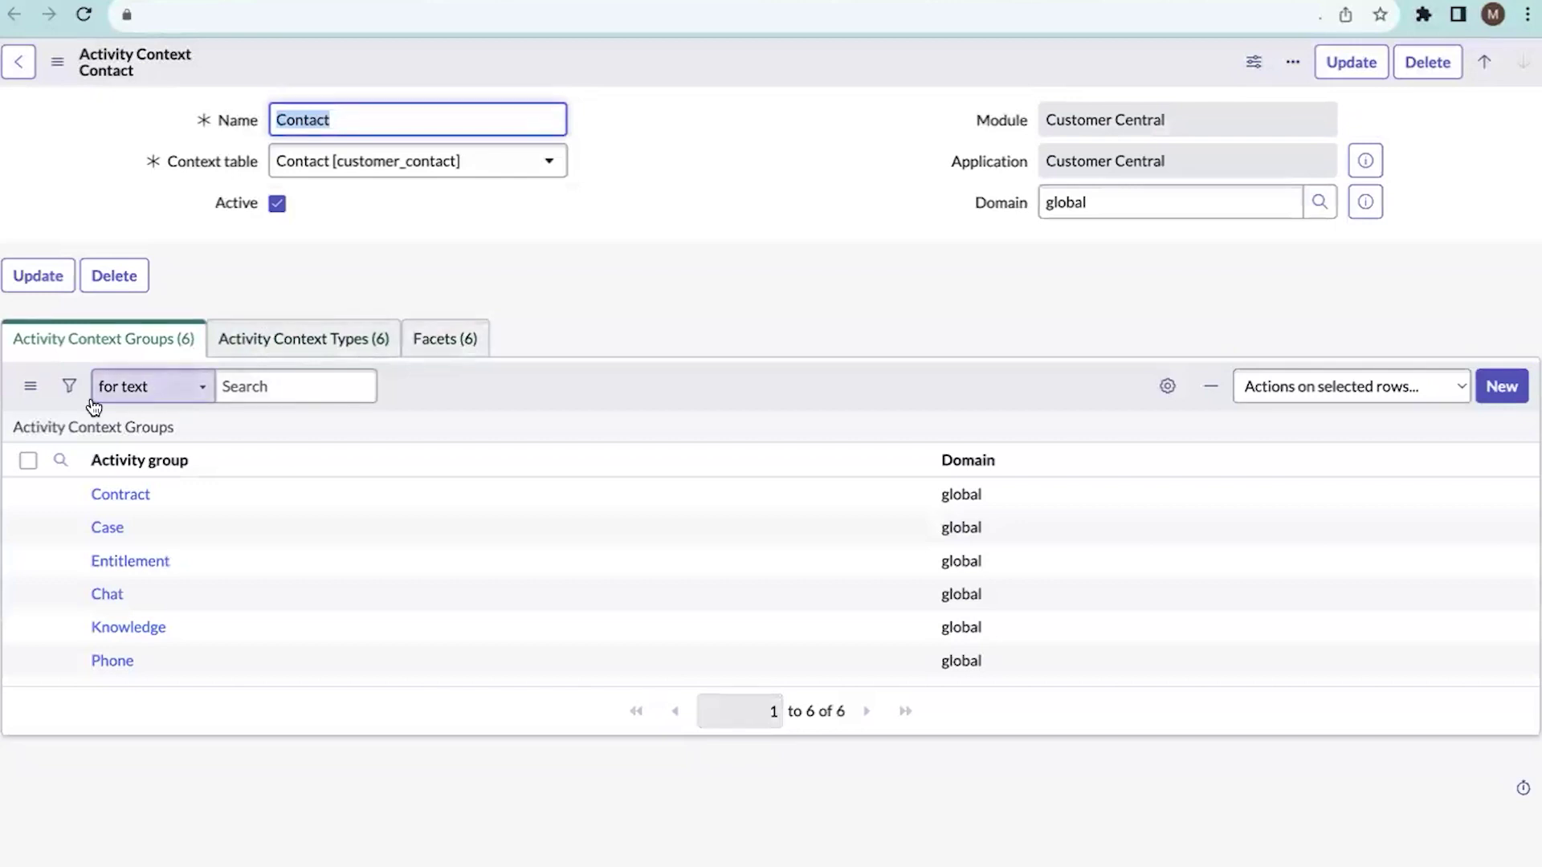
Review the activity context groups, activity context types and facets of the Contact activity context.
left_click(241, 343)
left_click(433, 350)
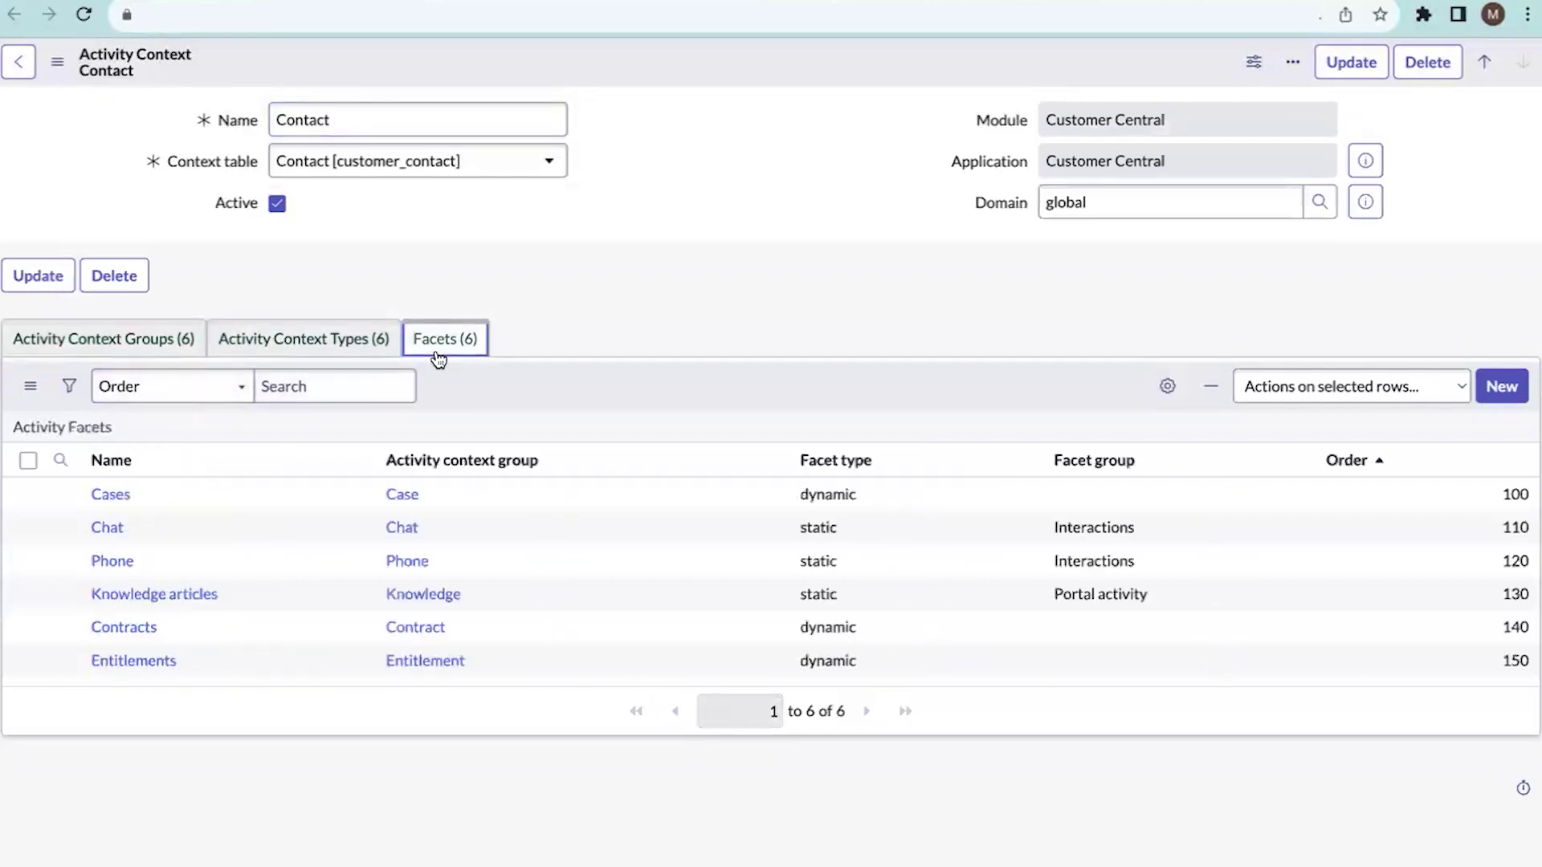
left_click(122, 344)
left_click(250, 355)
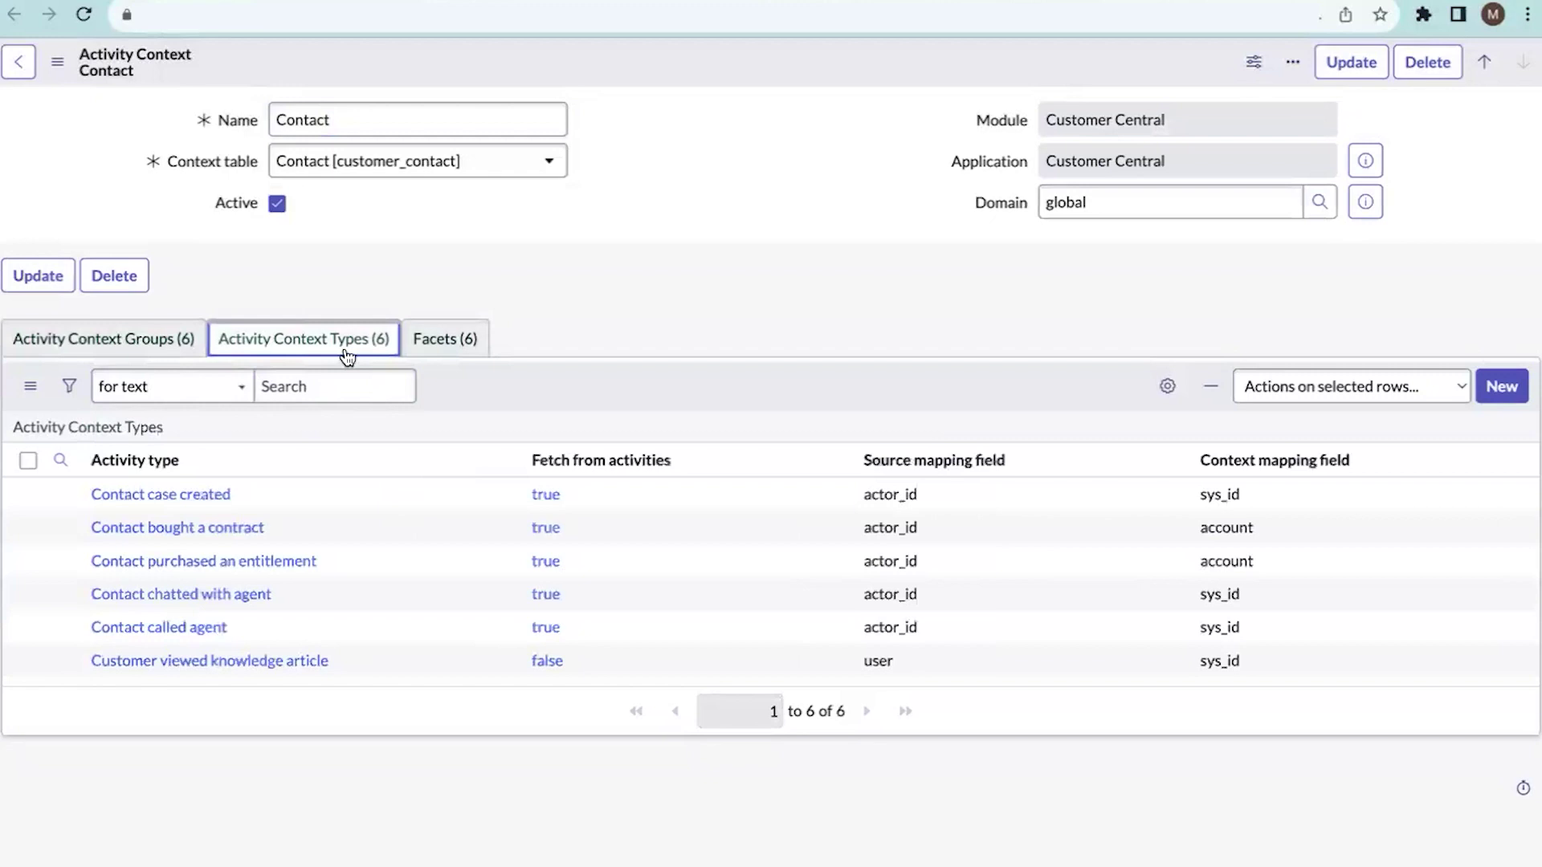
left_click(428, 349)
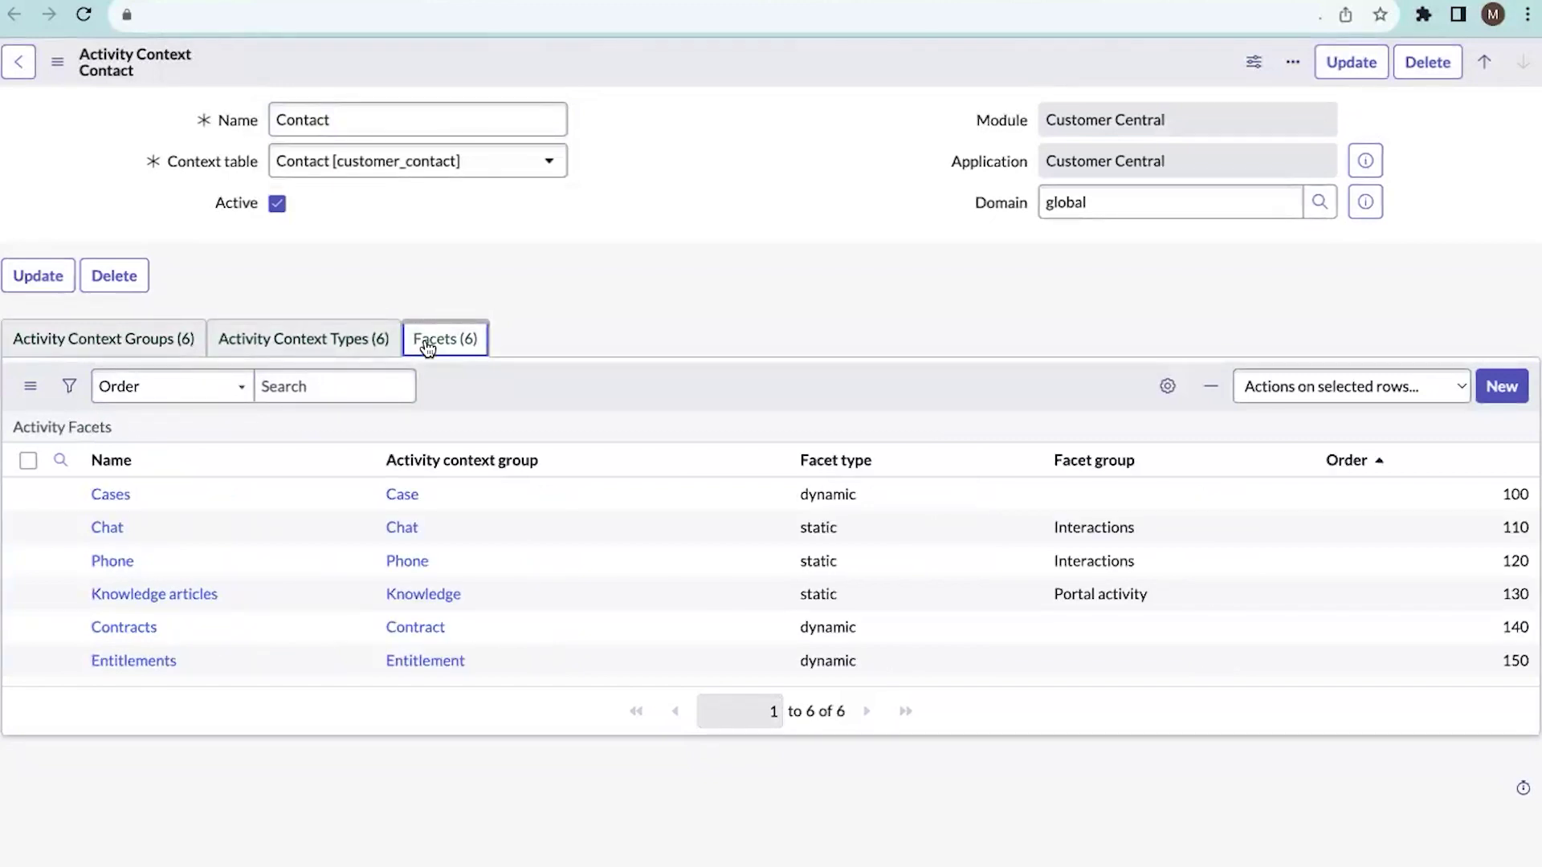
left_click(120, 341)
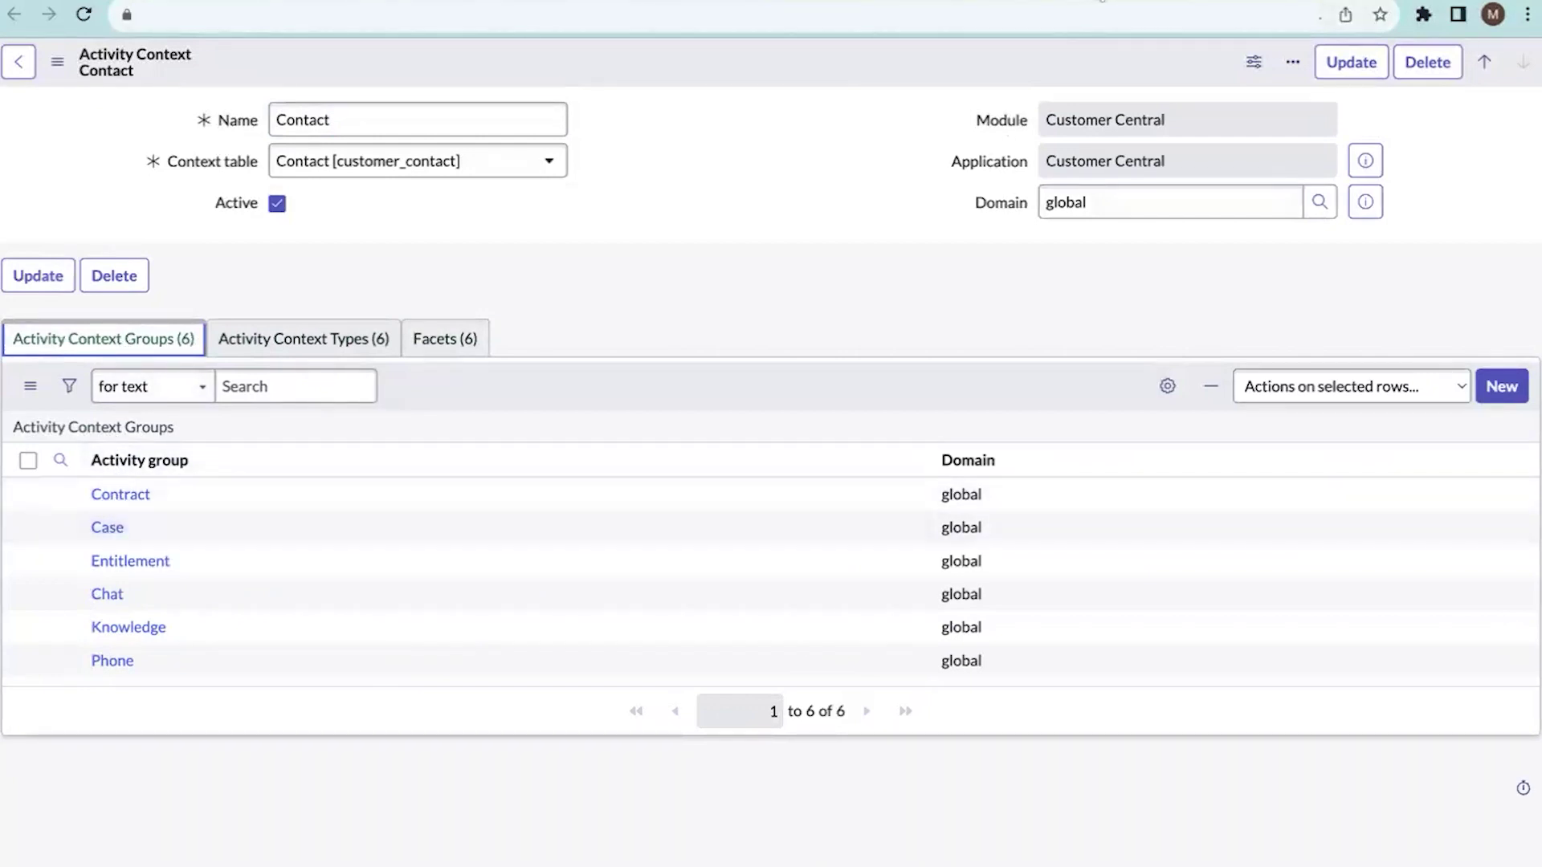
Search the application navigator for "workspace" and open the CSM/FSM Configurable Workspace.
left_click(83, 14)
left_click(241, 125)
type("workspace")
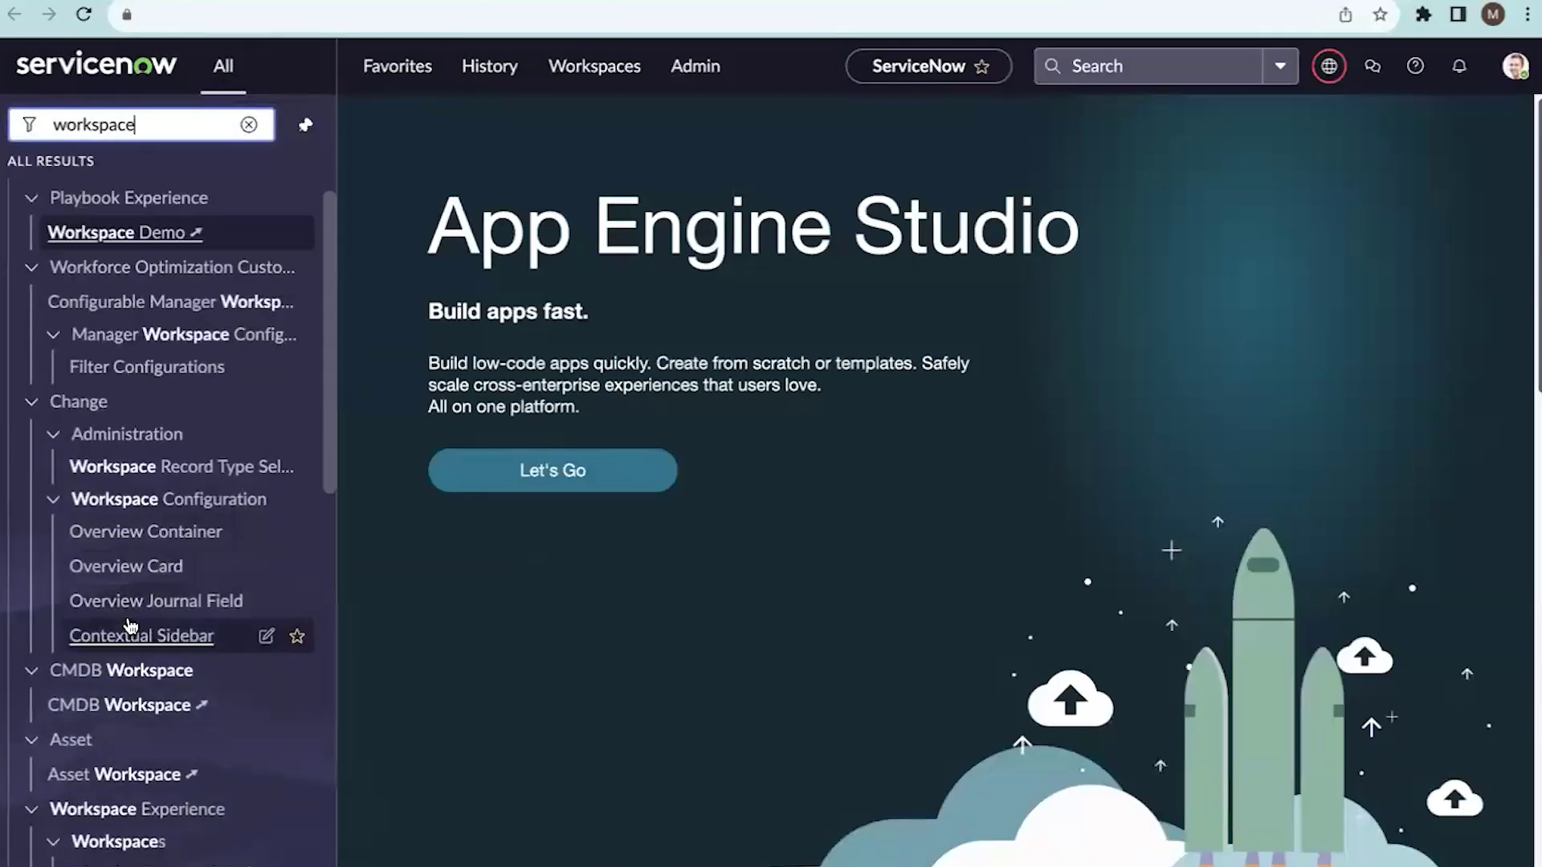
scroll(131, 626, "down", 4)
left_click(137, 567)
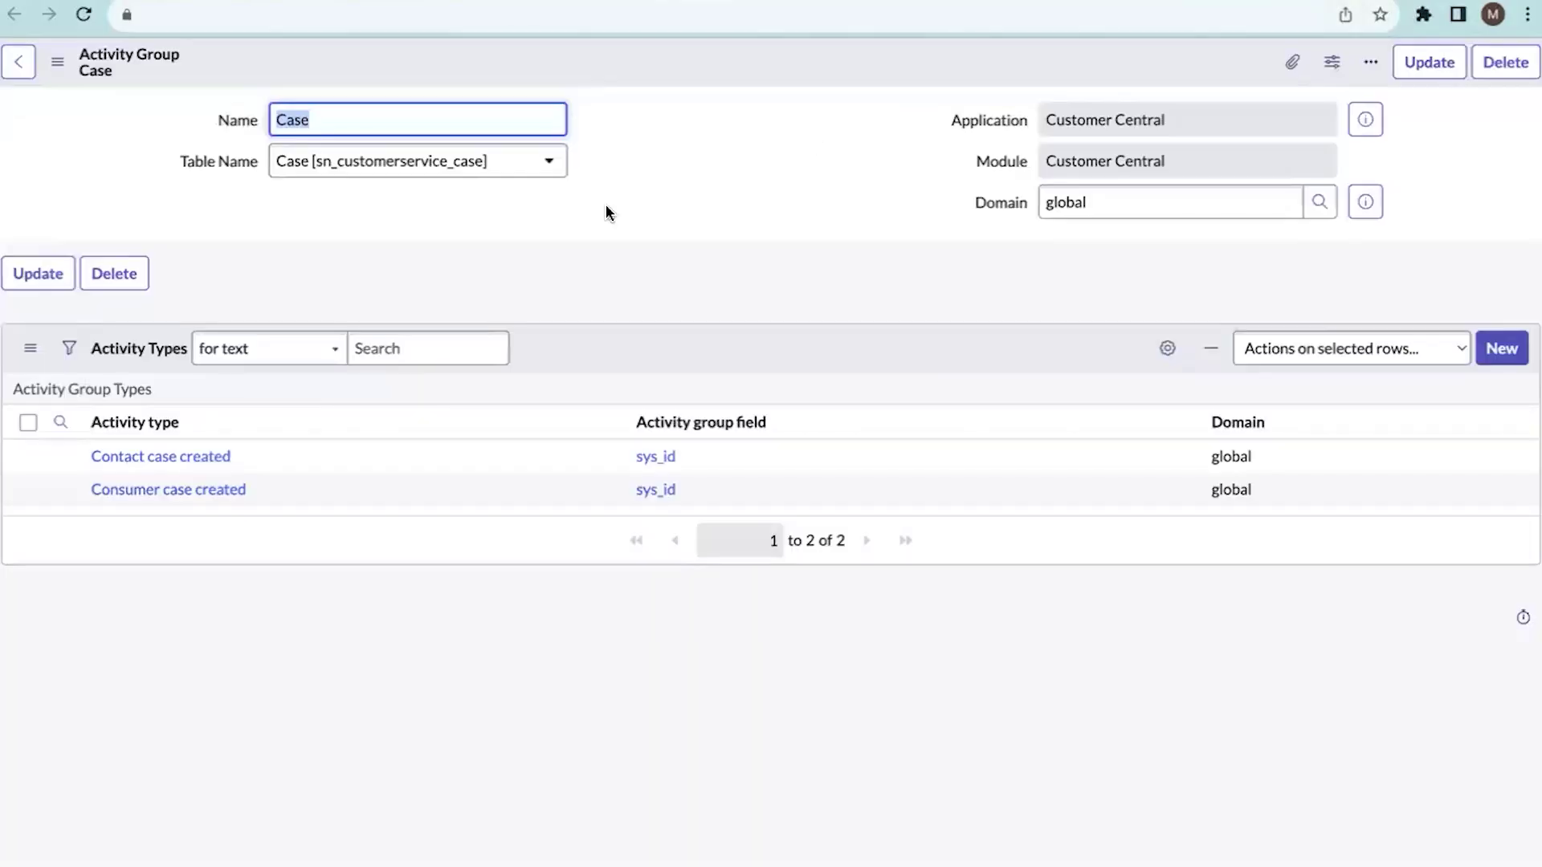
Review the Case activity group and the Contact case created activity type from the Contact activity context.
left_click(327, 120)
key("Return")
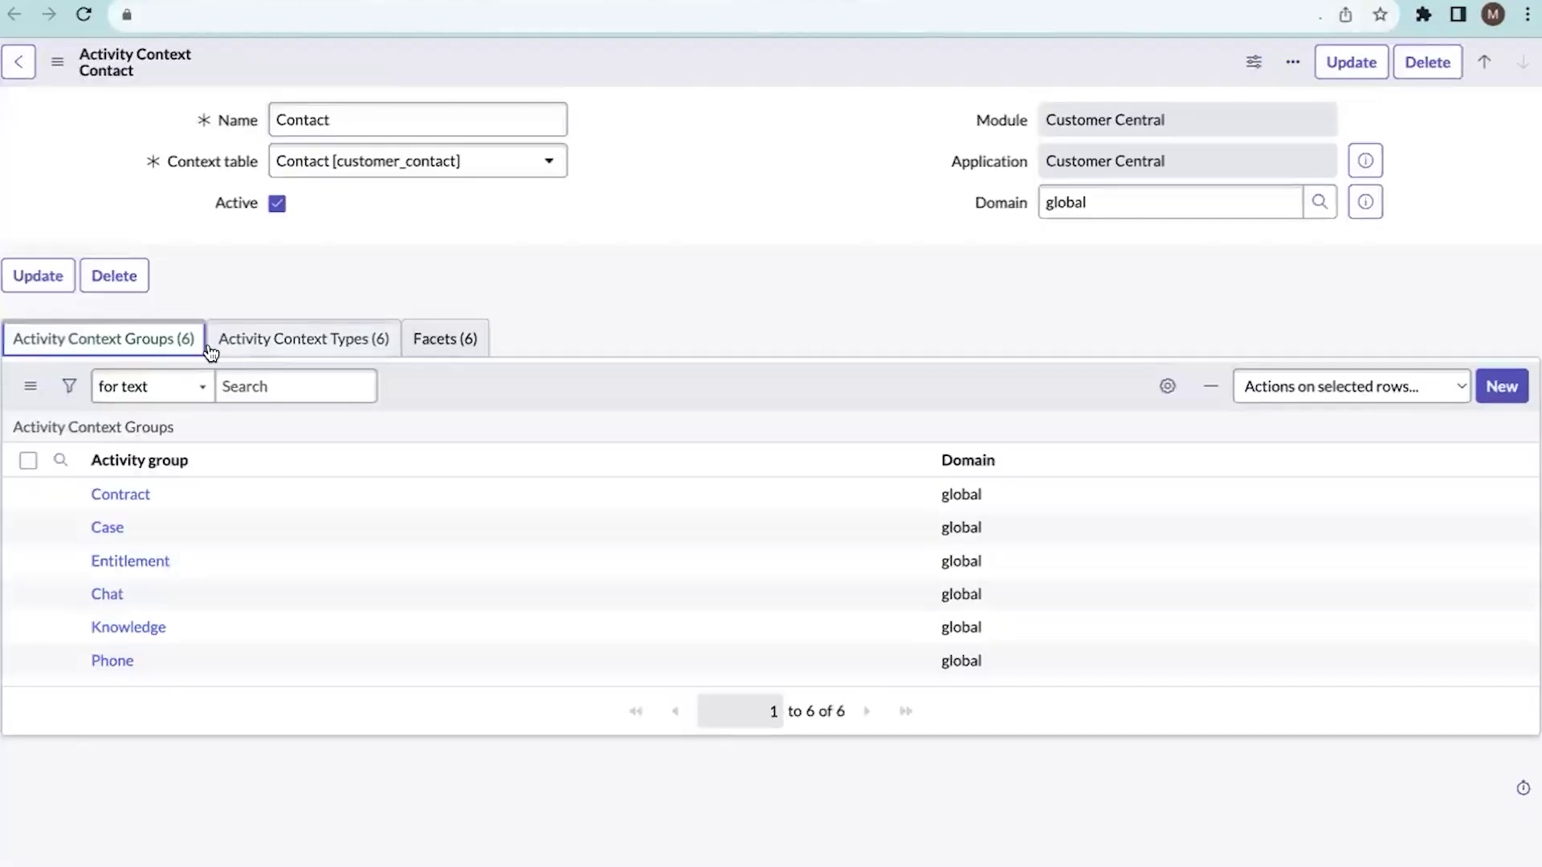
left_click(332, 346)
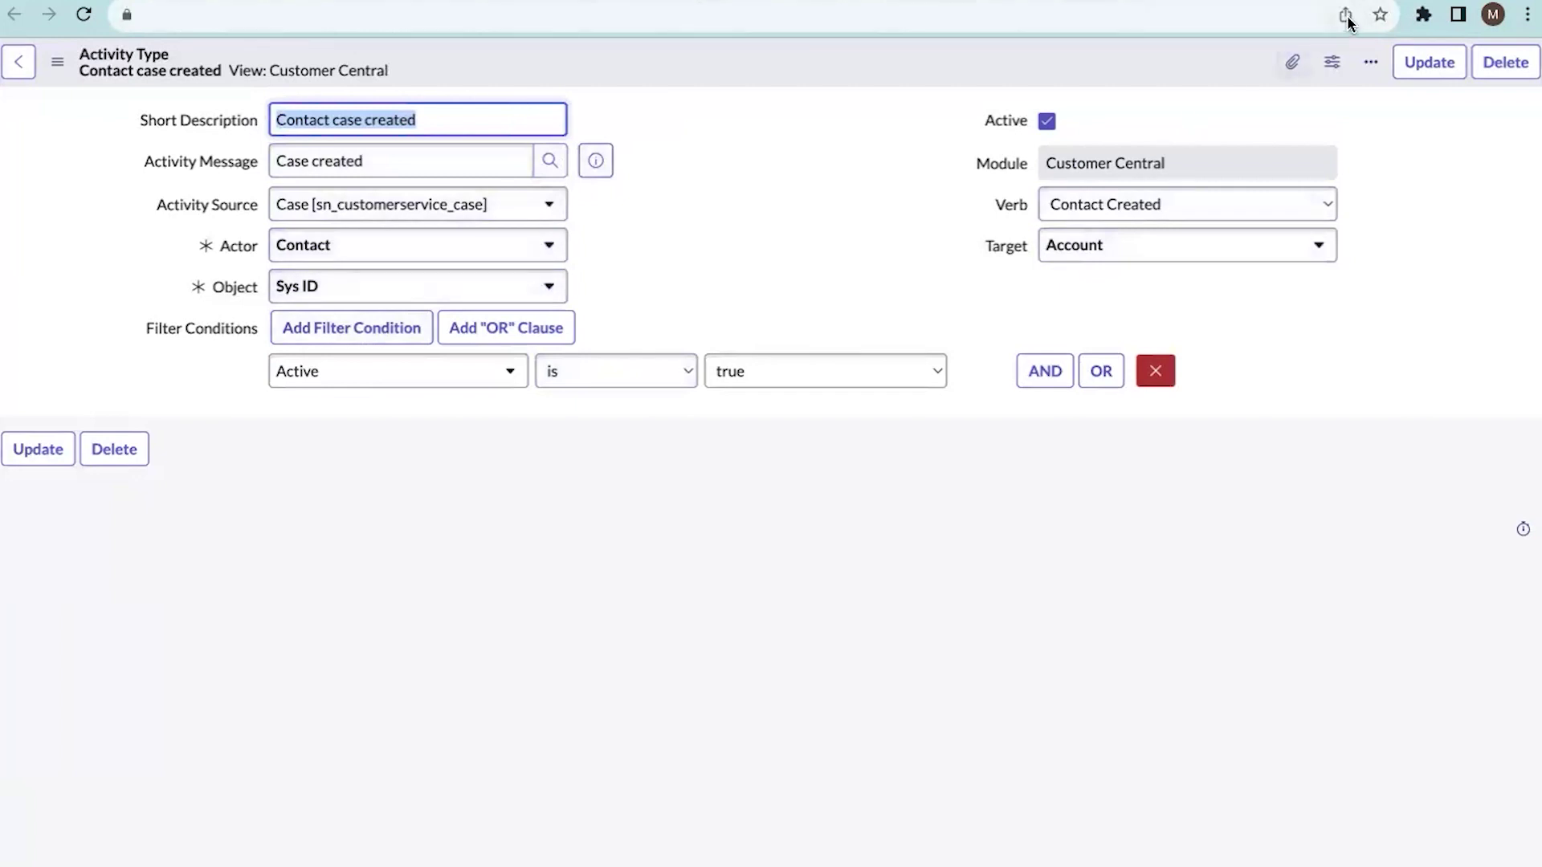
left_click(1429, 61)
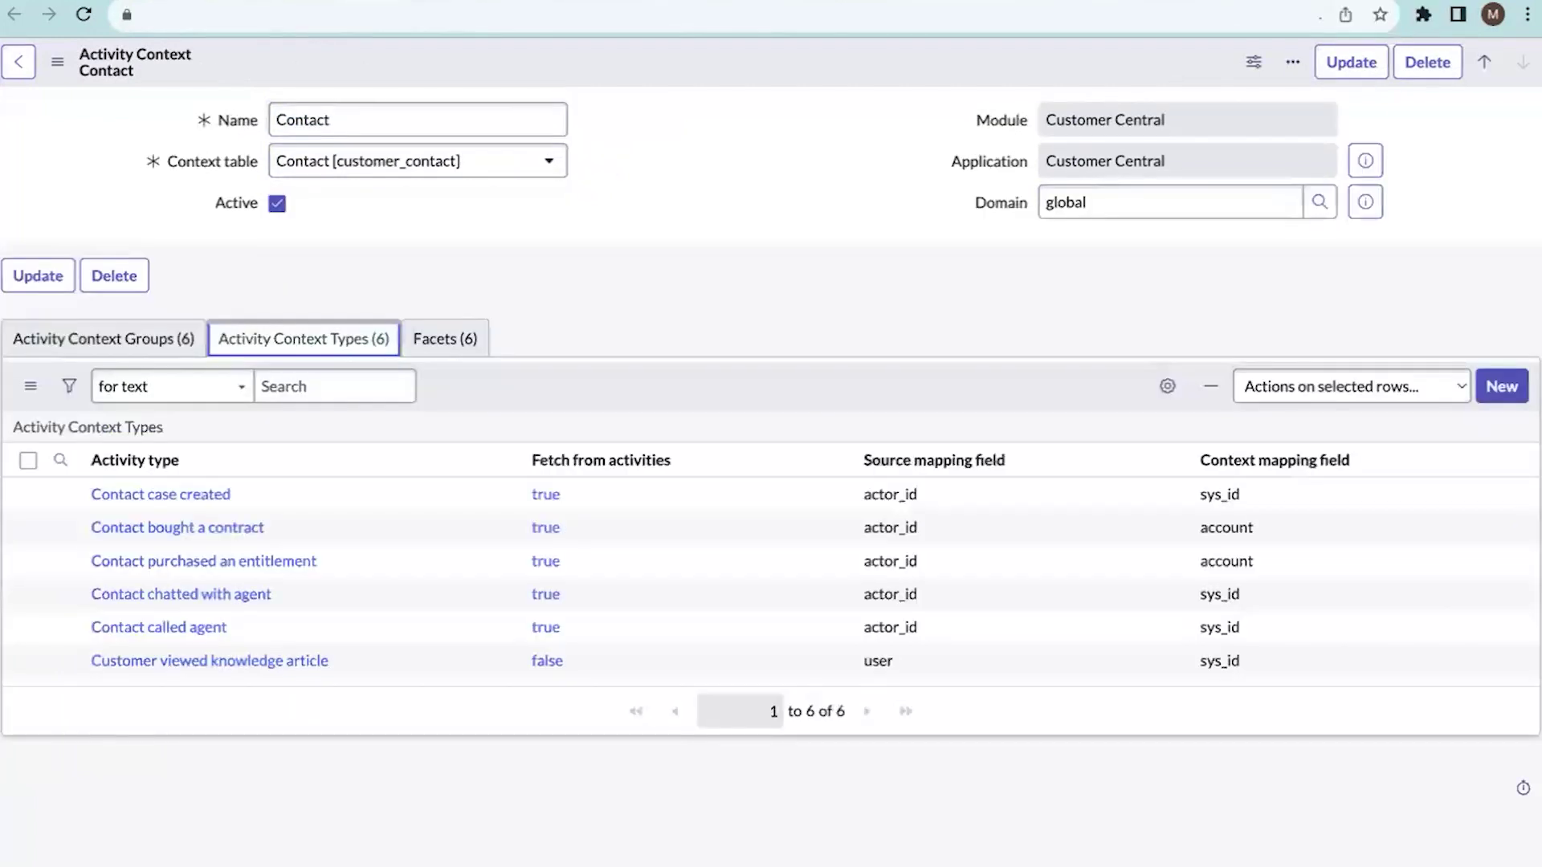
left_click(1351, 62)
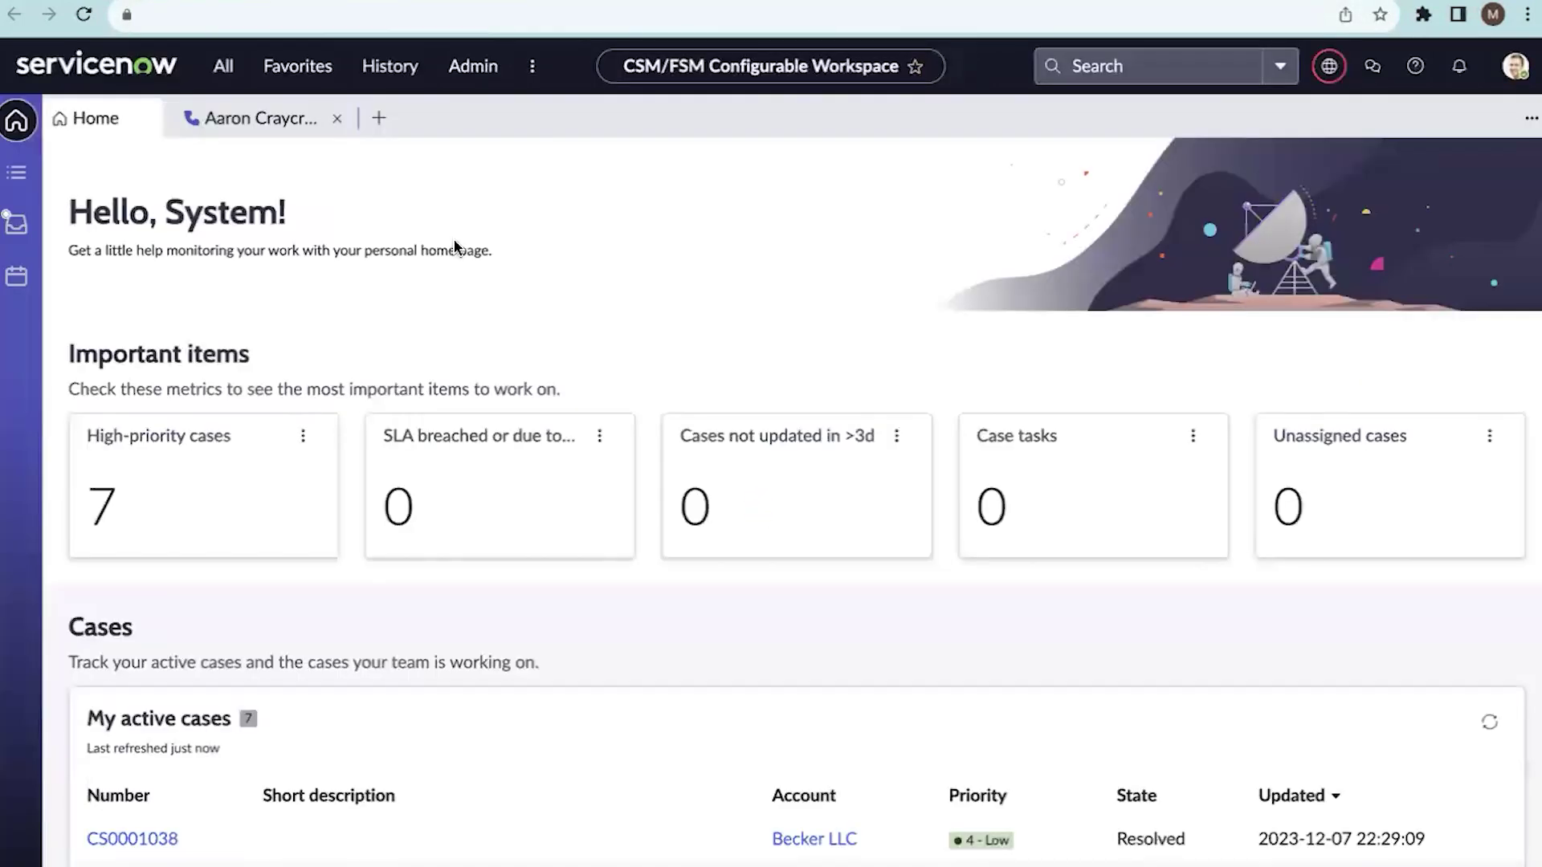
Open the contact's phone interaction in the workspace and view its Customer Information cards.
left_click(255, 119)
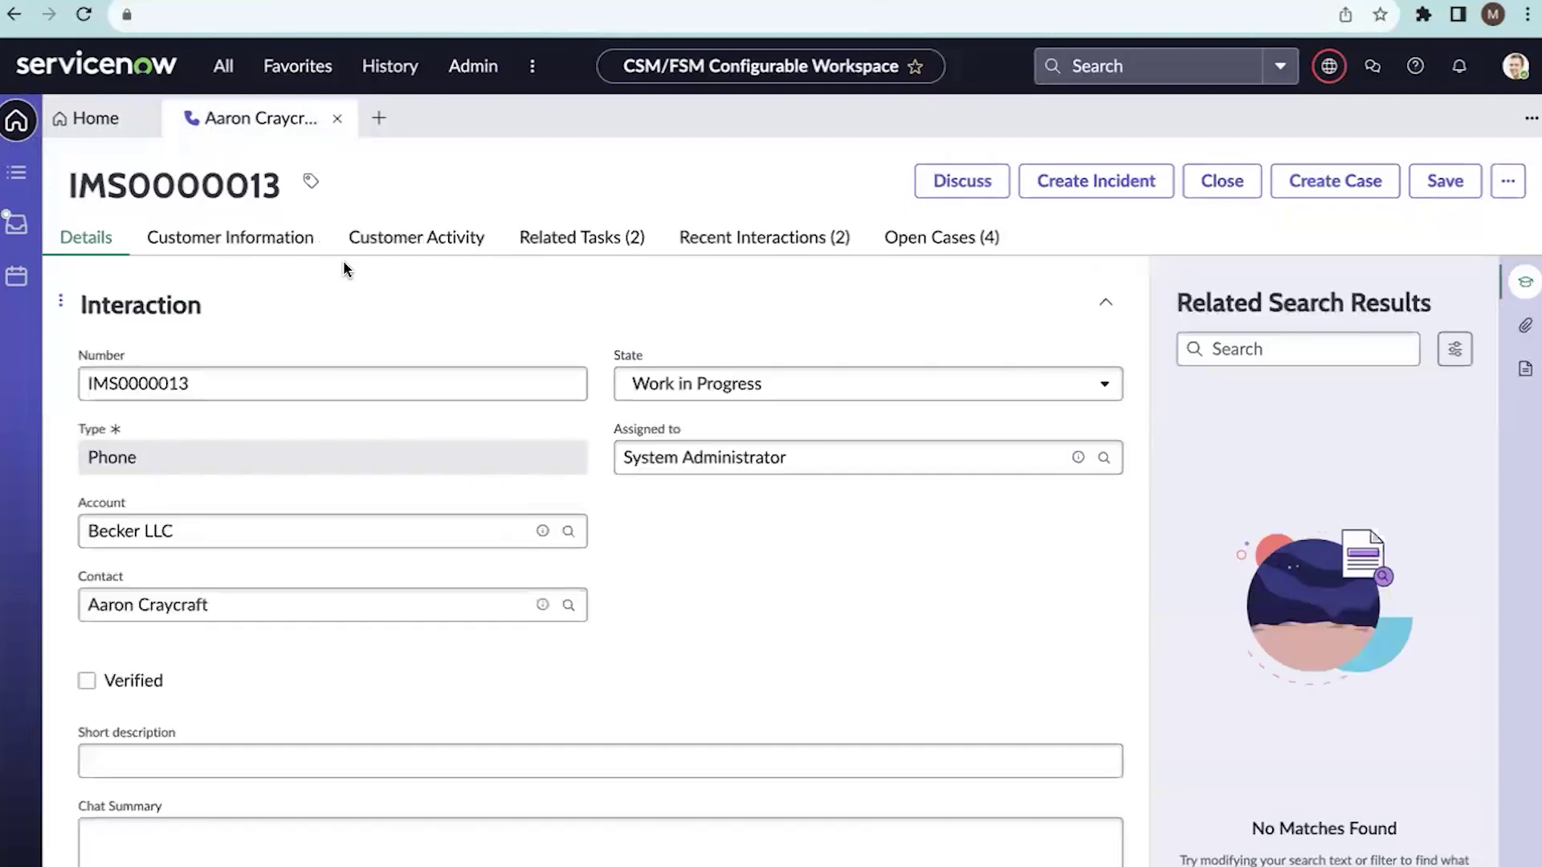
left_click(257, 241)
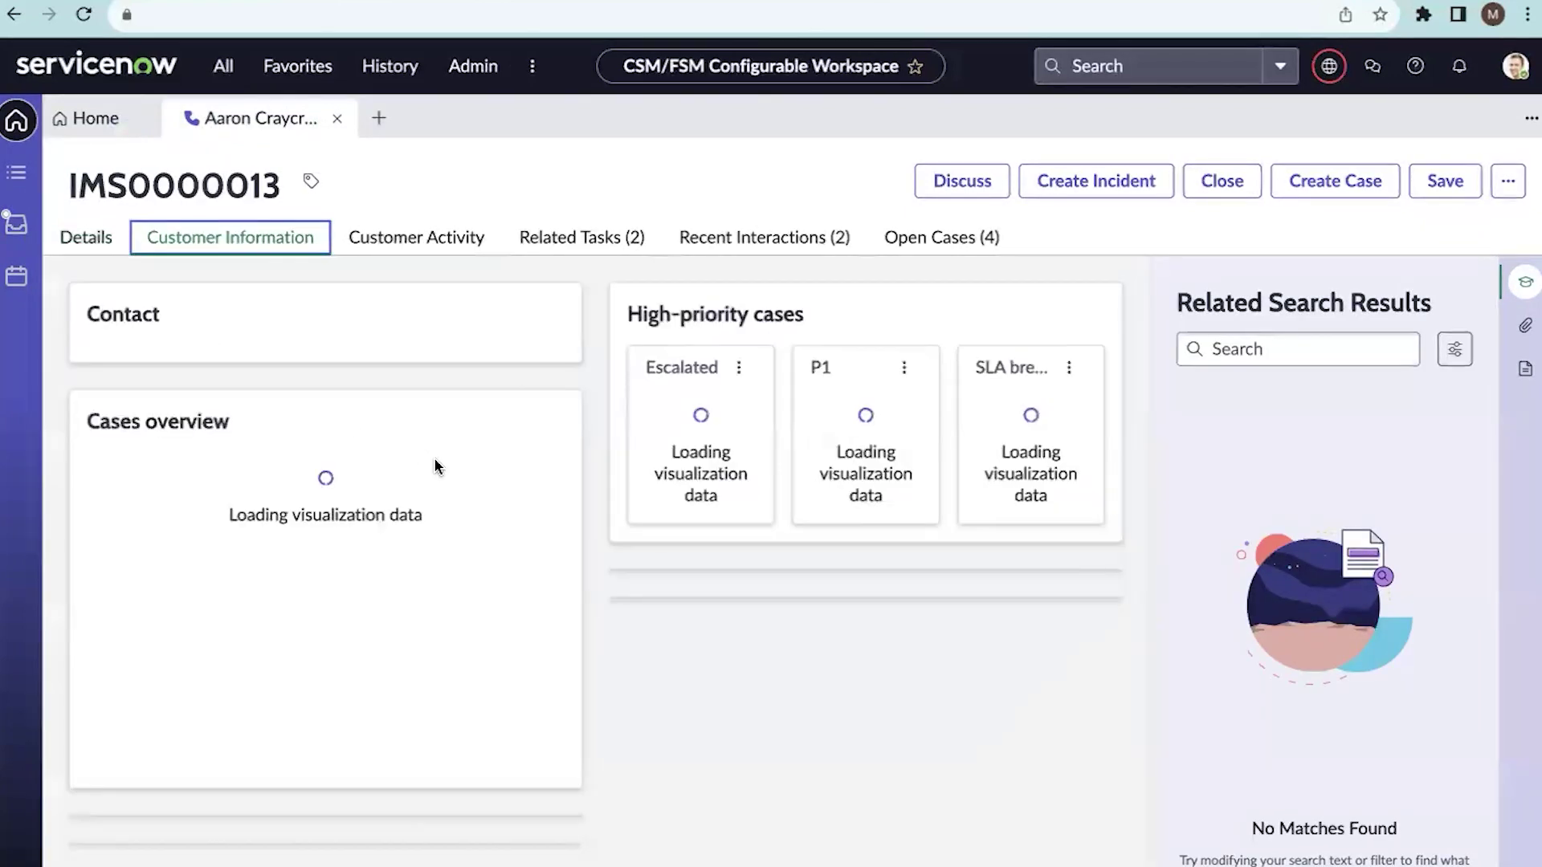
scroll(749, 531, "down", 3)
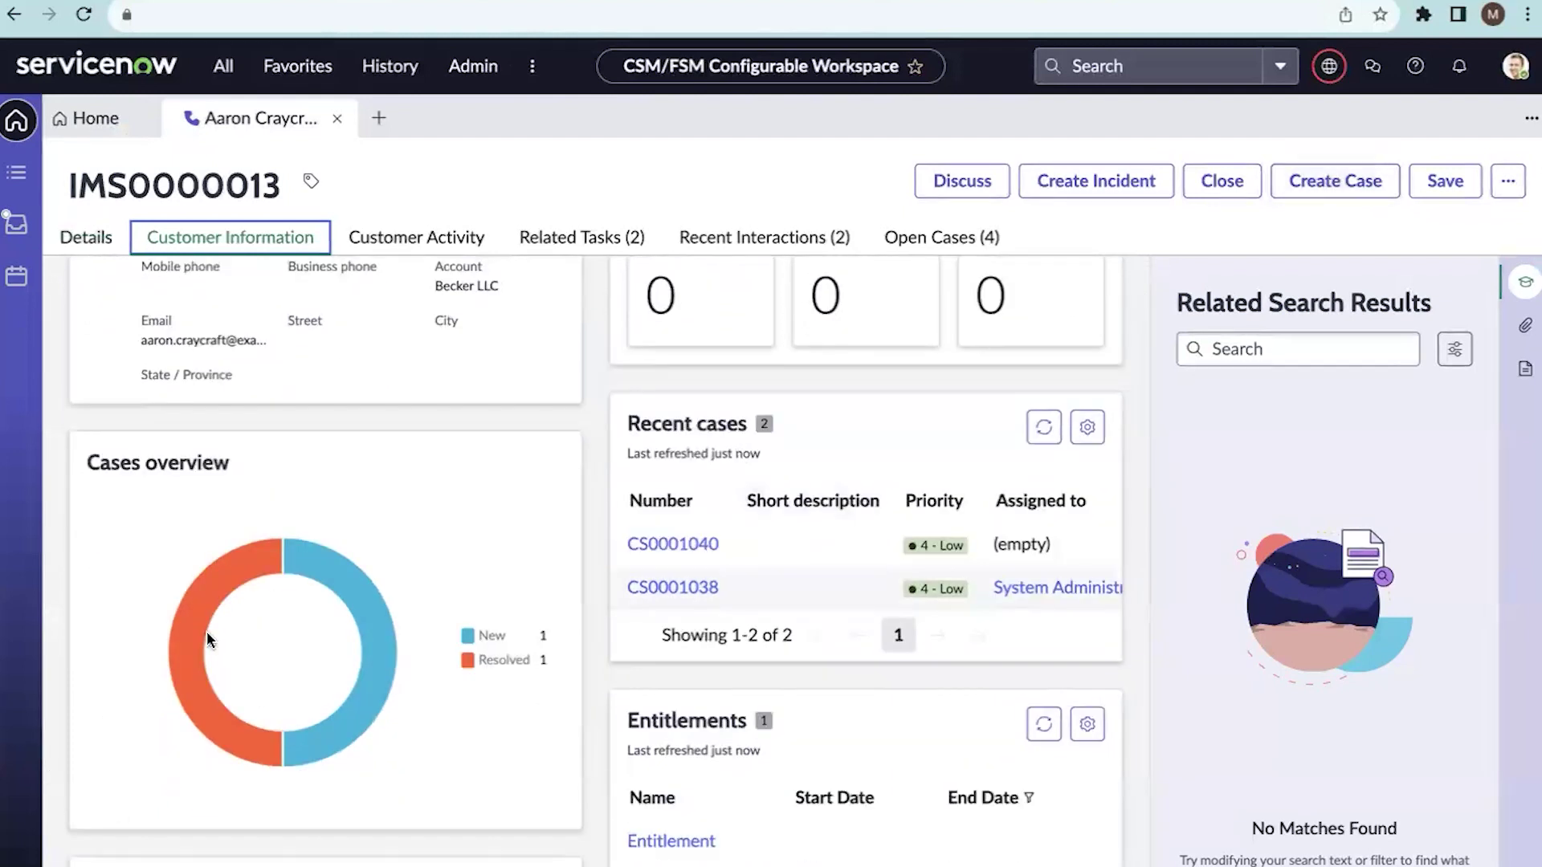
Start a new case from the interaction and check its prefilled contact and account.
left_click(1310, 183)
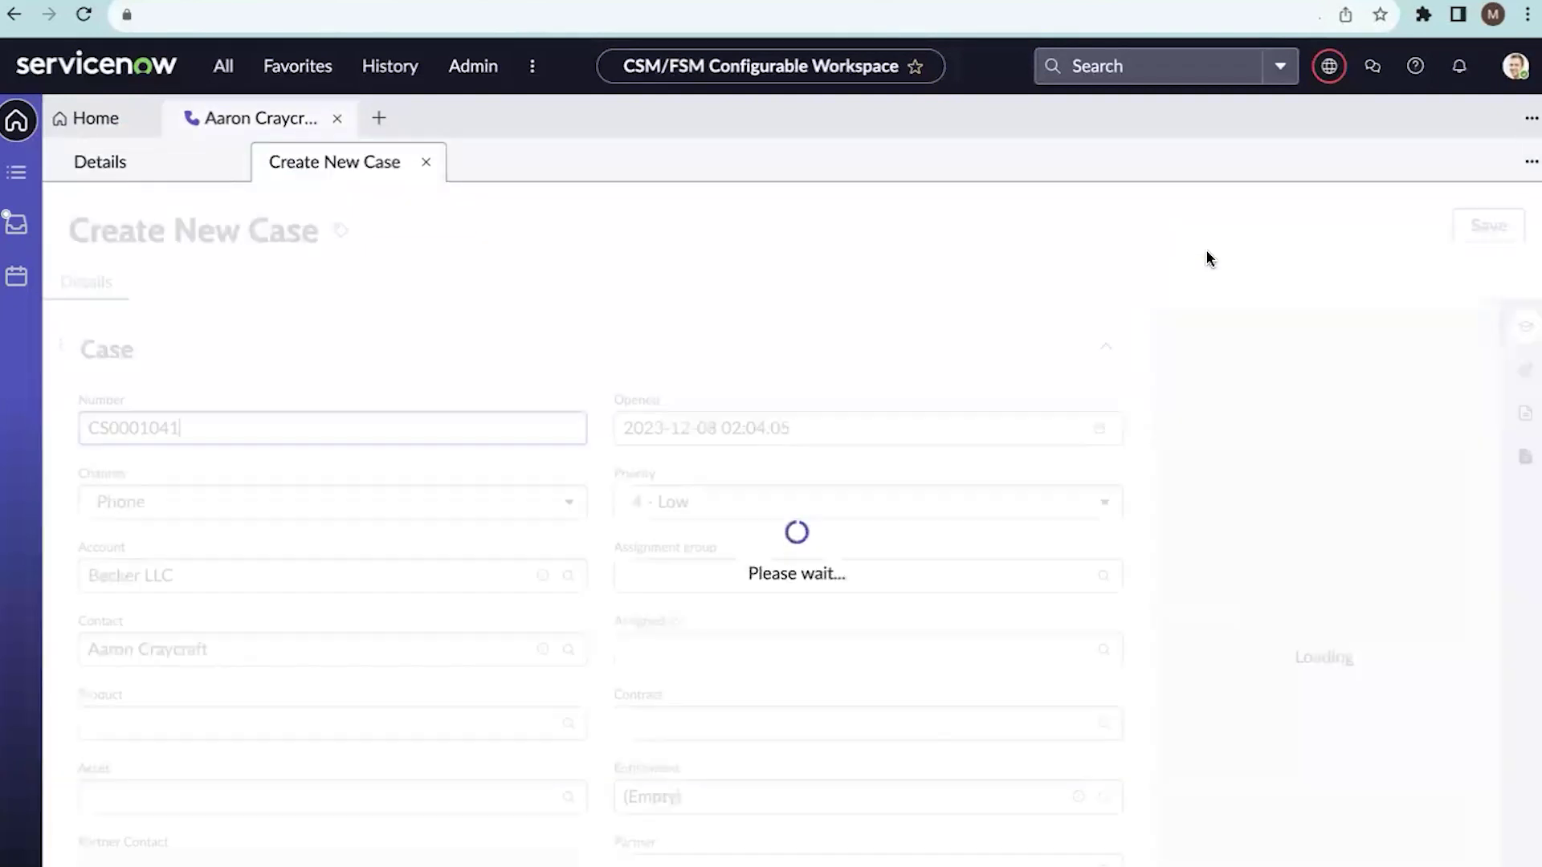
left_click(229, 648)
double_click(232, 647)
left_click_drag(129, 633, 79, 640)
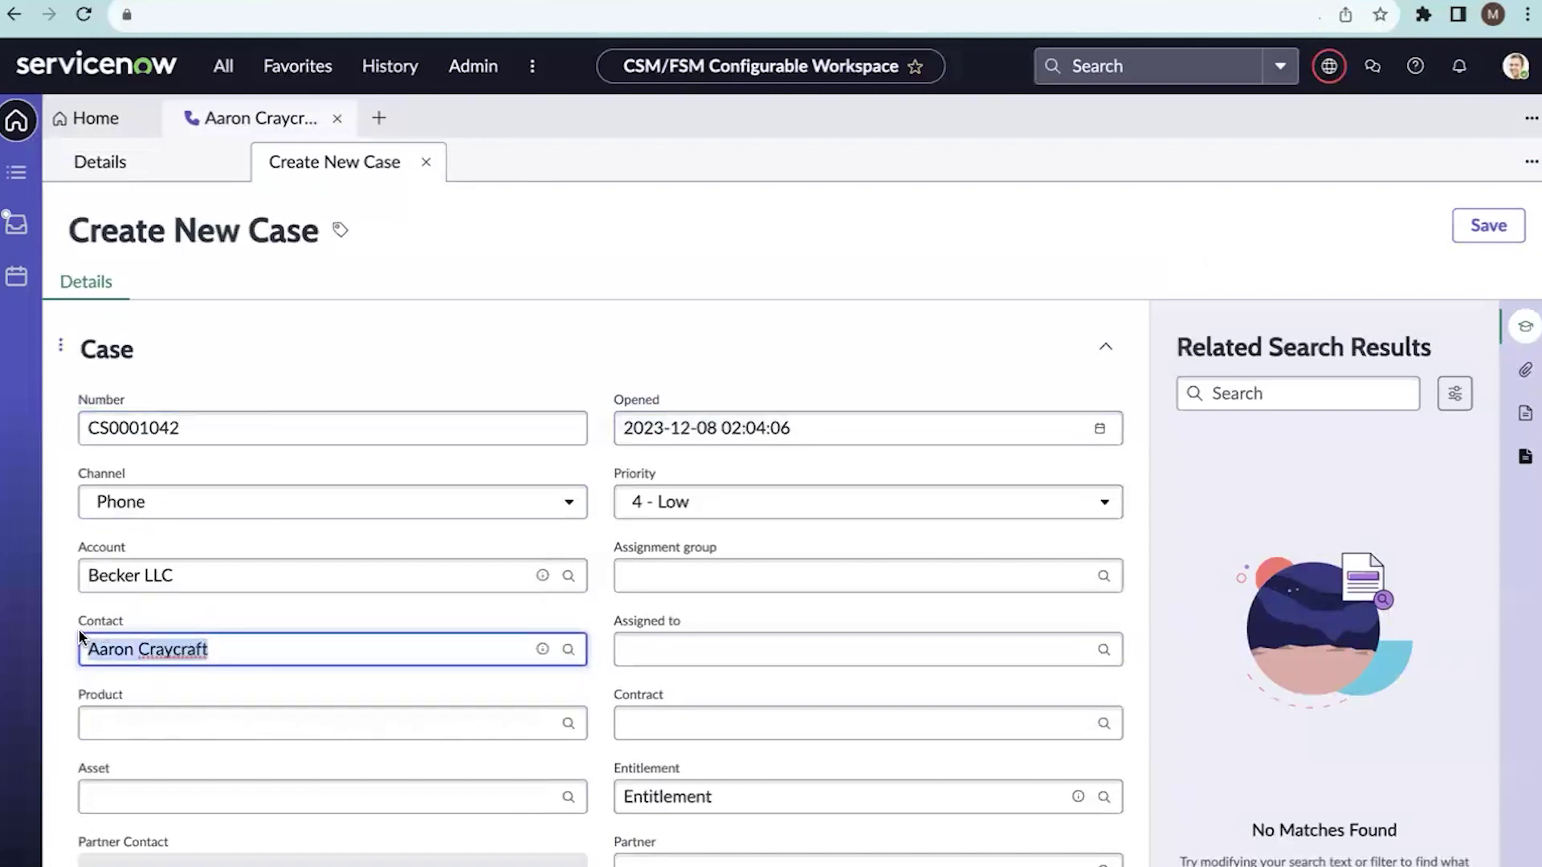
left_click(235, 578)
left_click_drag(236, 578, 84, 572)
scroll(334, 364, "down", 1)
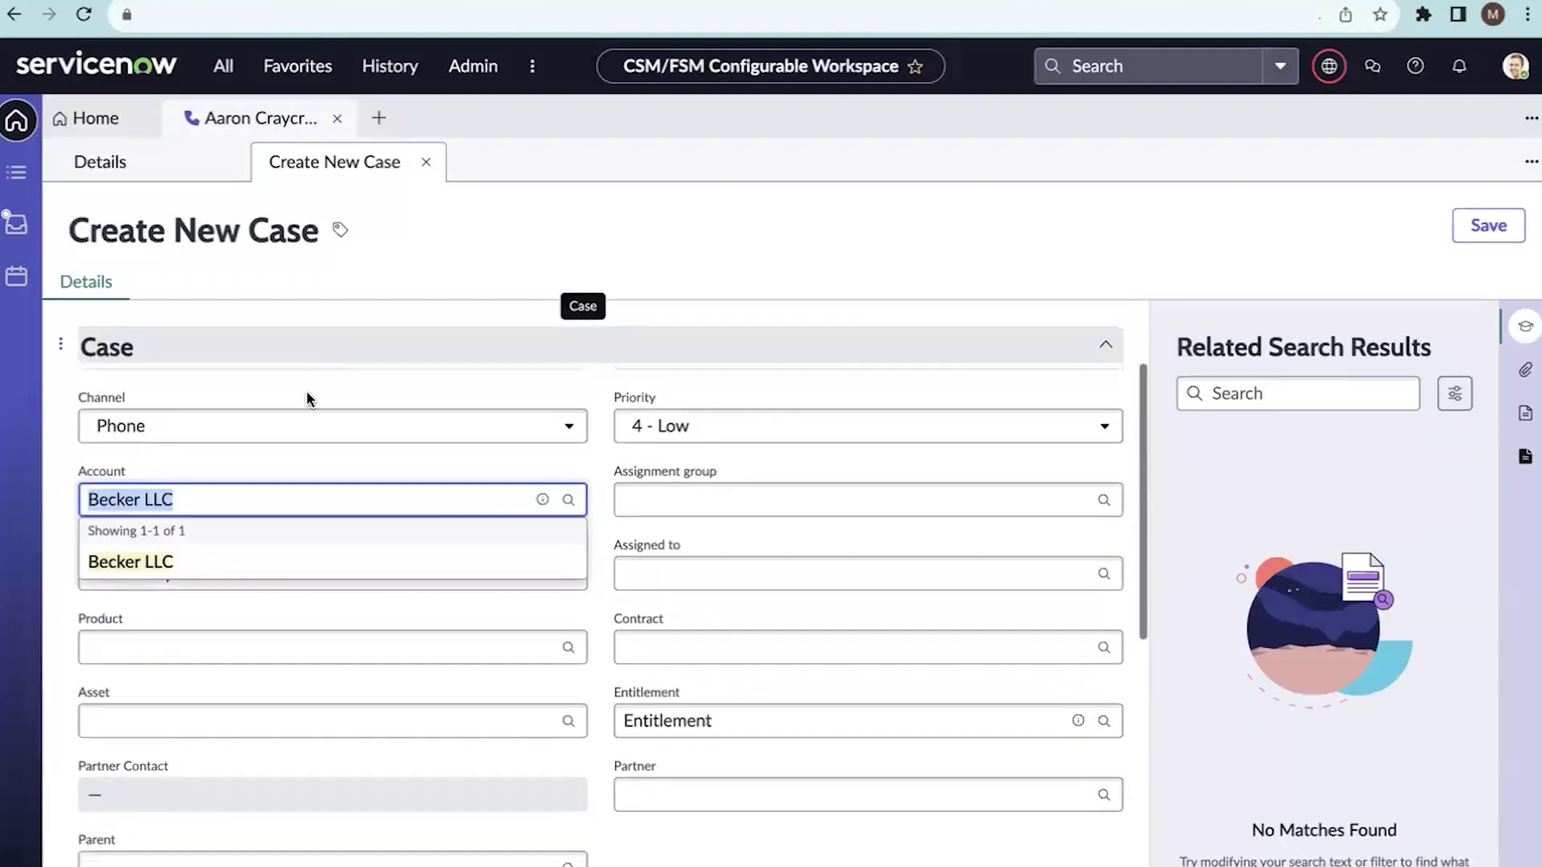
Set the new case's short description to "test" and save the case.
scroll(148, 692, "down", 3)
left_click(125, 716)
type("test")
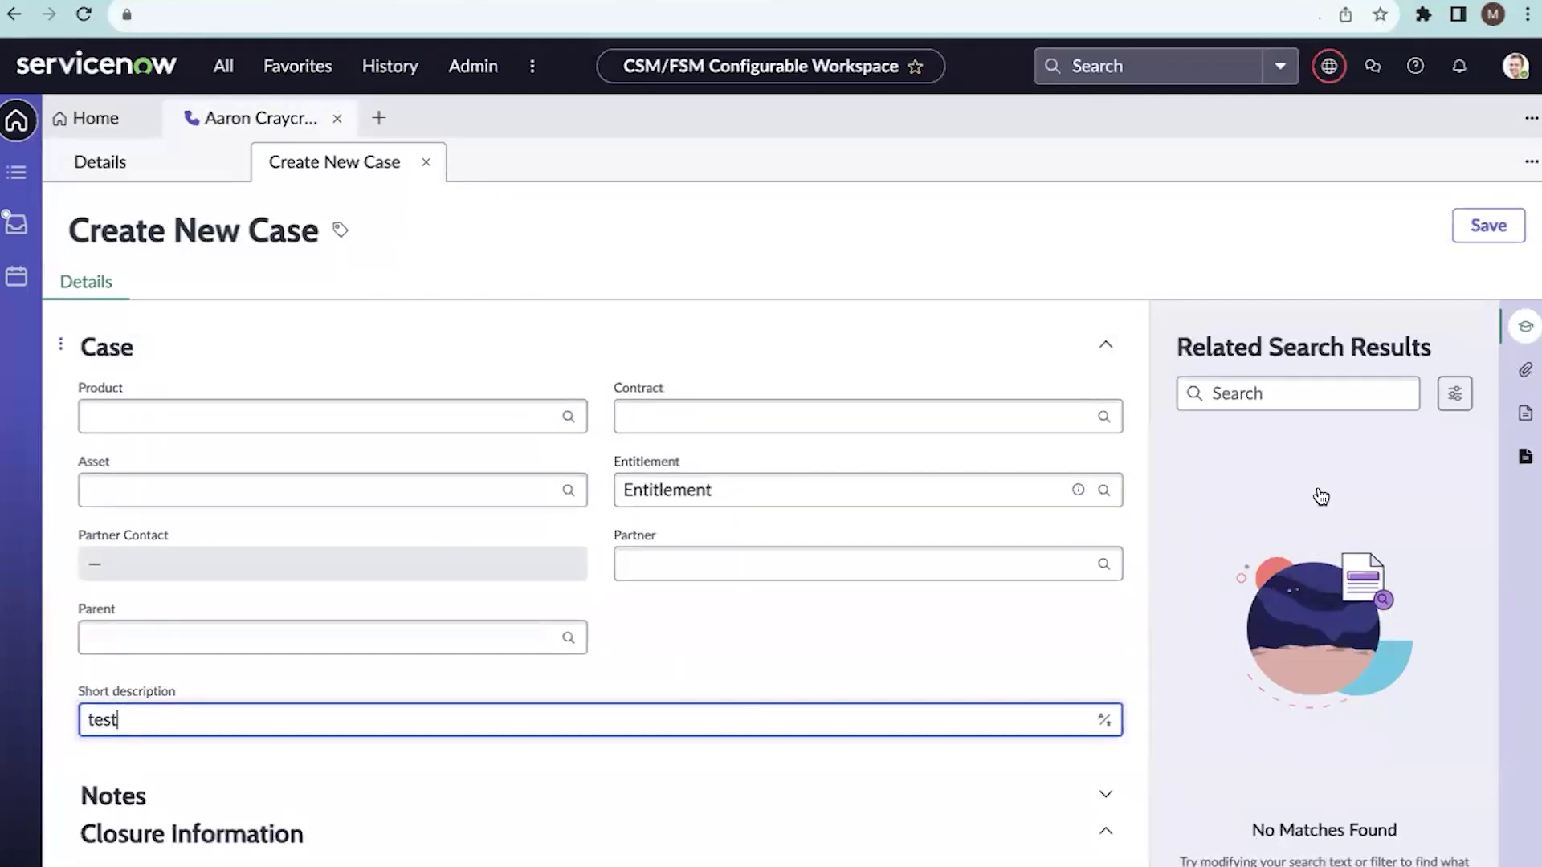
left_click(1486, 228)
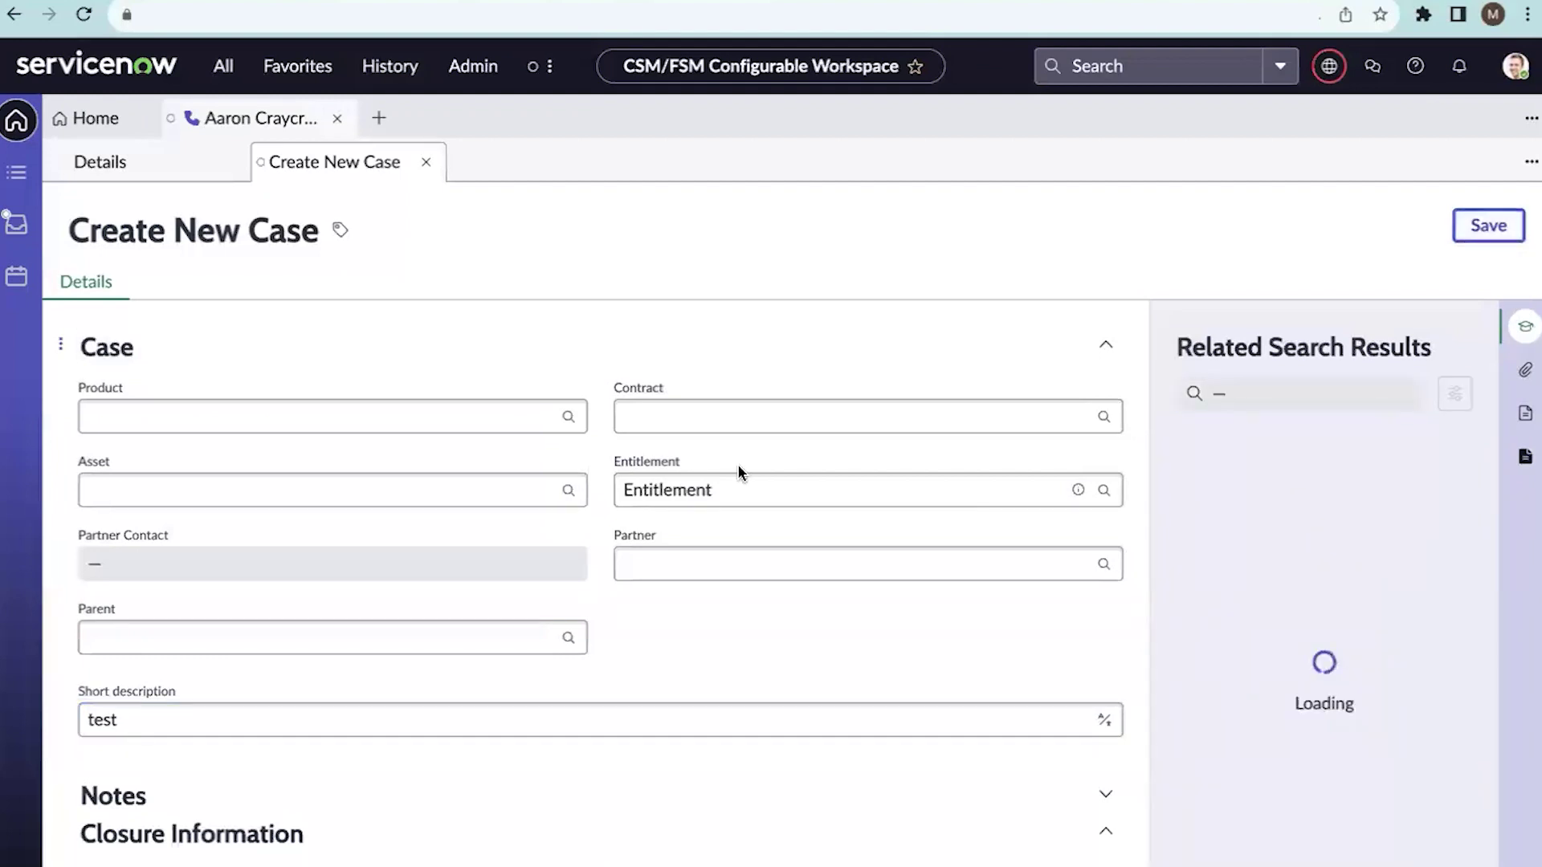
Return to the interaction, reload the workspace and show its Customer Information view with the refreshed case data.
left_click(184, 169)
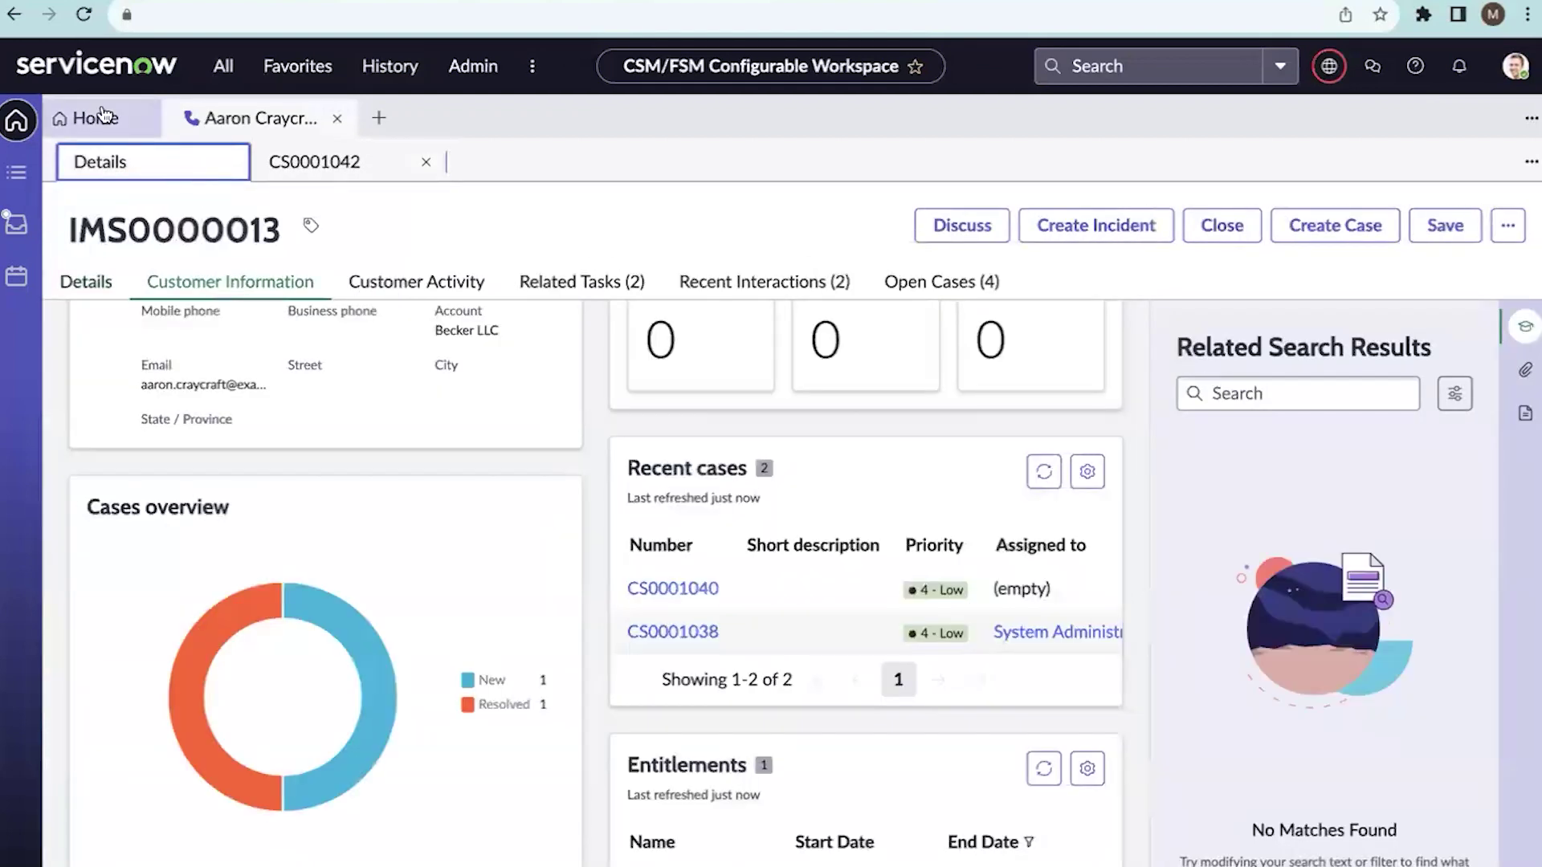
left_click(84, 14)
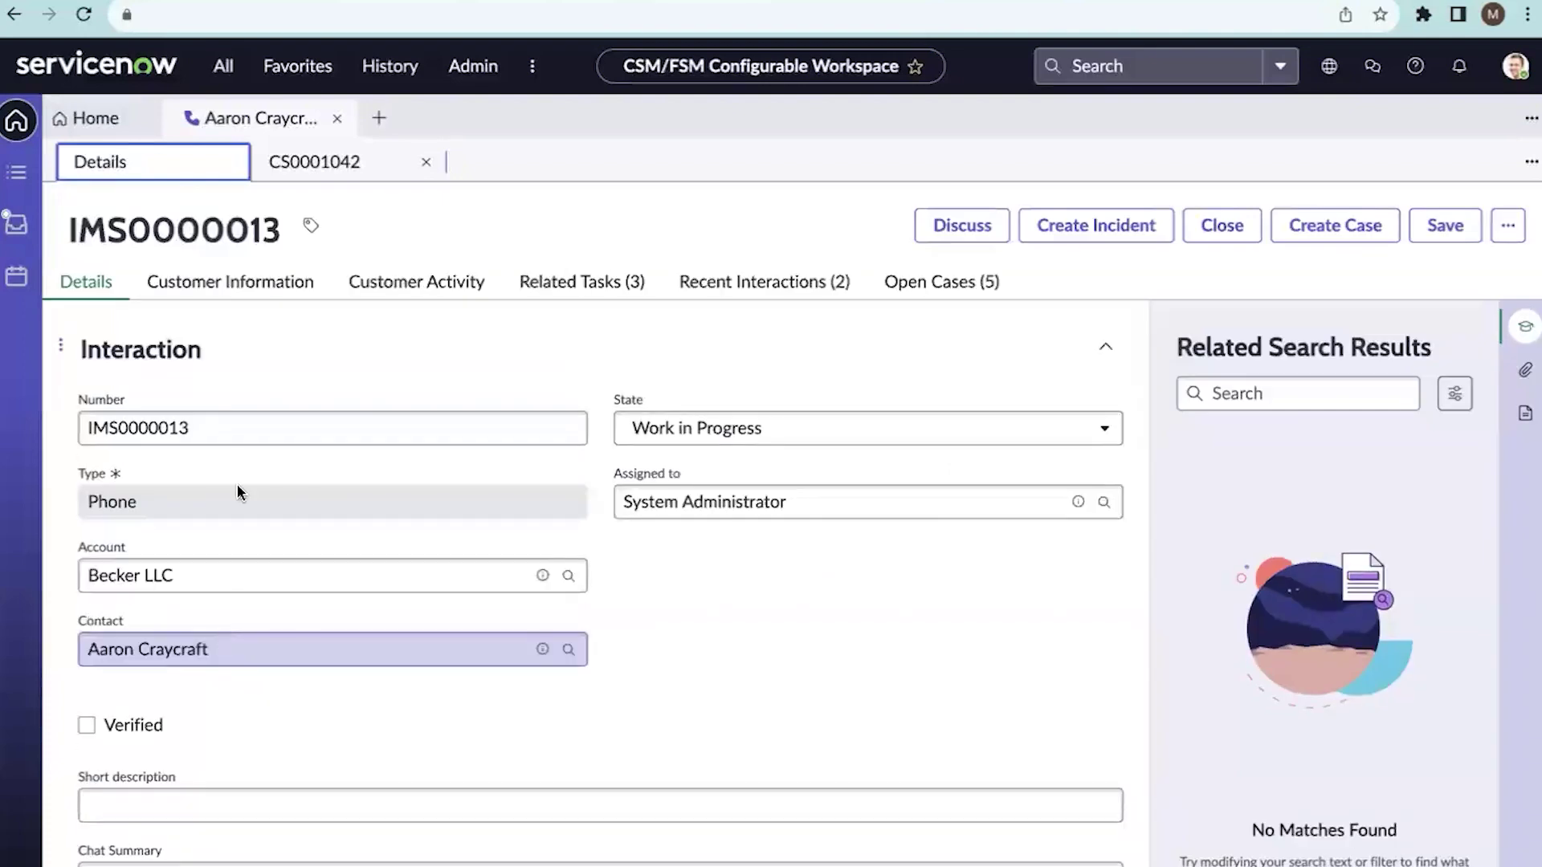
left_click(232, 295)
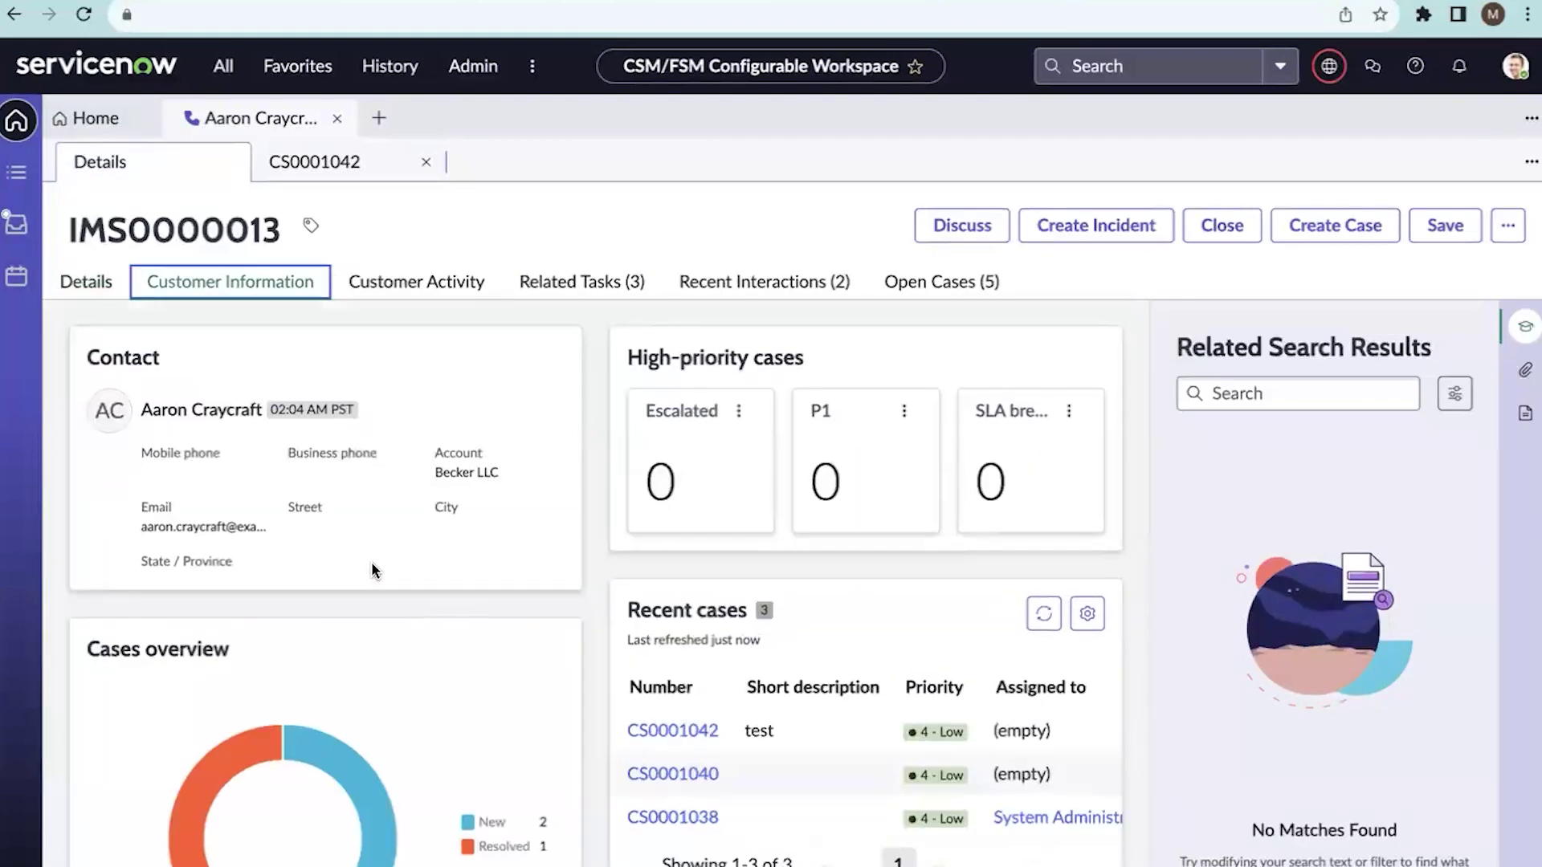
Review the contact, cases overview, recent cases and entitlements cards against the interaction's account and contact.
scroll(371, 562, "down", 2)
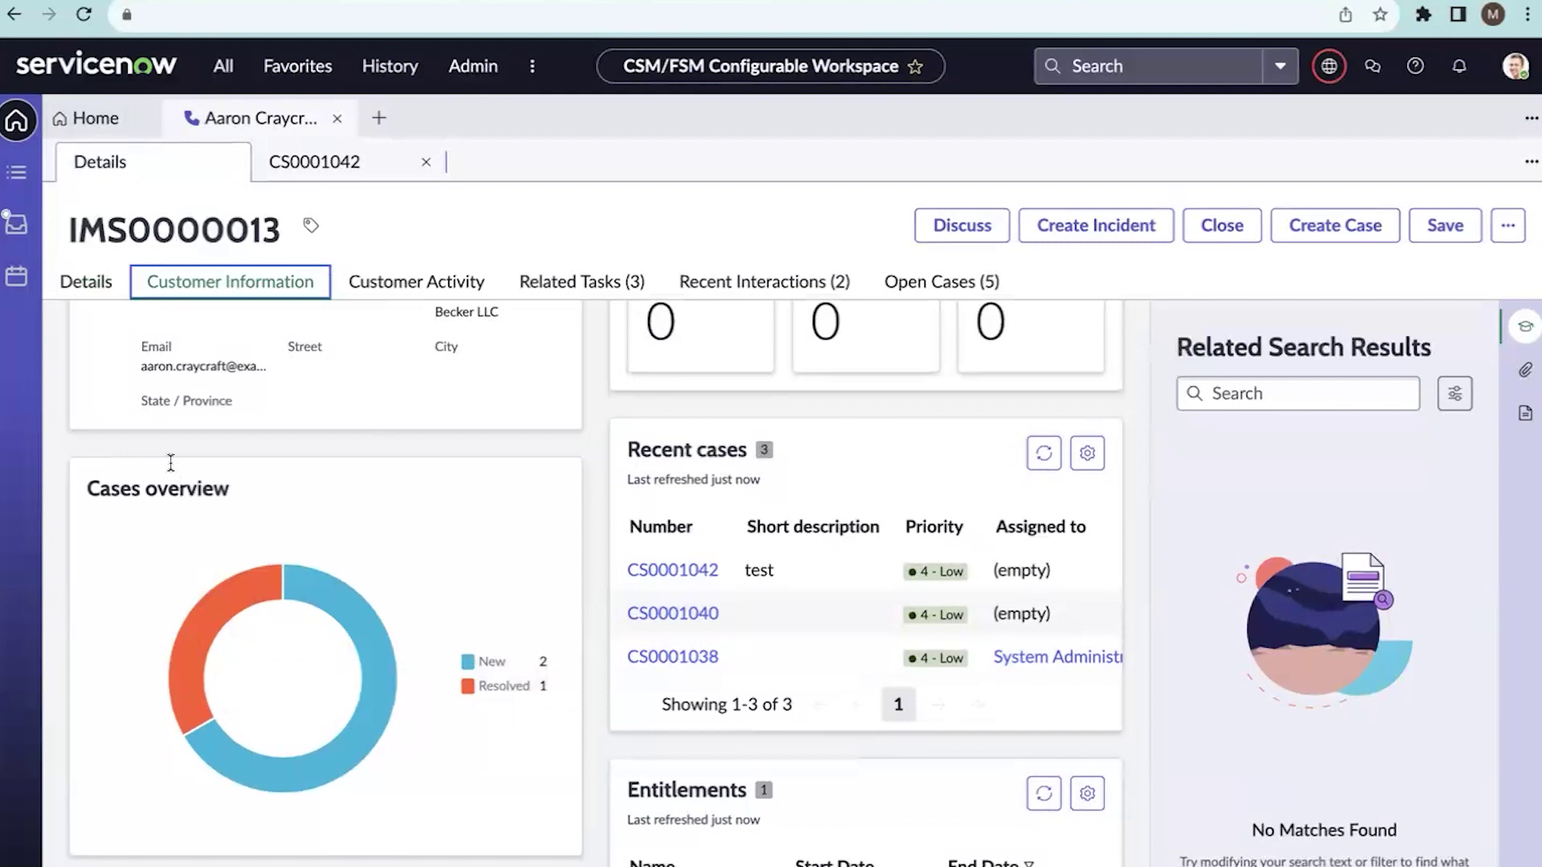
scroll(160, 616, "up", 1)
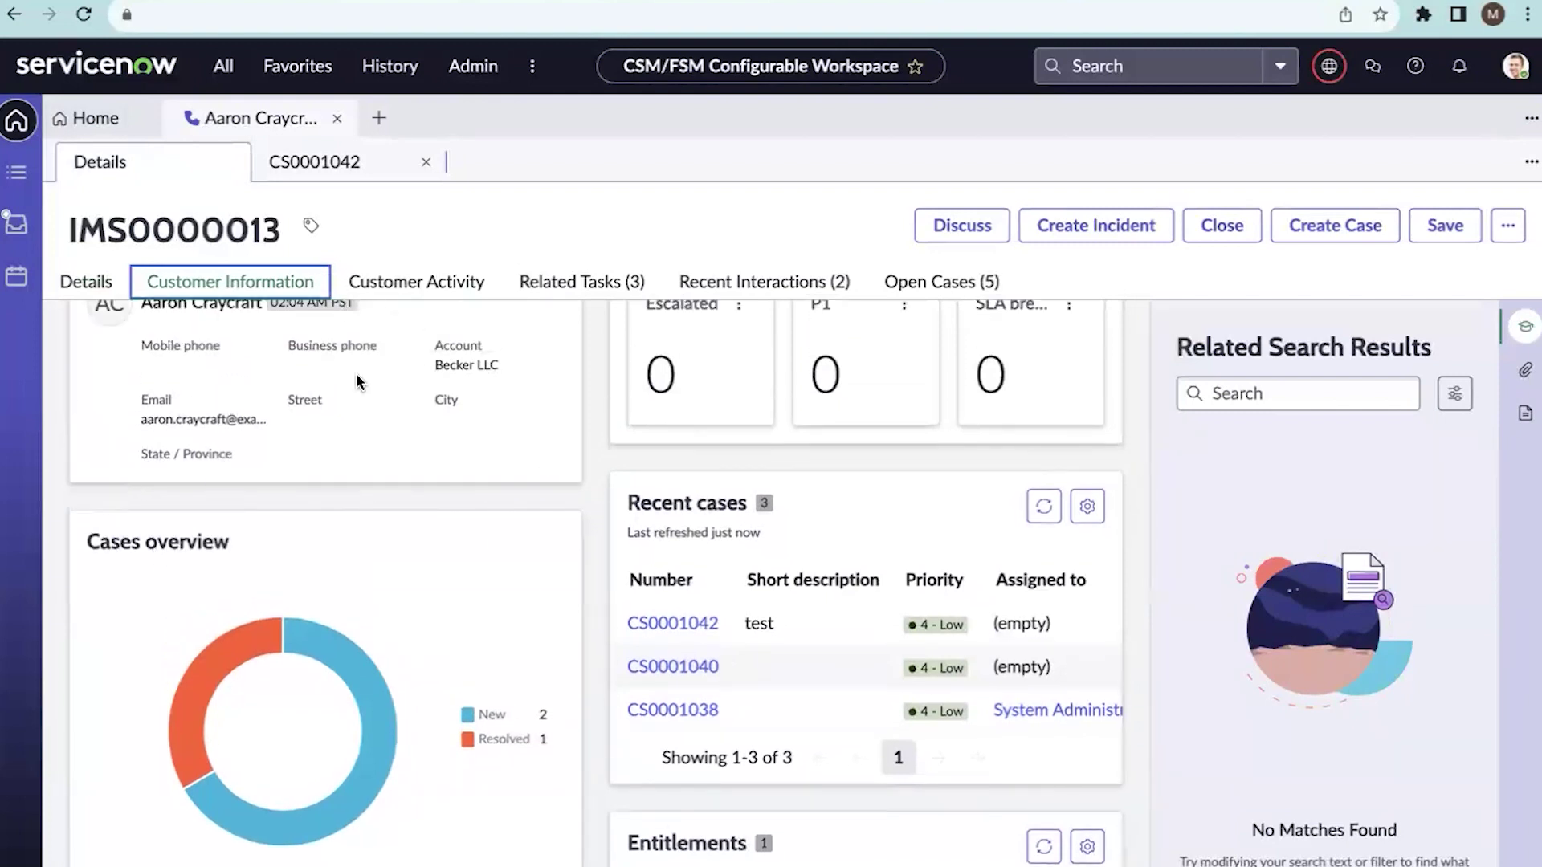
scroll(502, 538, "down", 2)
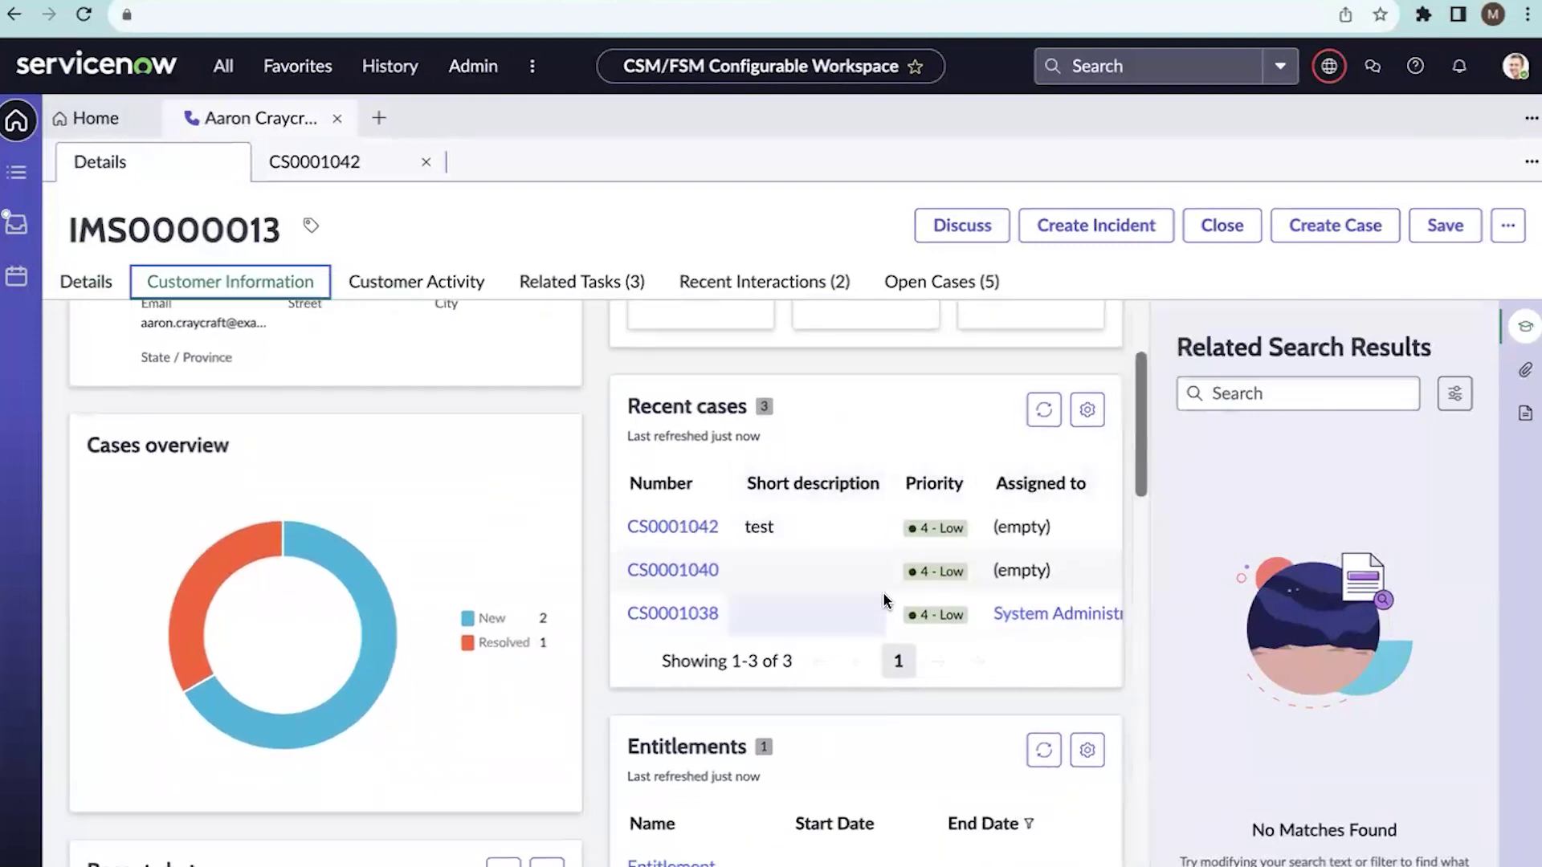
scroll(972, 572, "down", 1)
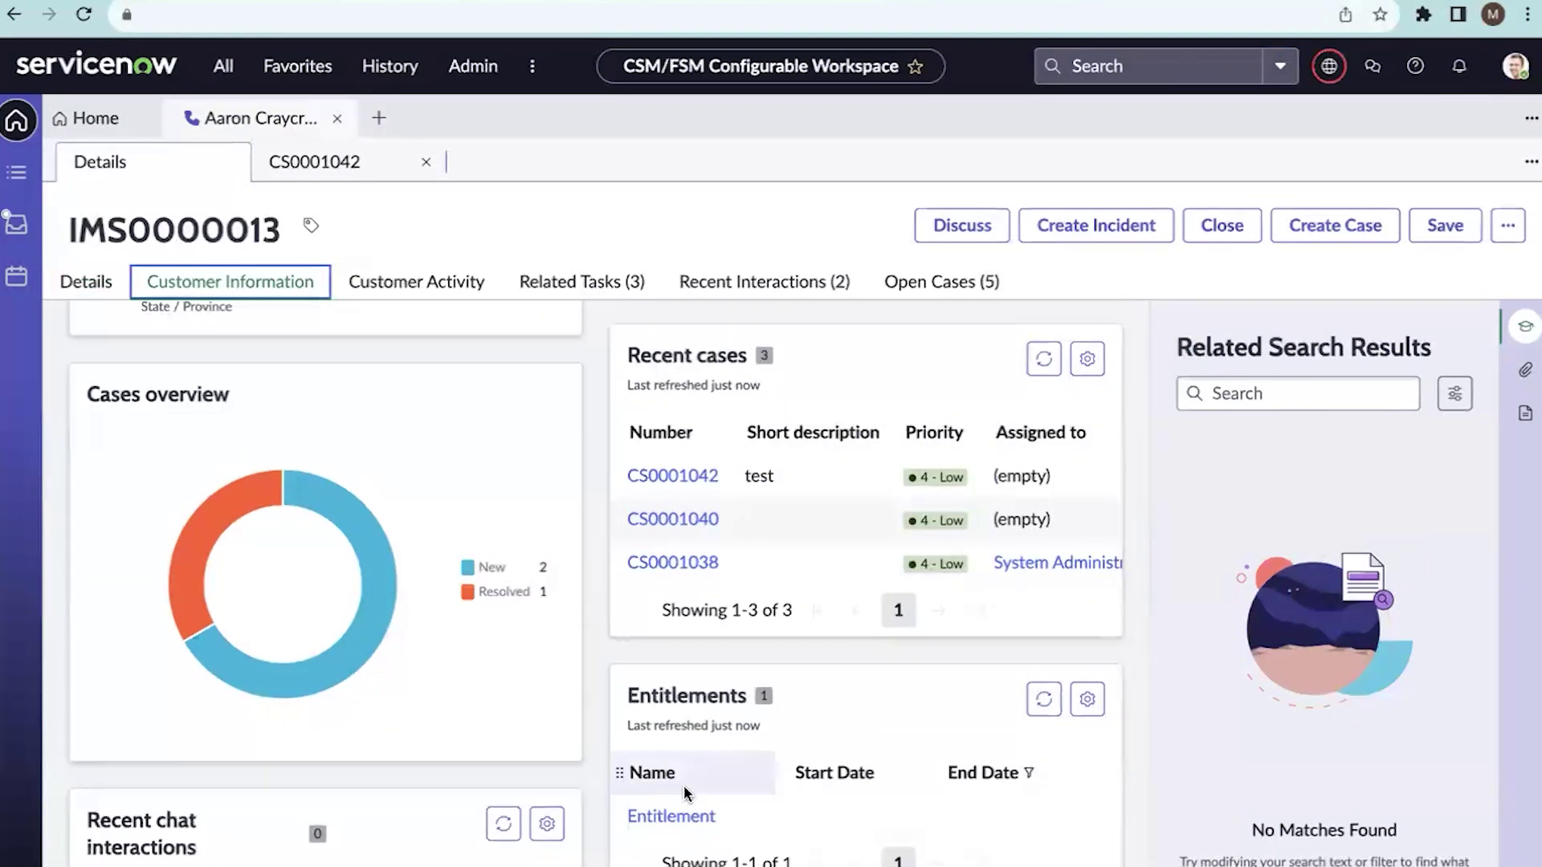
left_click(82, 286)
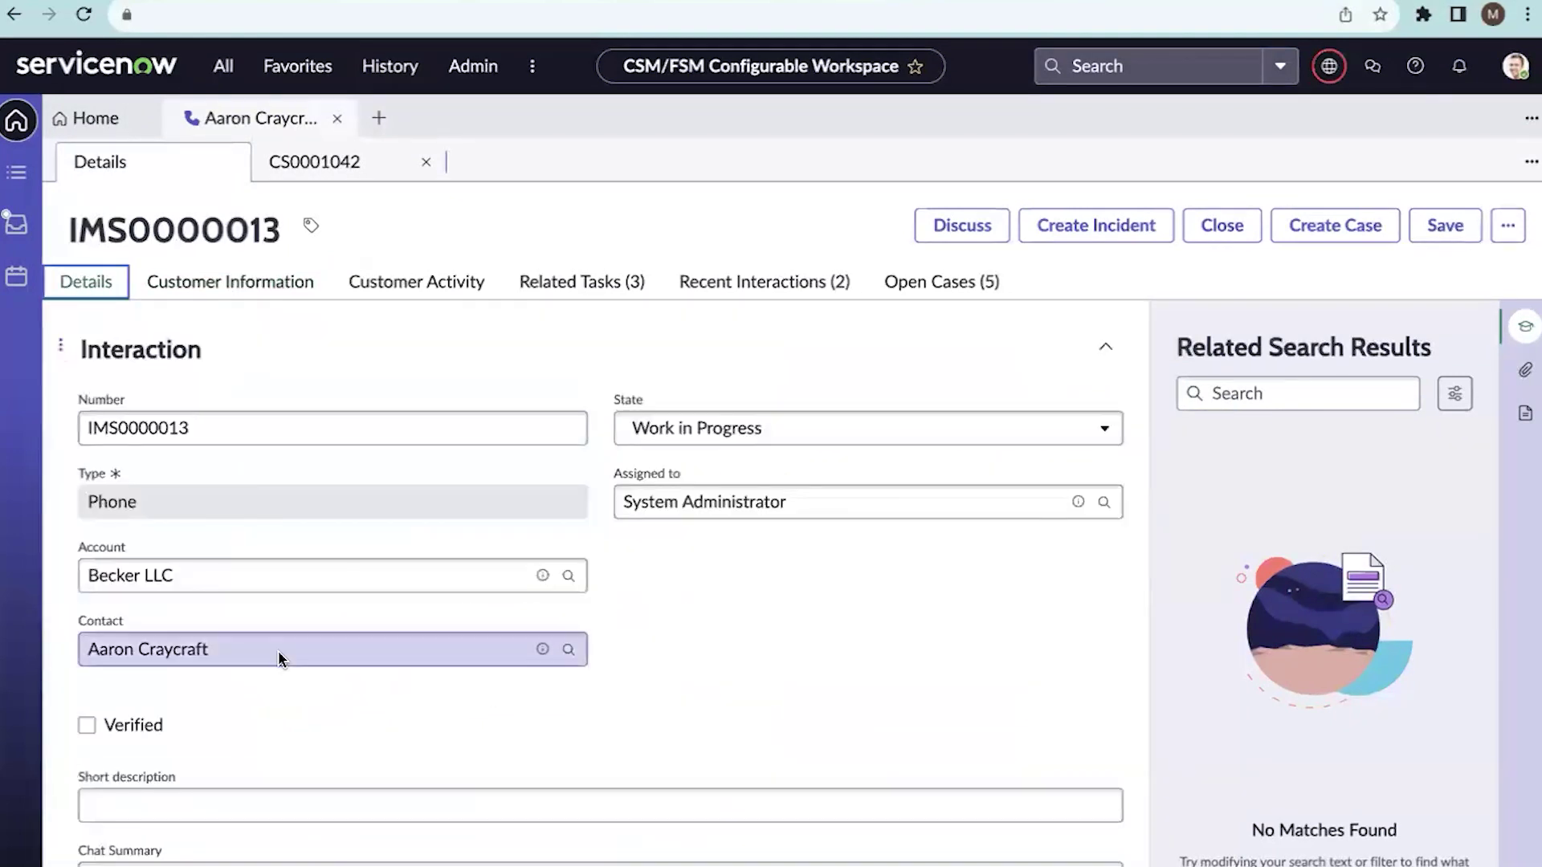
left_click(213, 291)
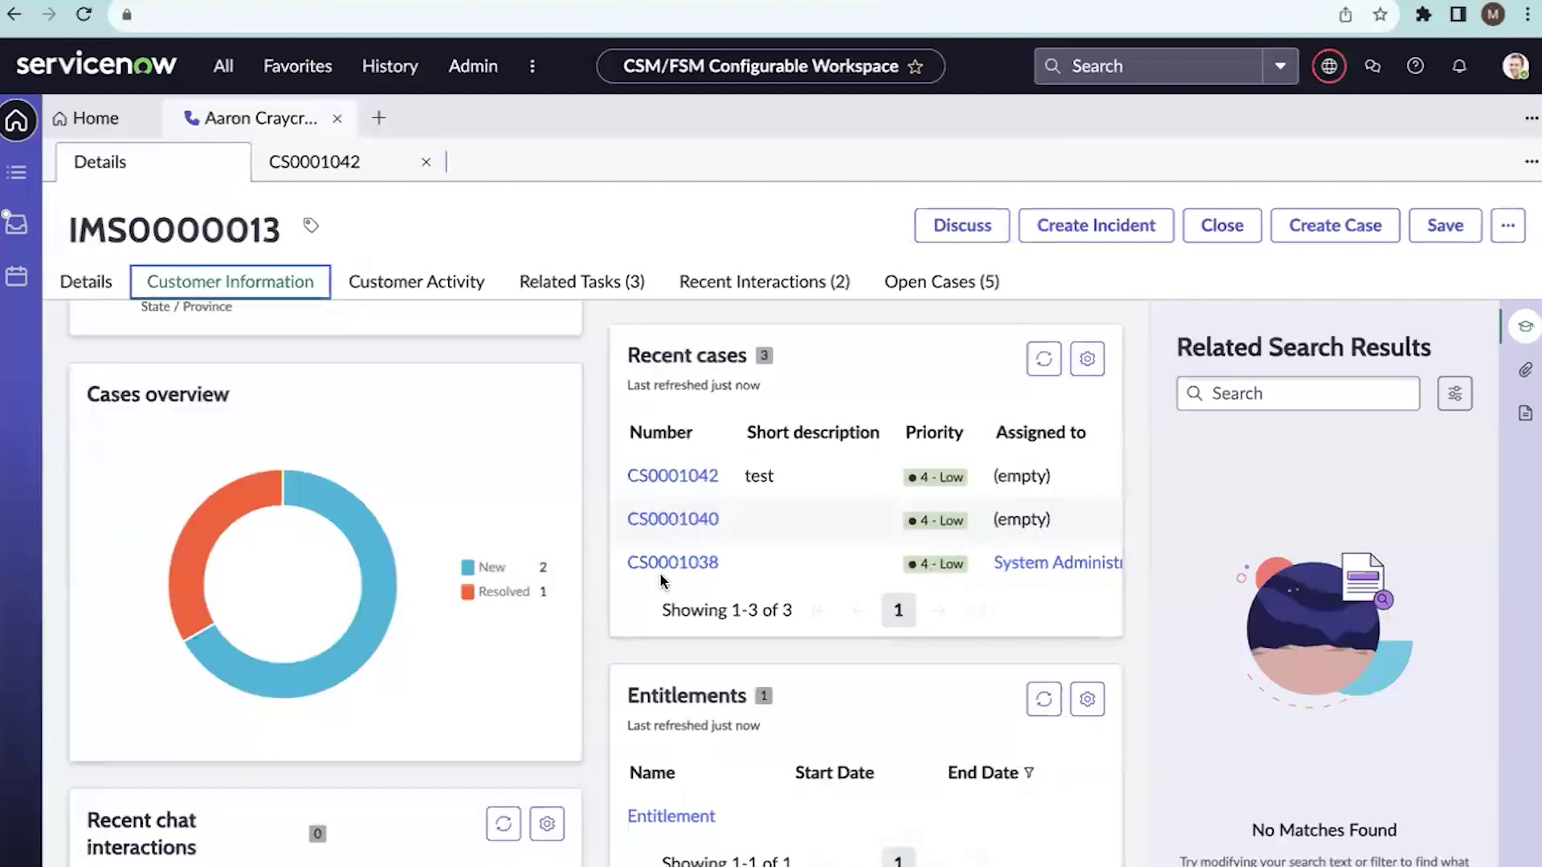
scroll(661, 578, "down", 1)
Open the Becker LLC account record from the interaction's details, keeping the interaction in view.
left_click(85, 285)
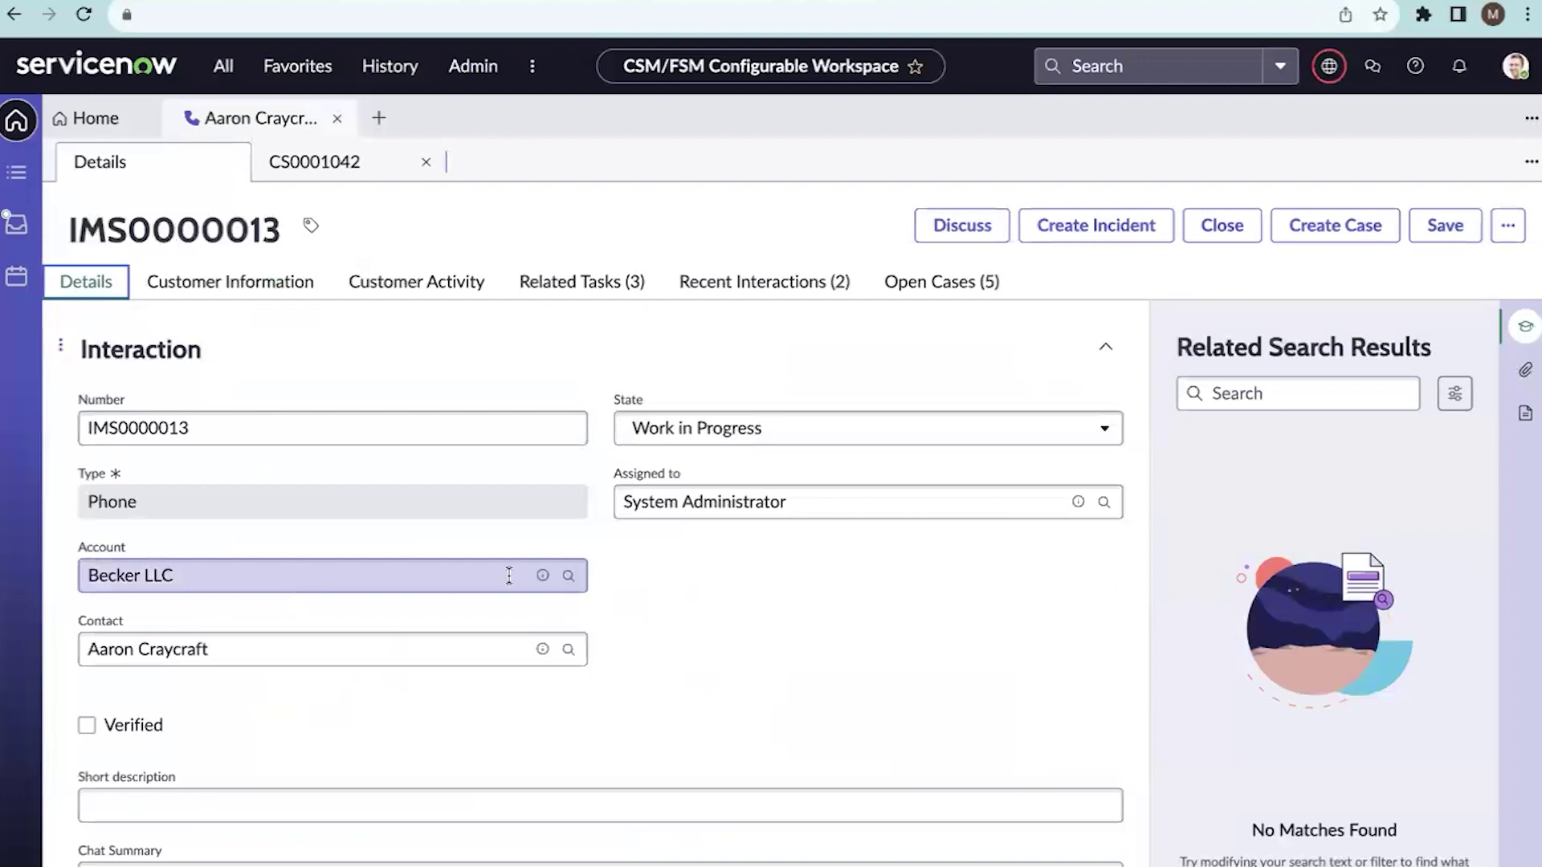
left_click(542, 575)
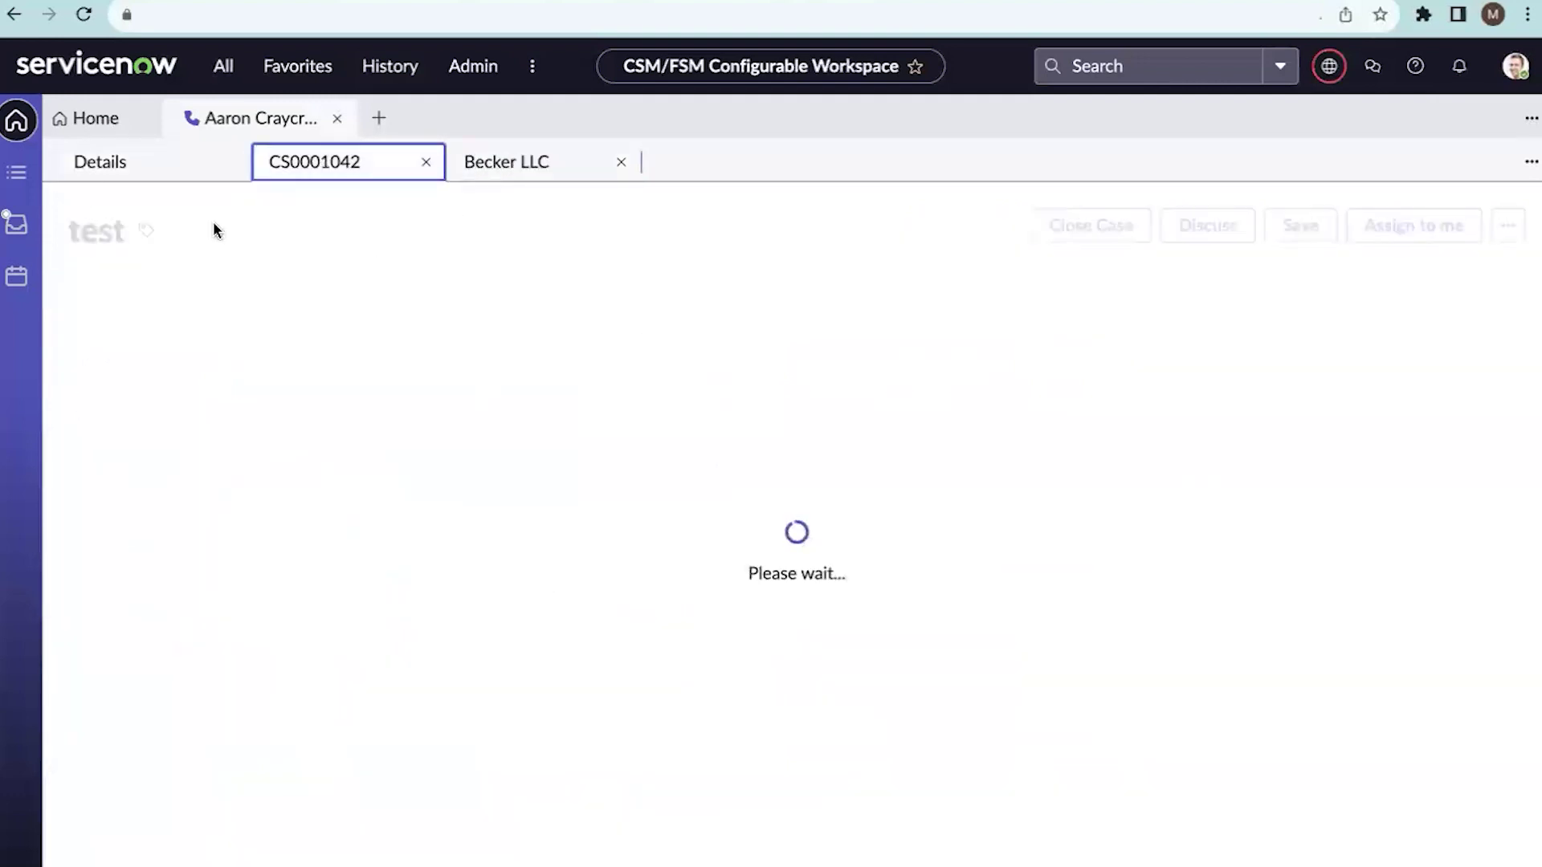
left_click(183, 170)
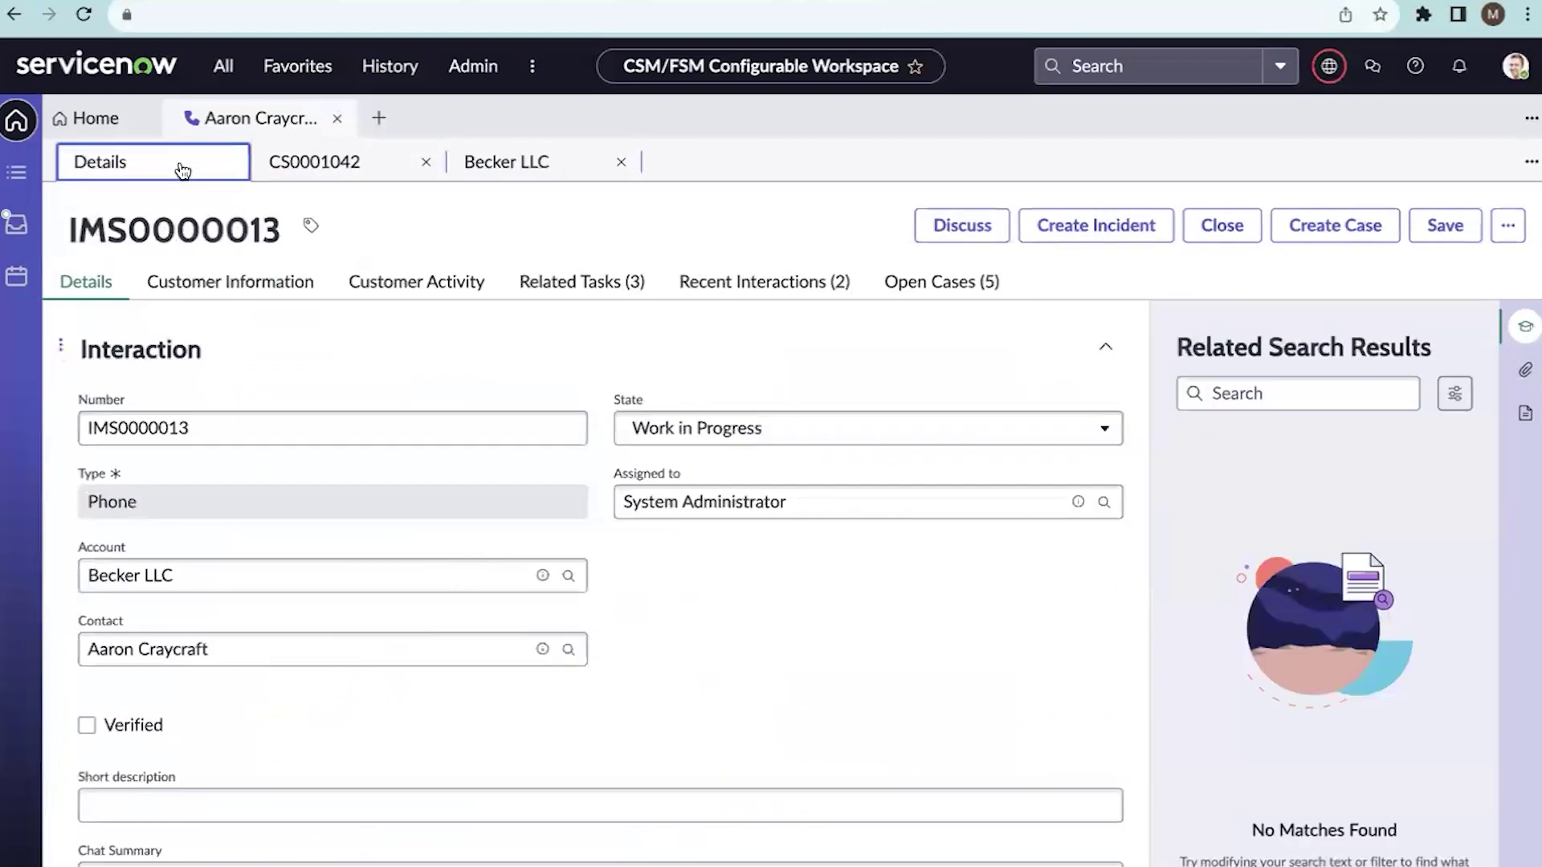
Refresh the Entitlements list in the interaction's Customer Information view.
left_click(288, 291)
scroll(797, 632, "down", 1)
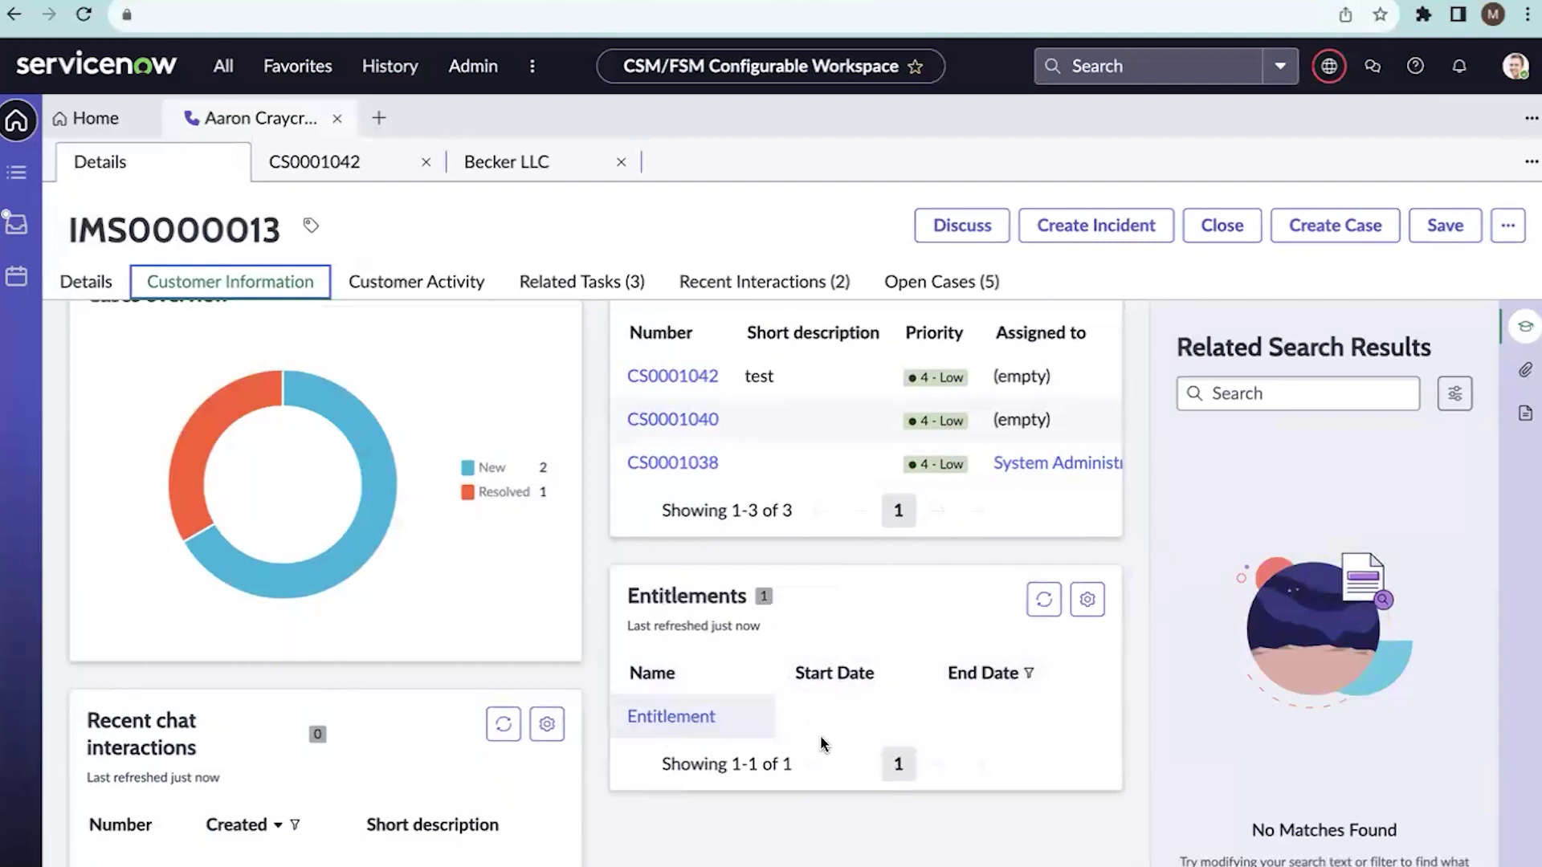
left_click(1036, 601)
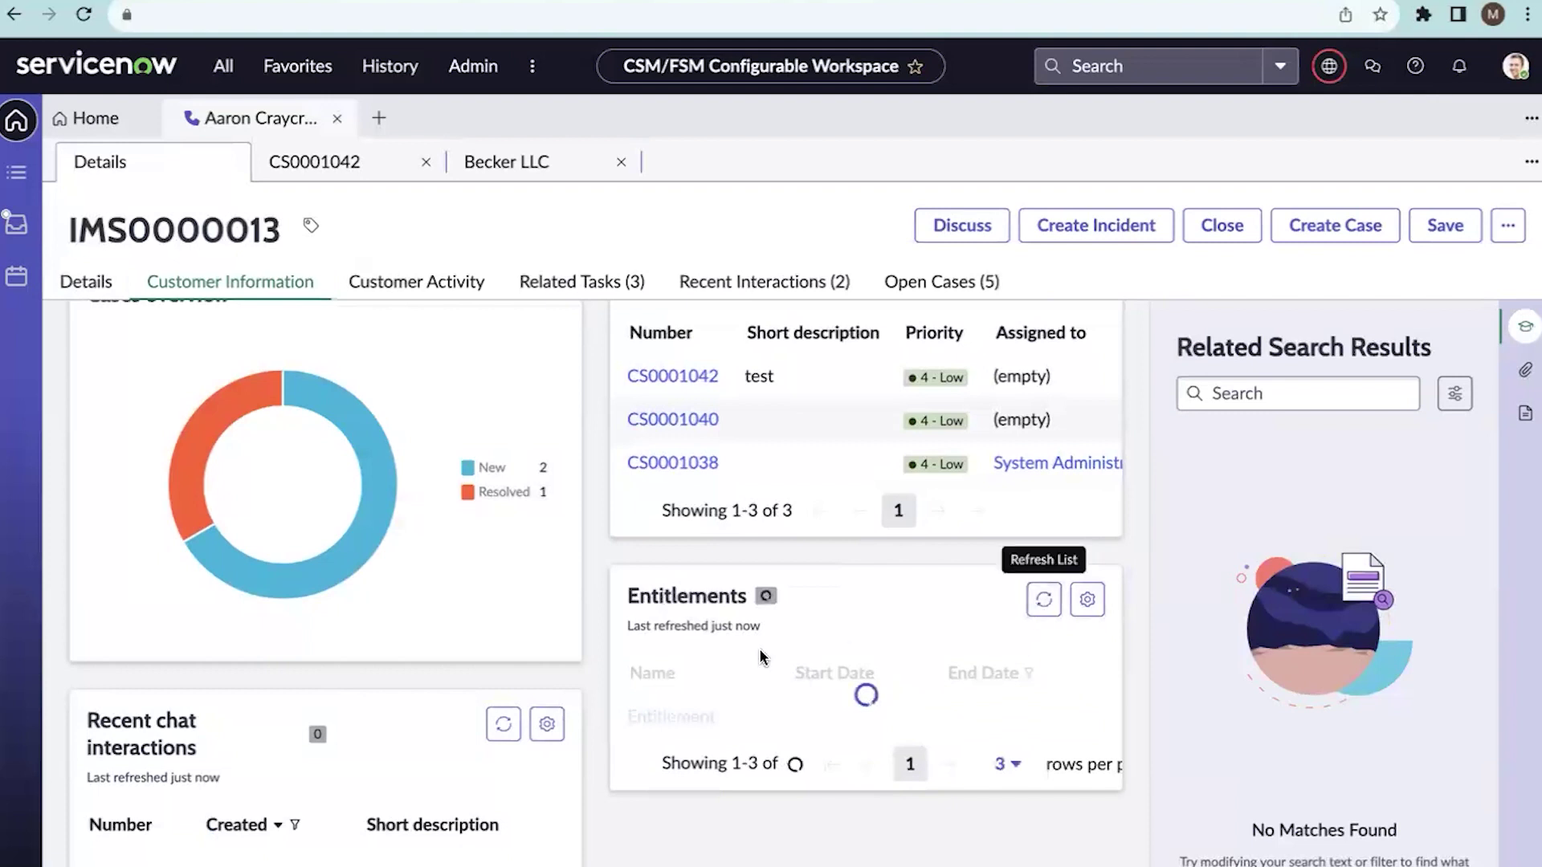
Examine the Customer Information cards for recent chats, phone calls, viewed articles and contracts.
scroll(709, 677, "down", 5)
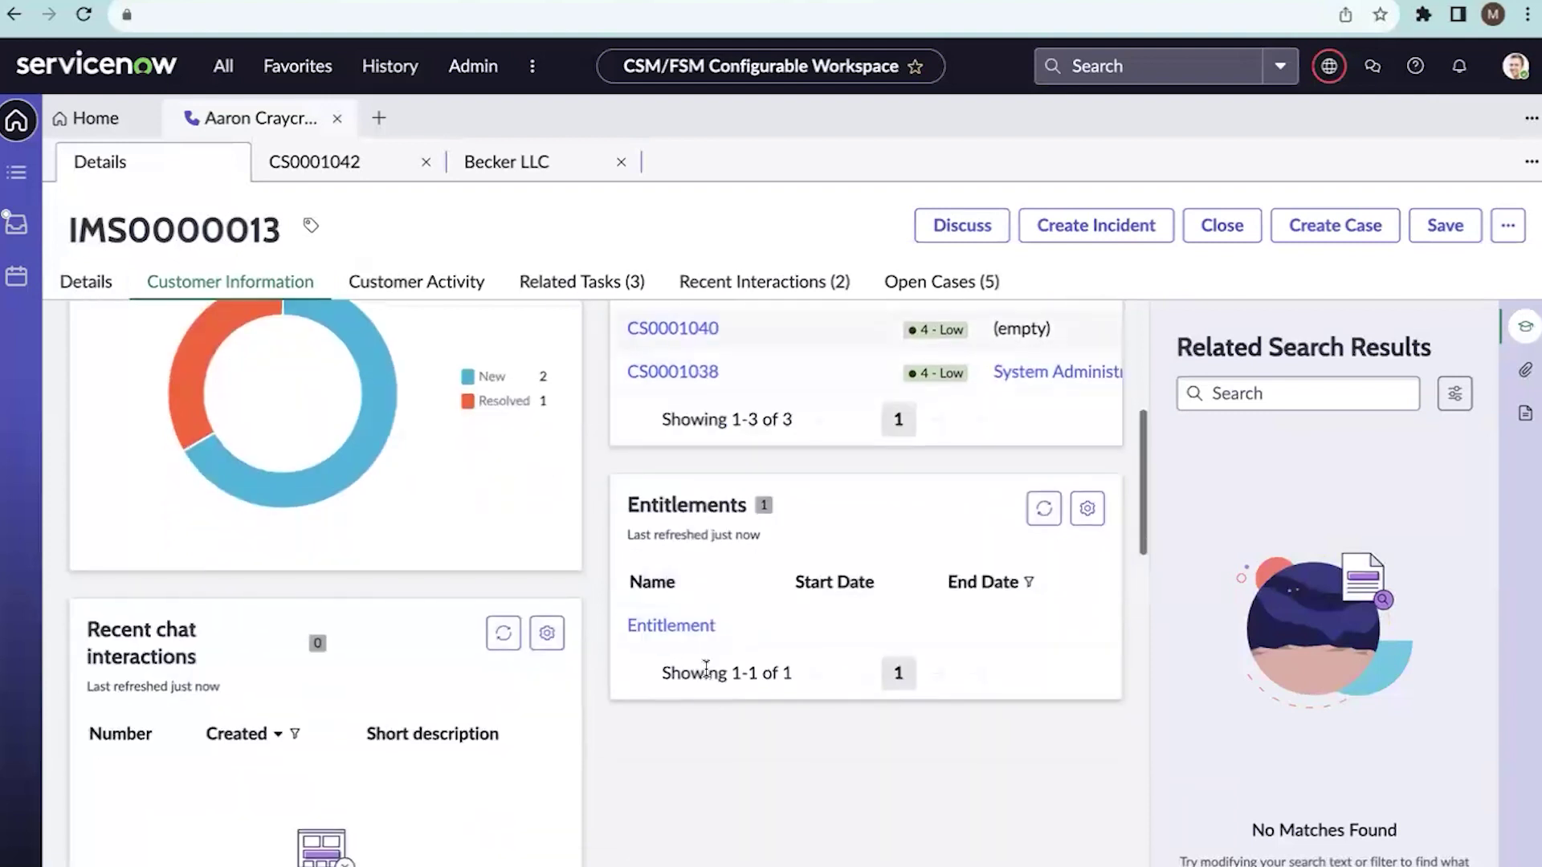
scroll(705, 667, "down", 10)
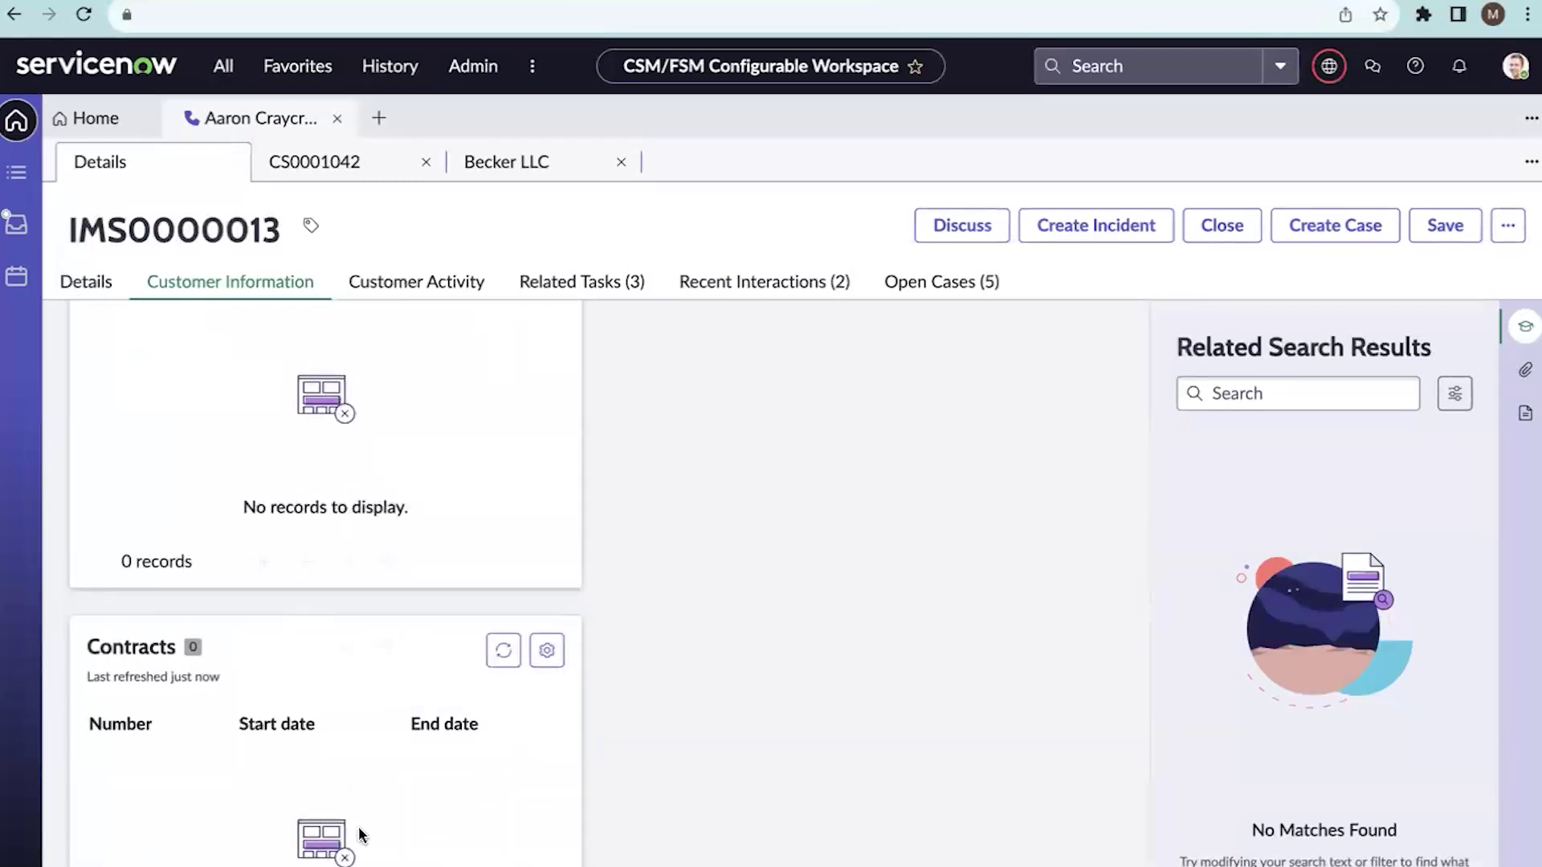
scroll(569, 771, "up", 4)
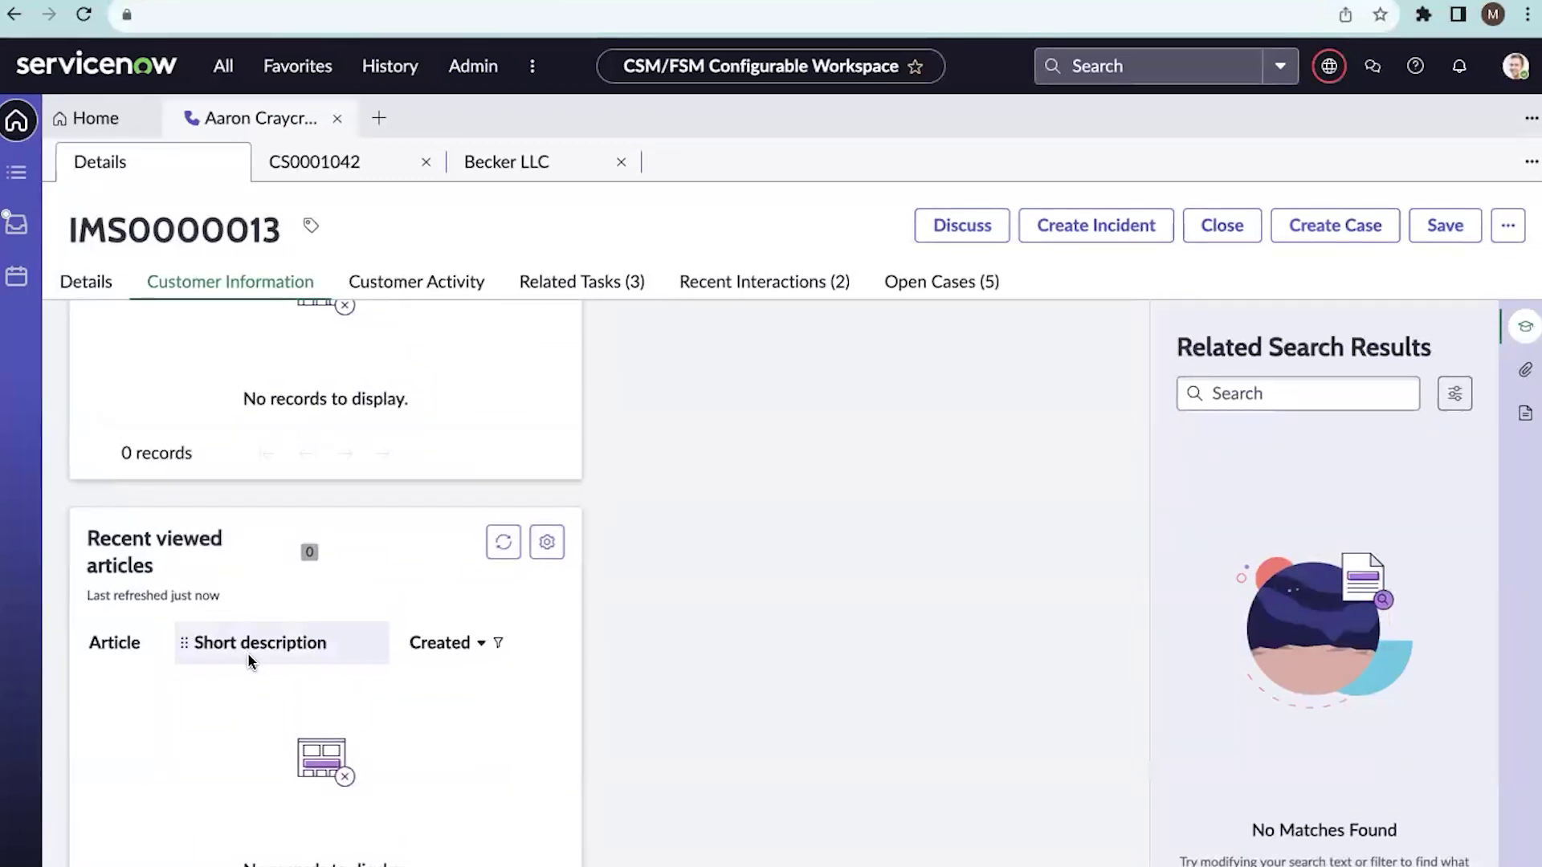
scroll(441, 502, "down", 2)
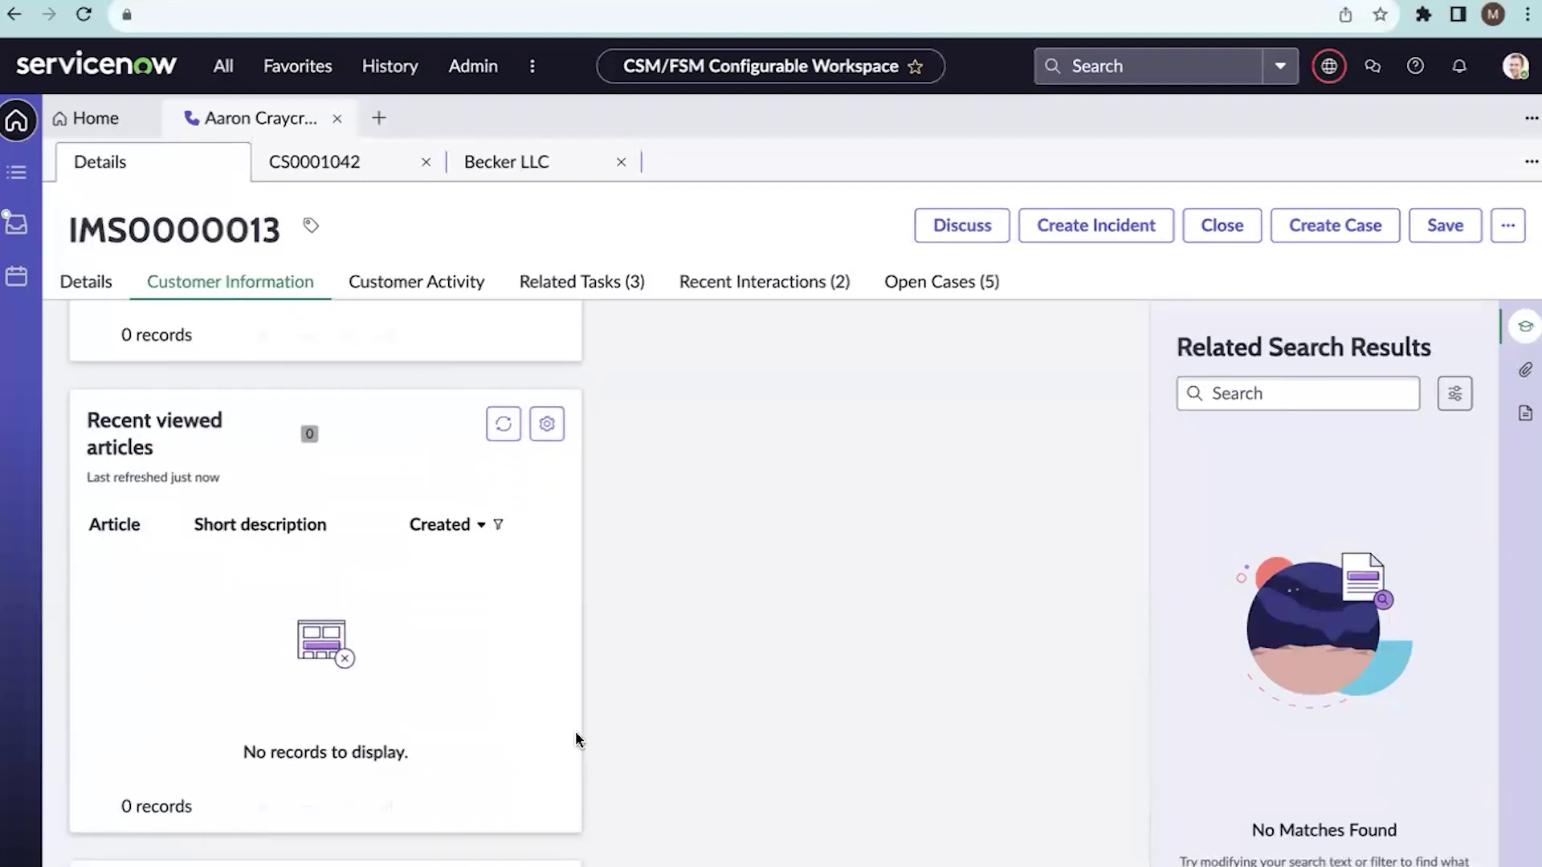
scroll(234, 506, "up", 7)
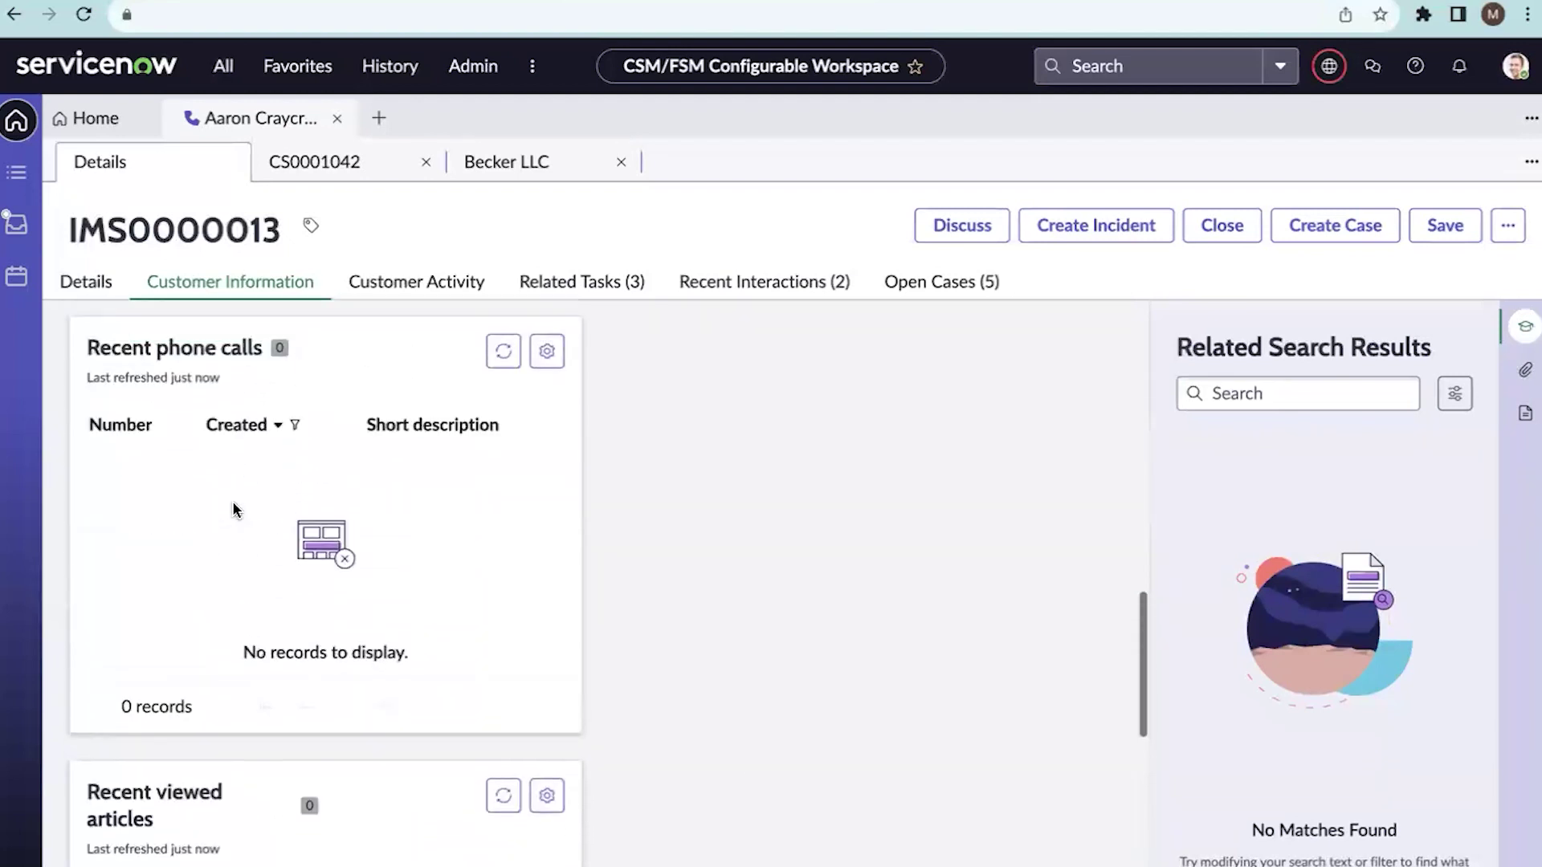
scroll(233, 505, "up", 1)
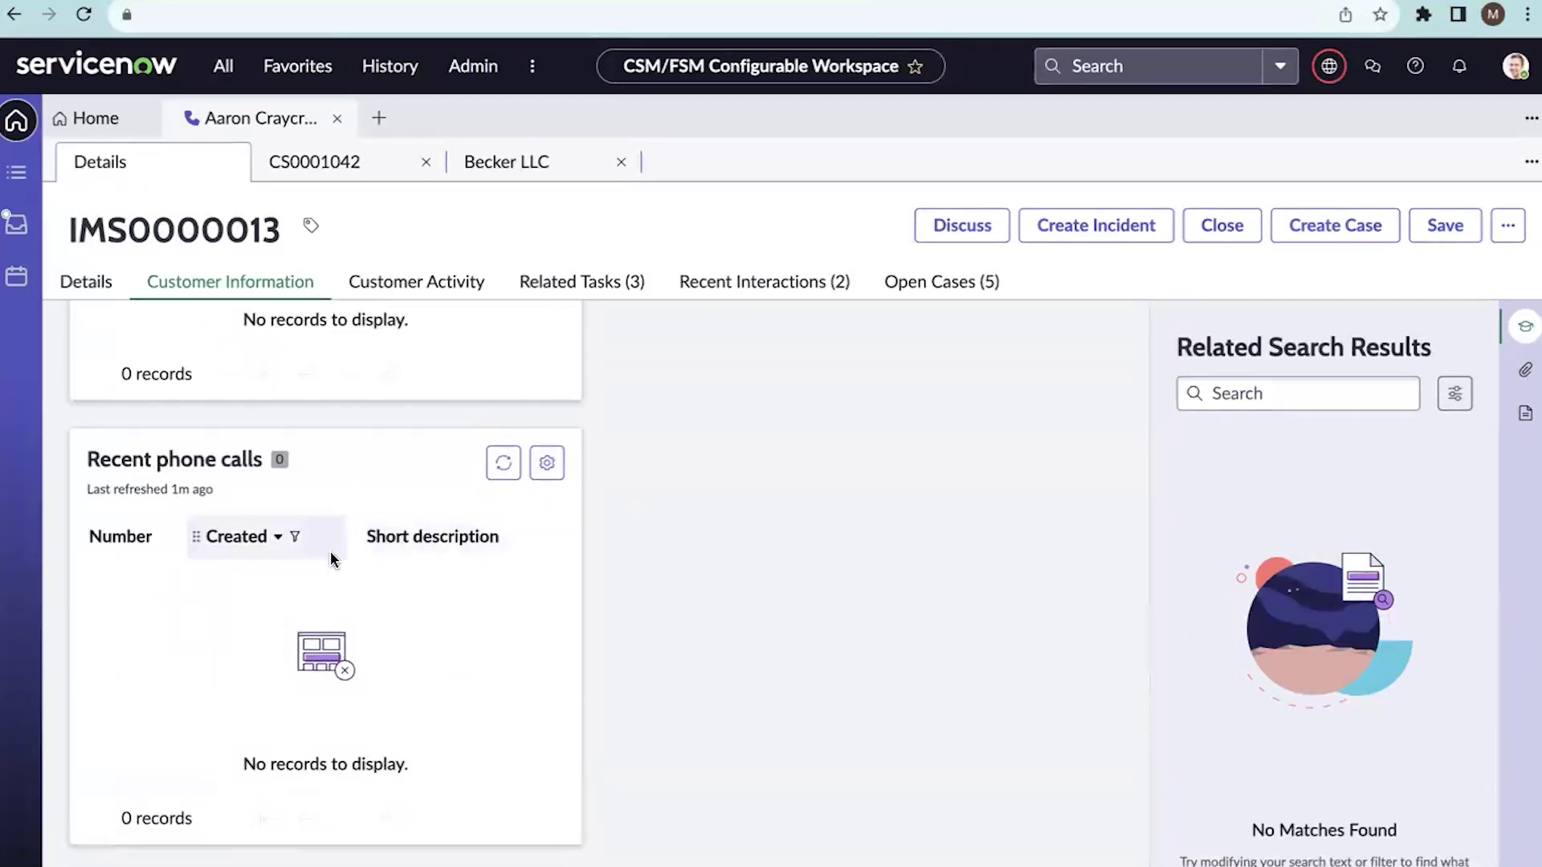
scroll(210, 603, "up", 2)
scroll(320, 685, "up", 6)
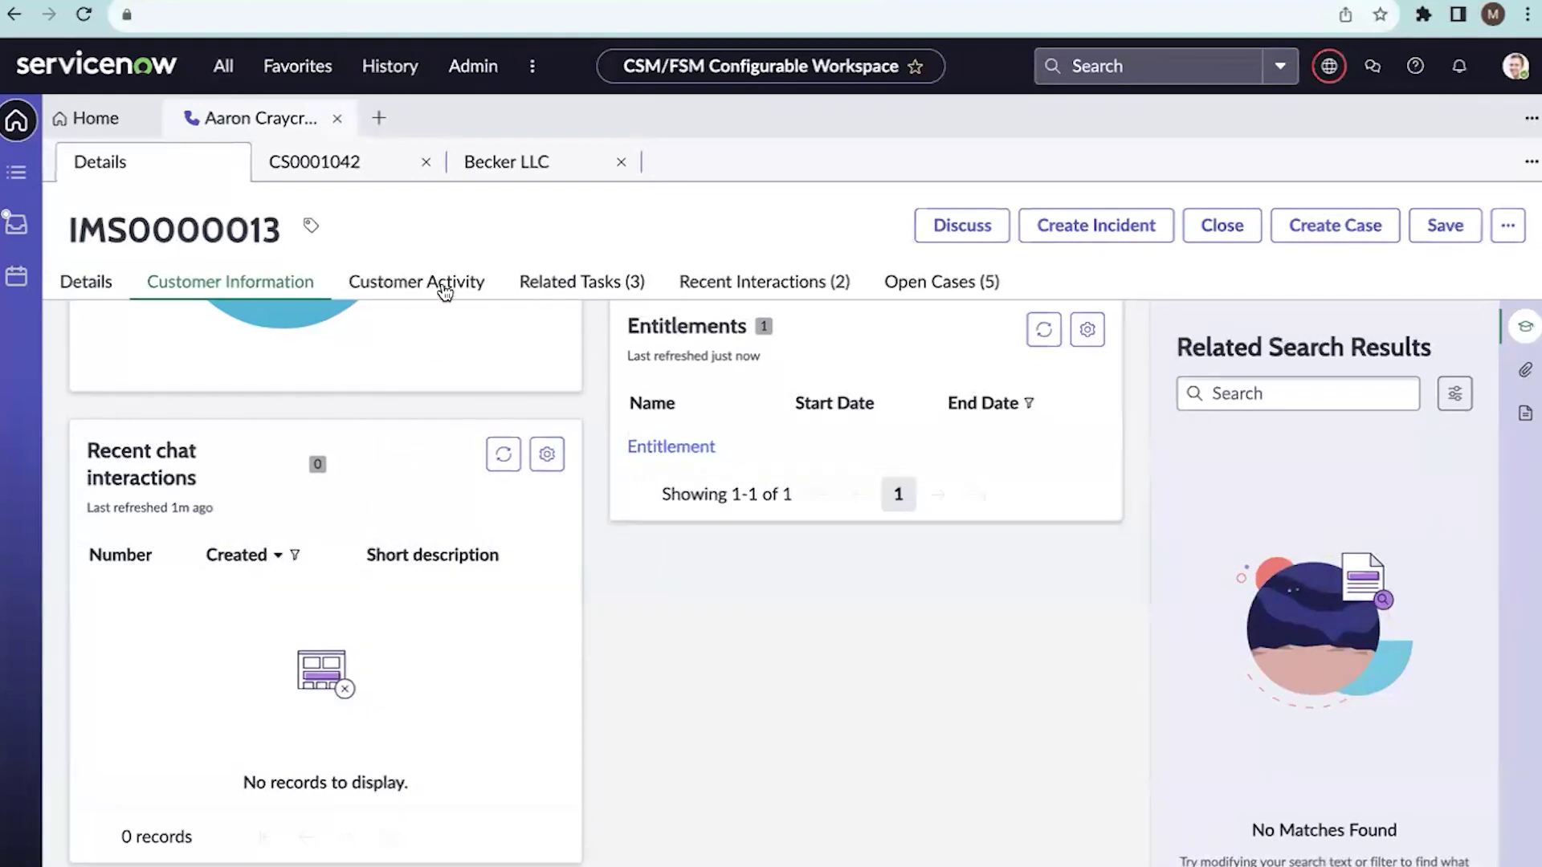
Check the Becker LLC account's additional related lists against the interaction's Entitlements and Contracts cards.
left_click(524, 163)
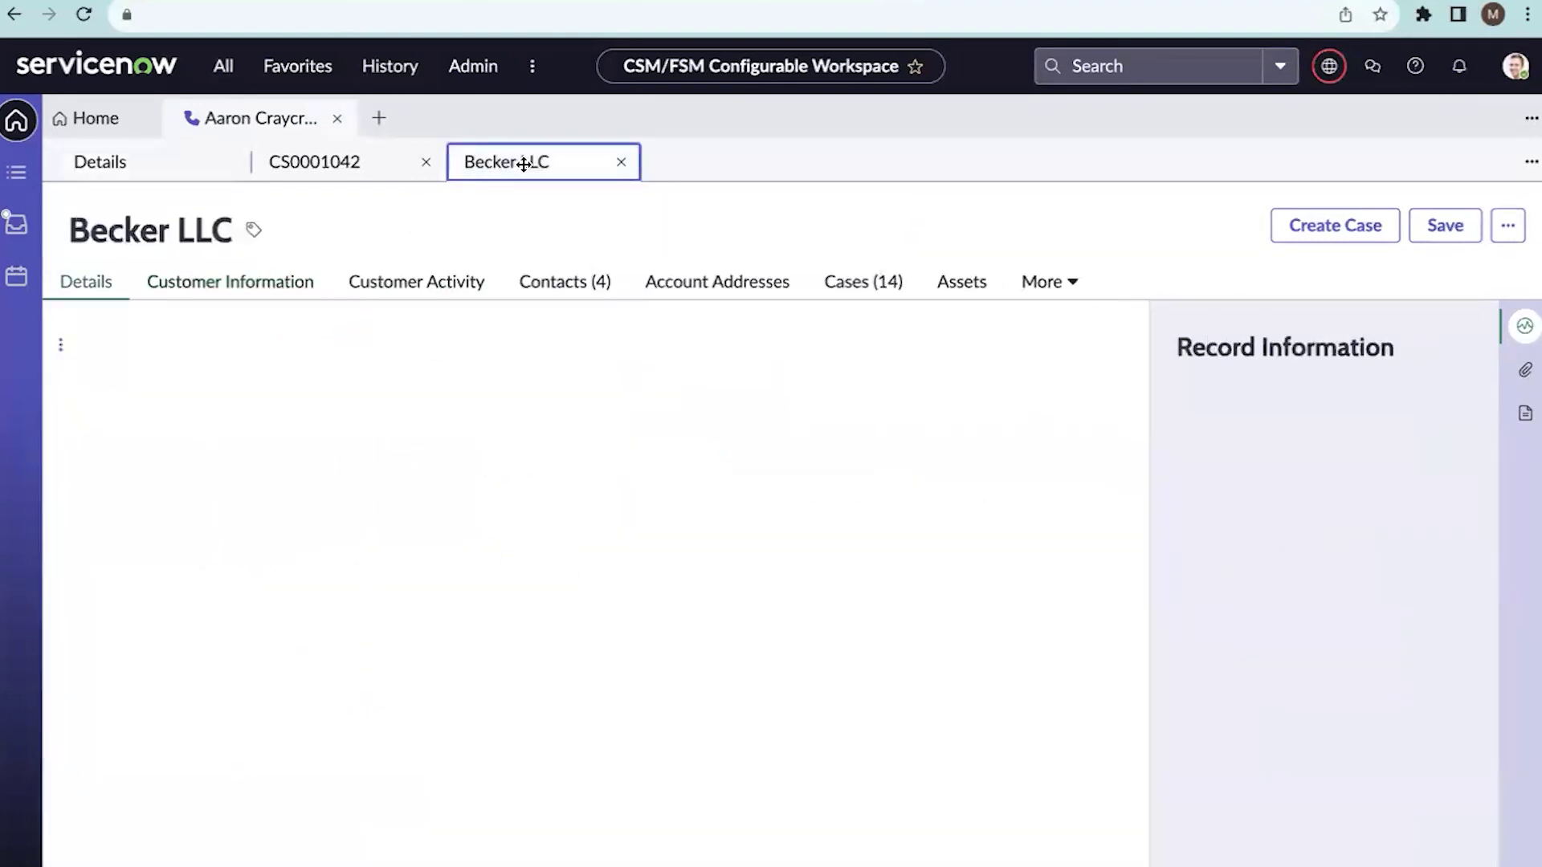
left_click(1044, 282)
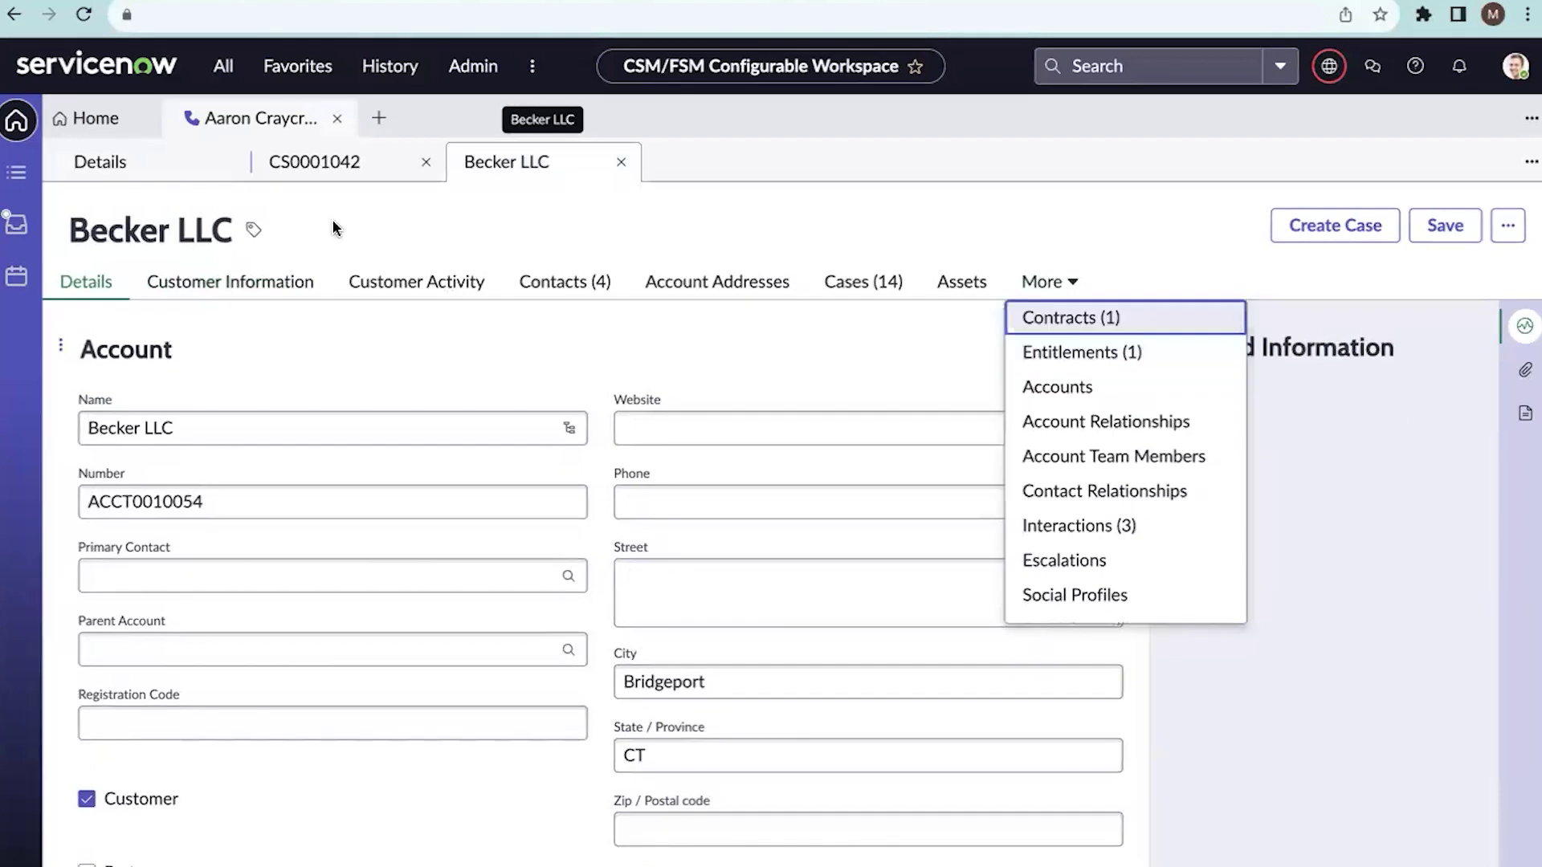
left_click(193, 162)
scroll(719, 436, "up", 1)
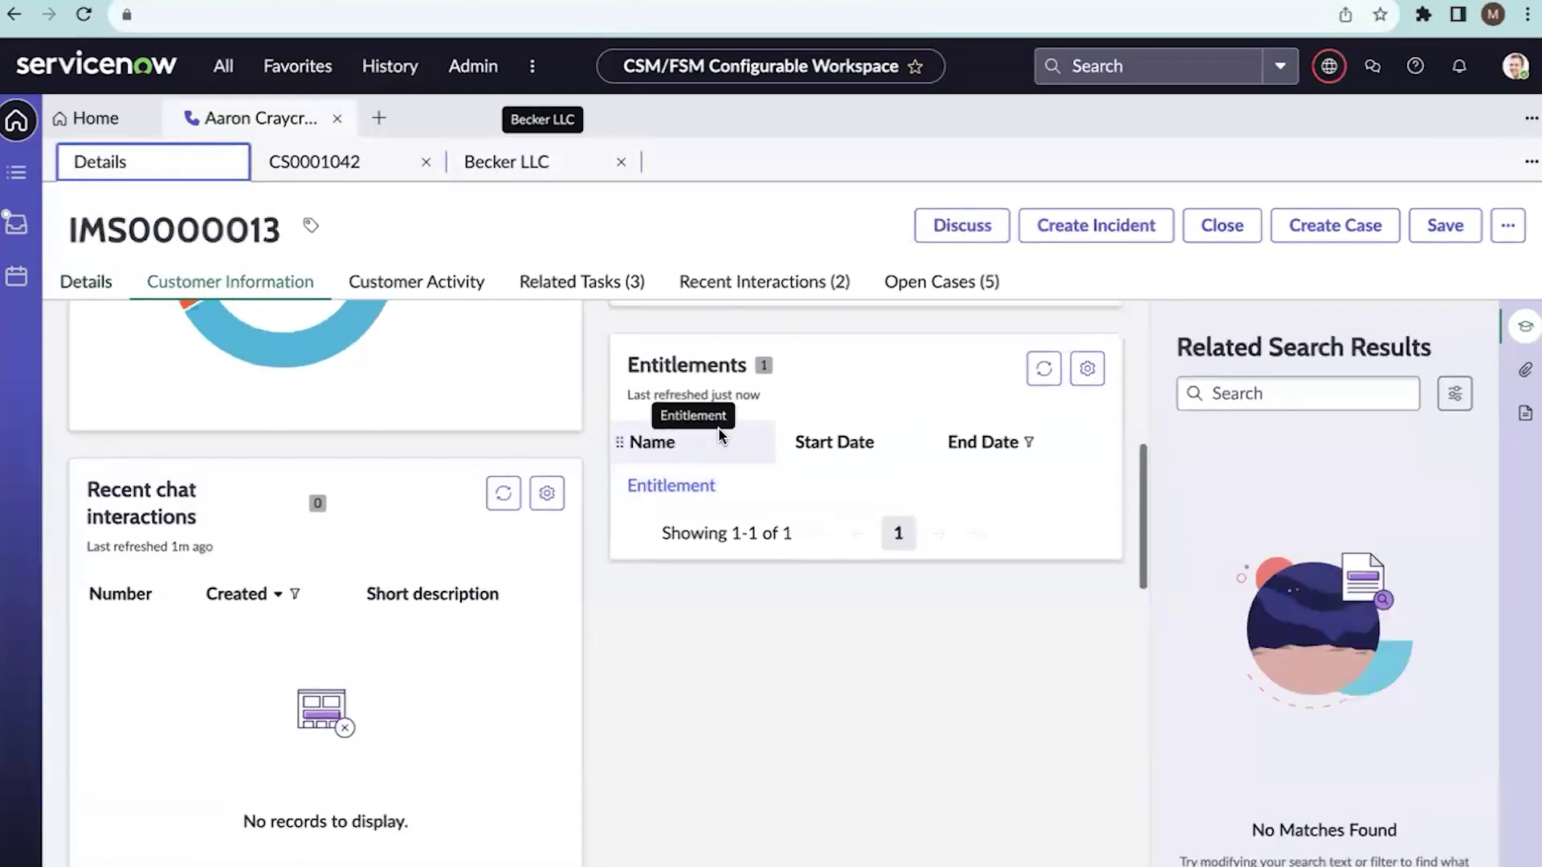
scroll(430, 389, "down", 4)
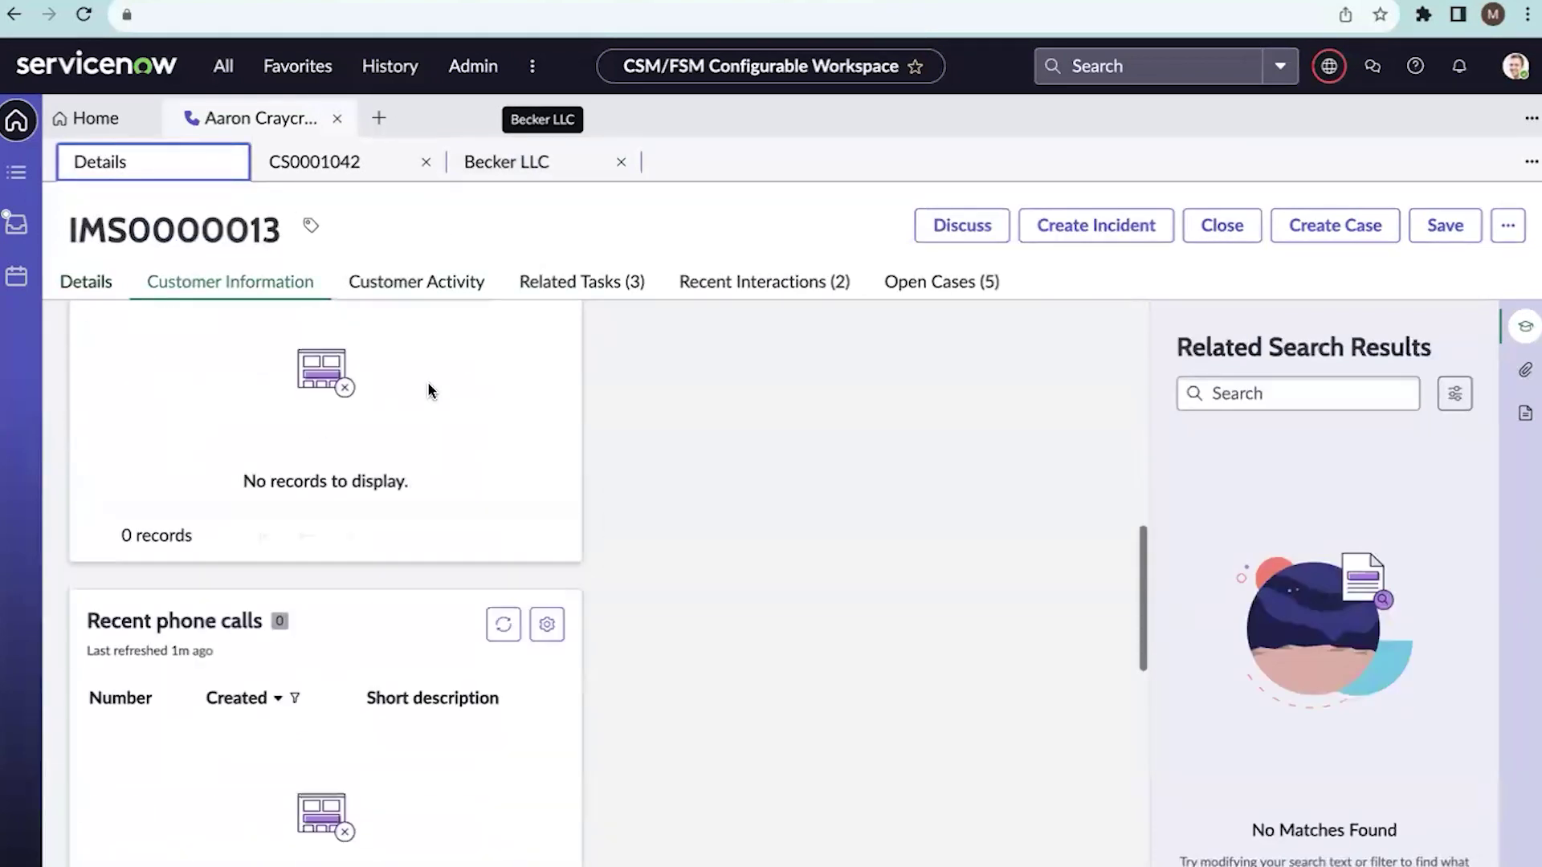
scroll(320, 695, "down", 7)
scroll(321, 694, "down", 7)
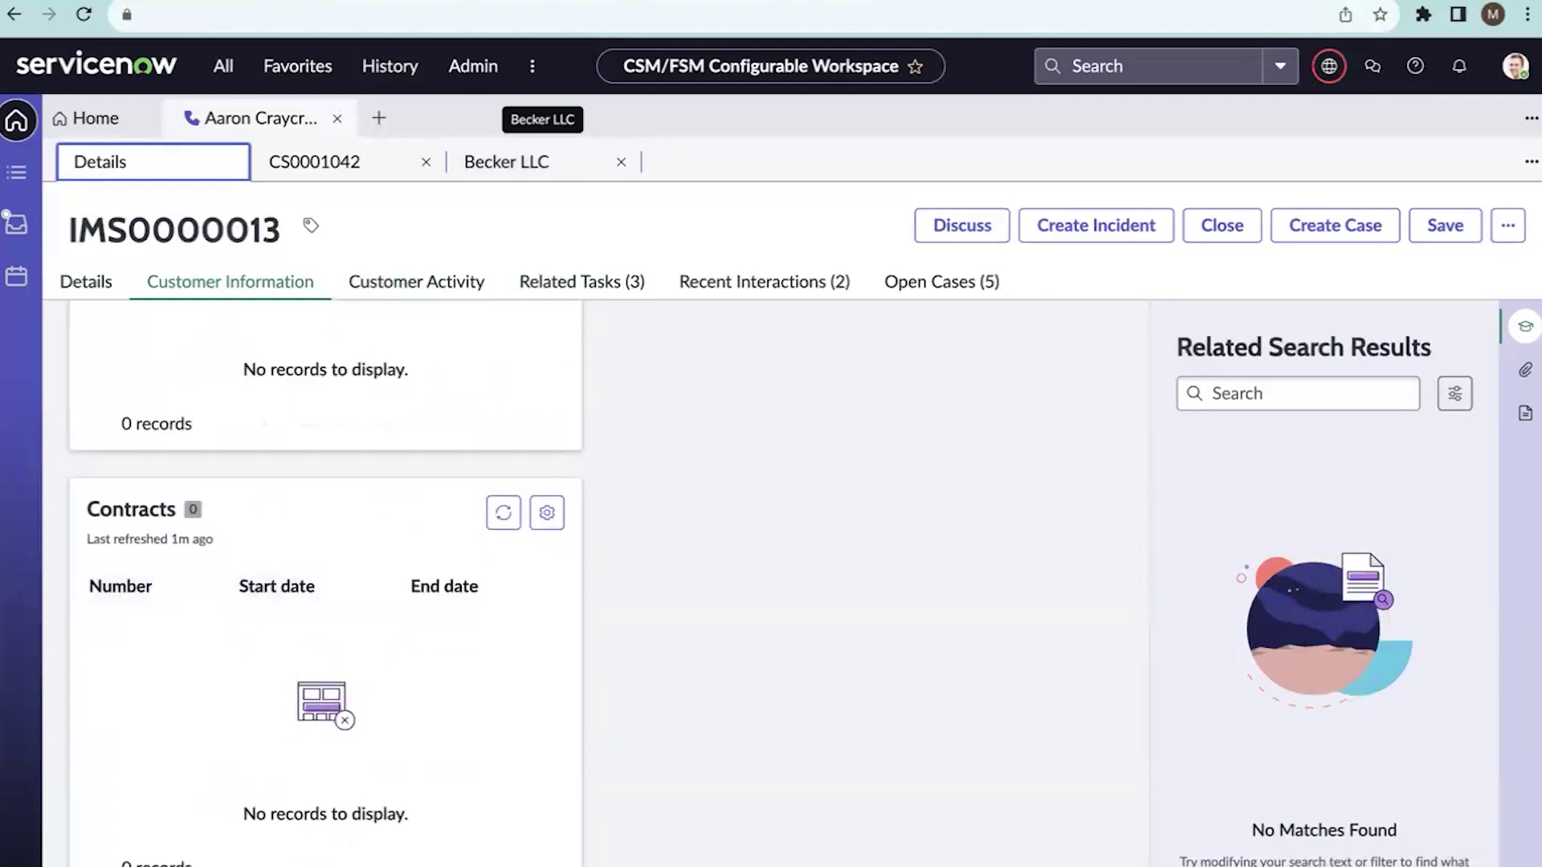
Open the Becker LLC account's contract named "test" and check its state.
left_click(522, 162)
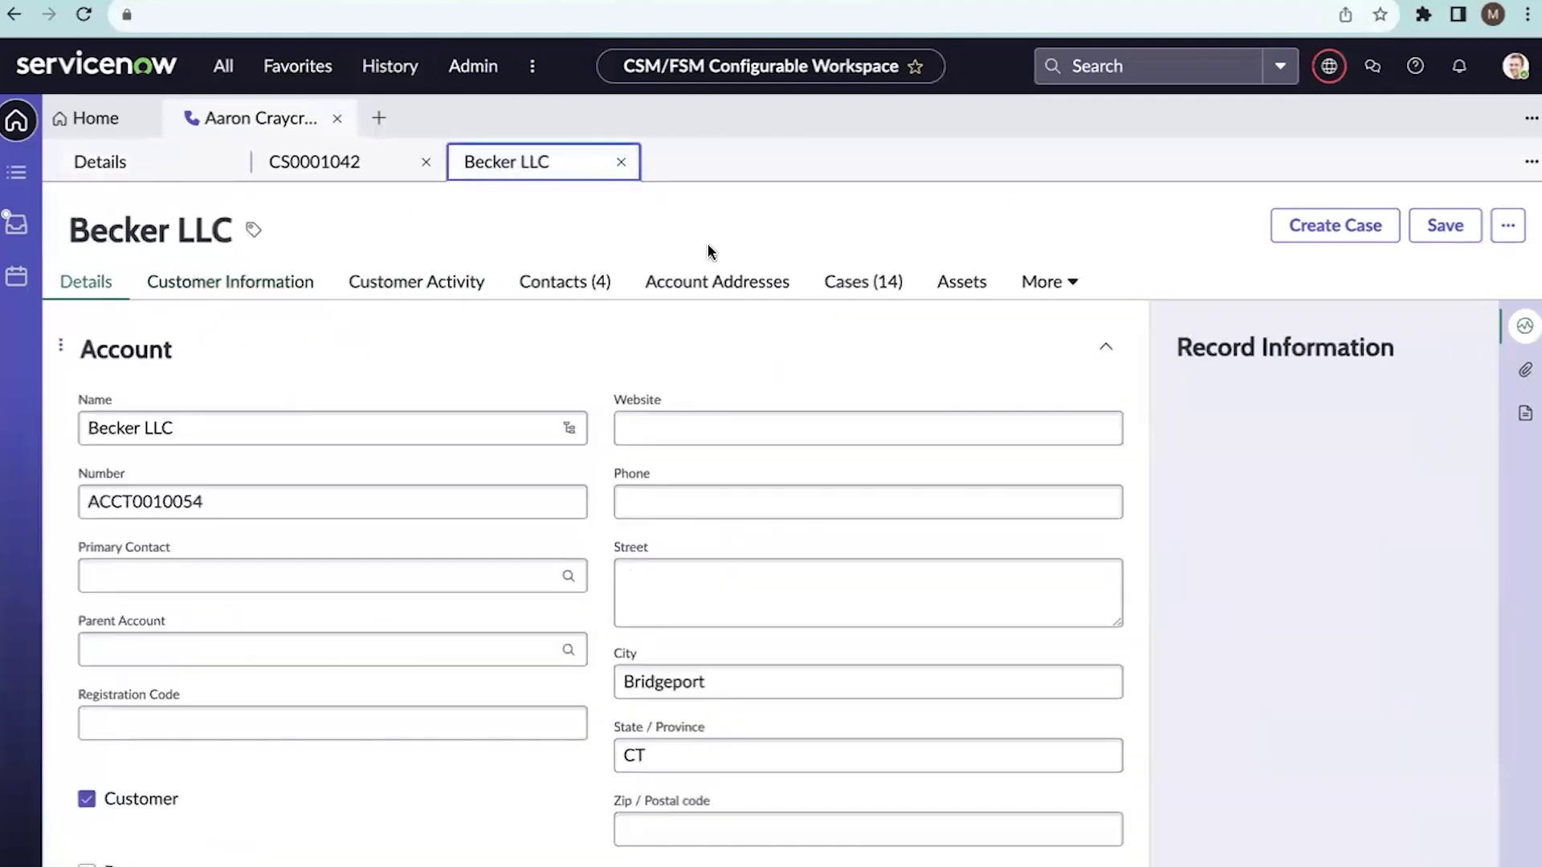
left_click(1062, 281)
left_click(1069, 320)
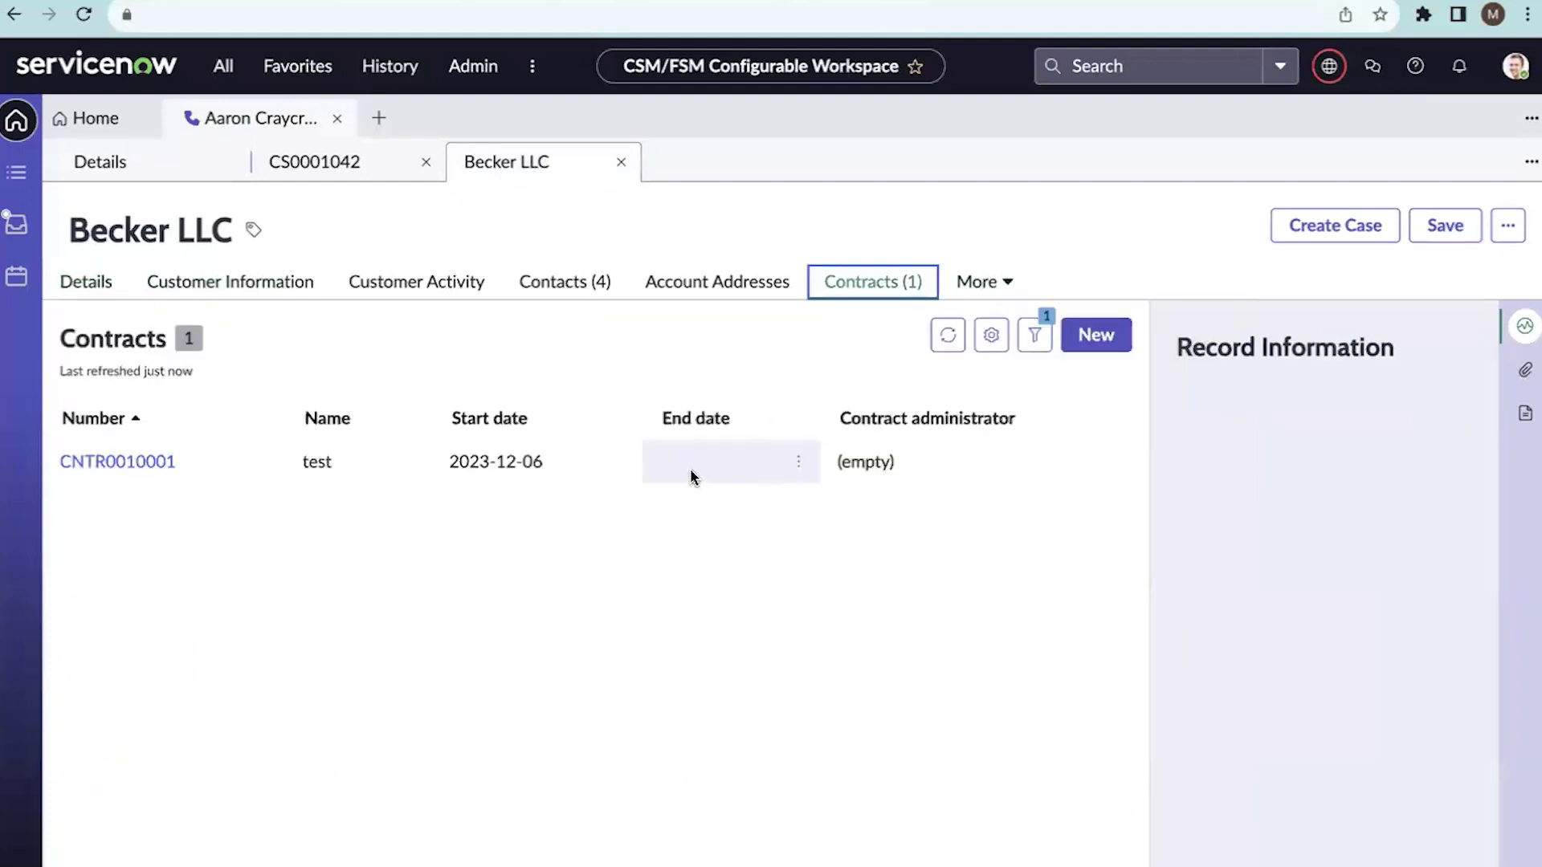
left_click(106, 463)
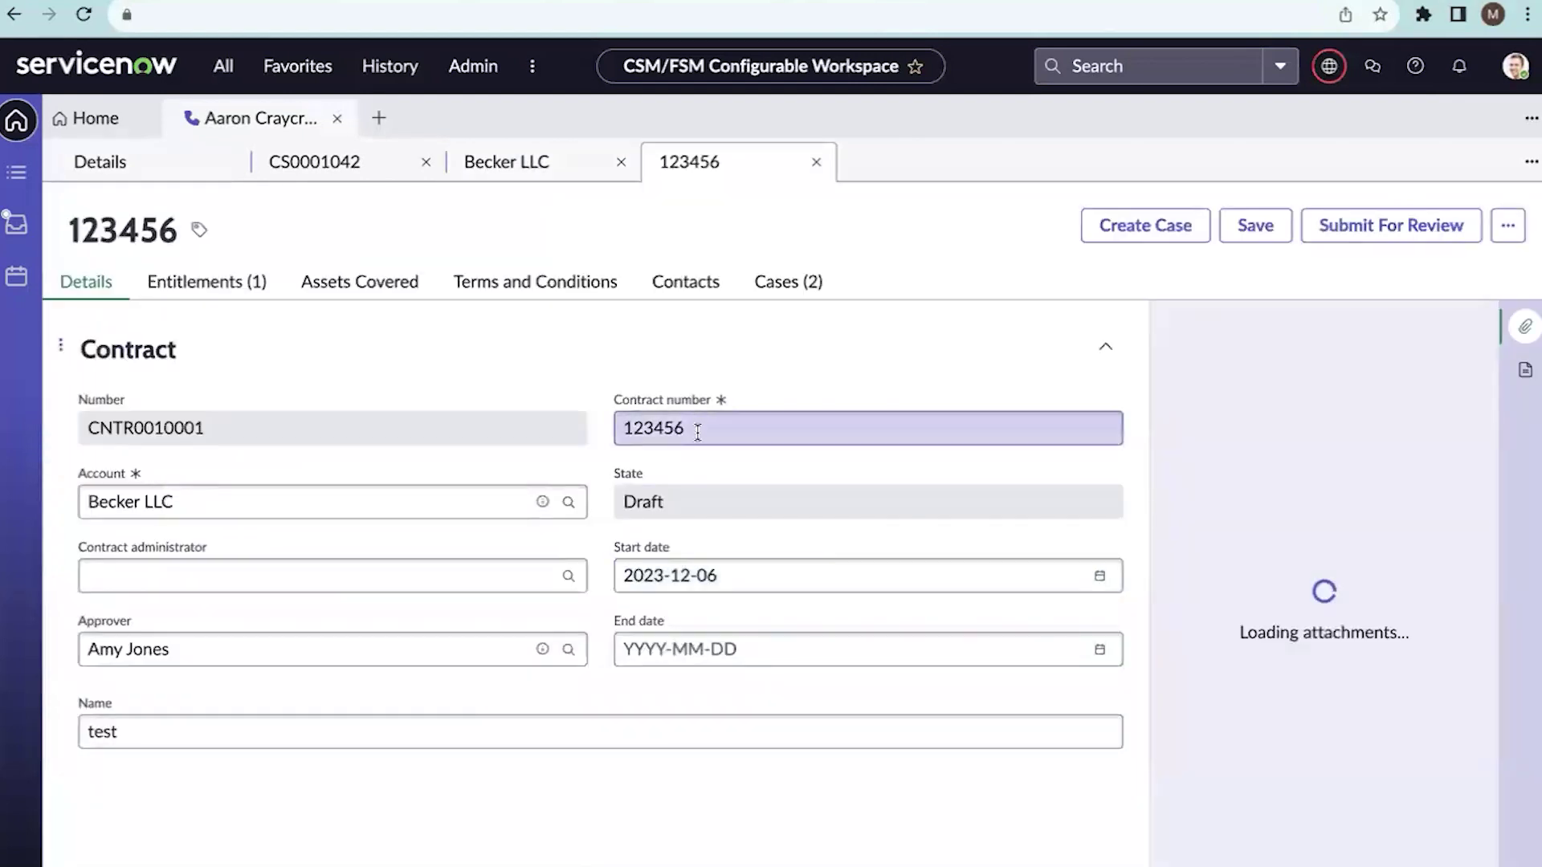
left_click(626, 500)
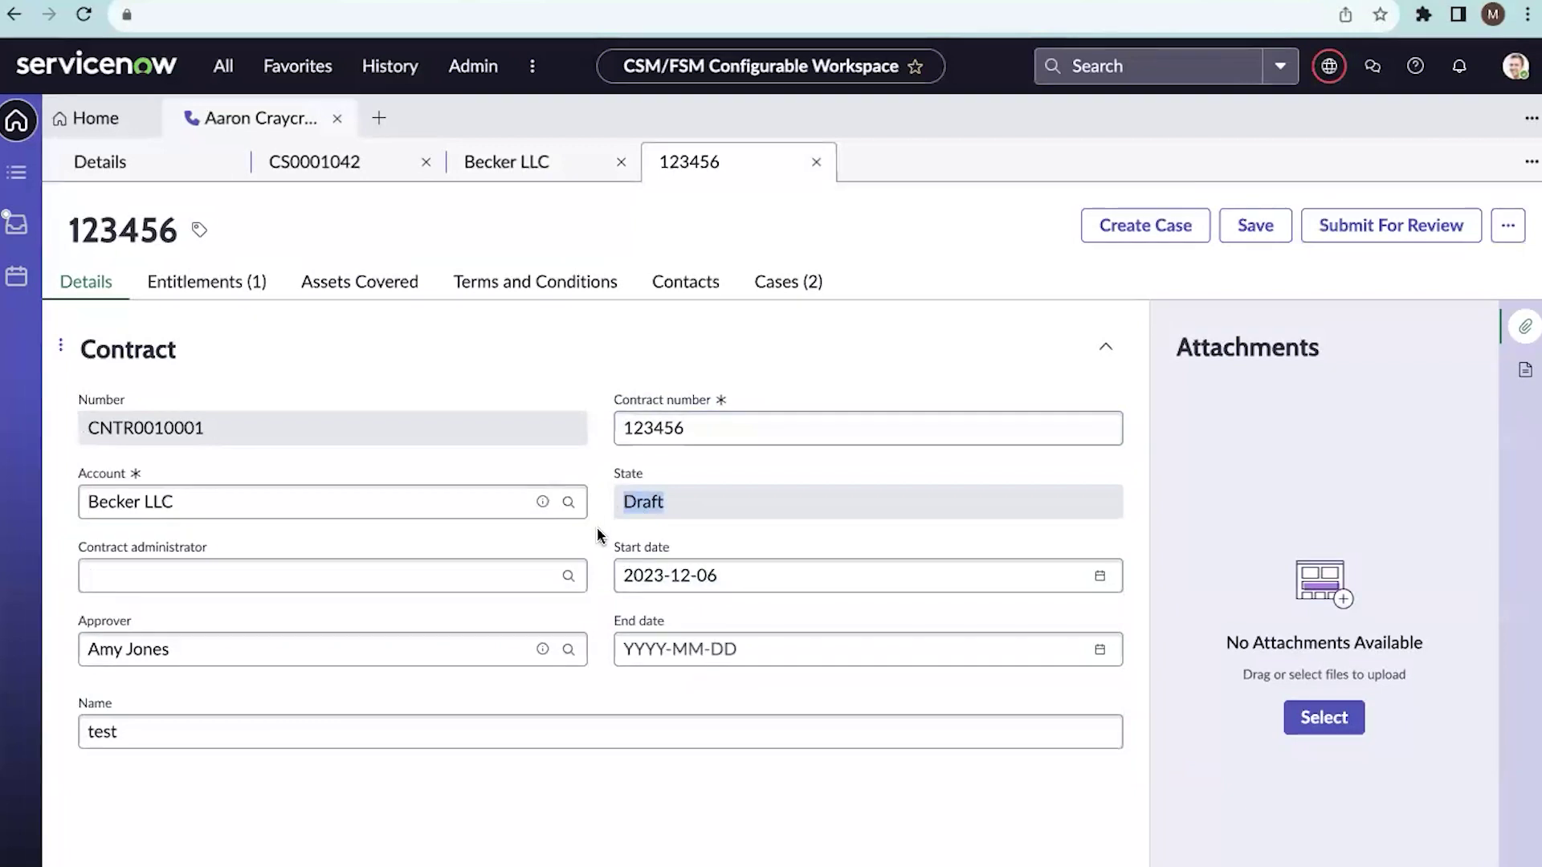
left_click_drag(733, 494, 613, 488)
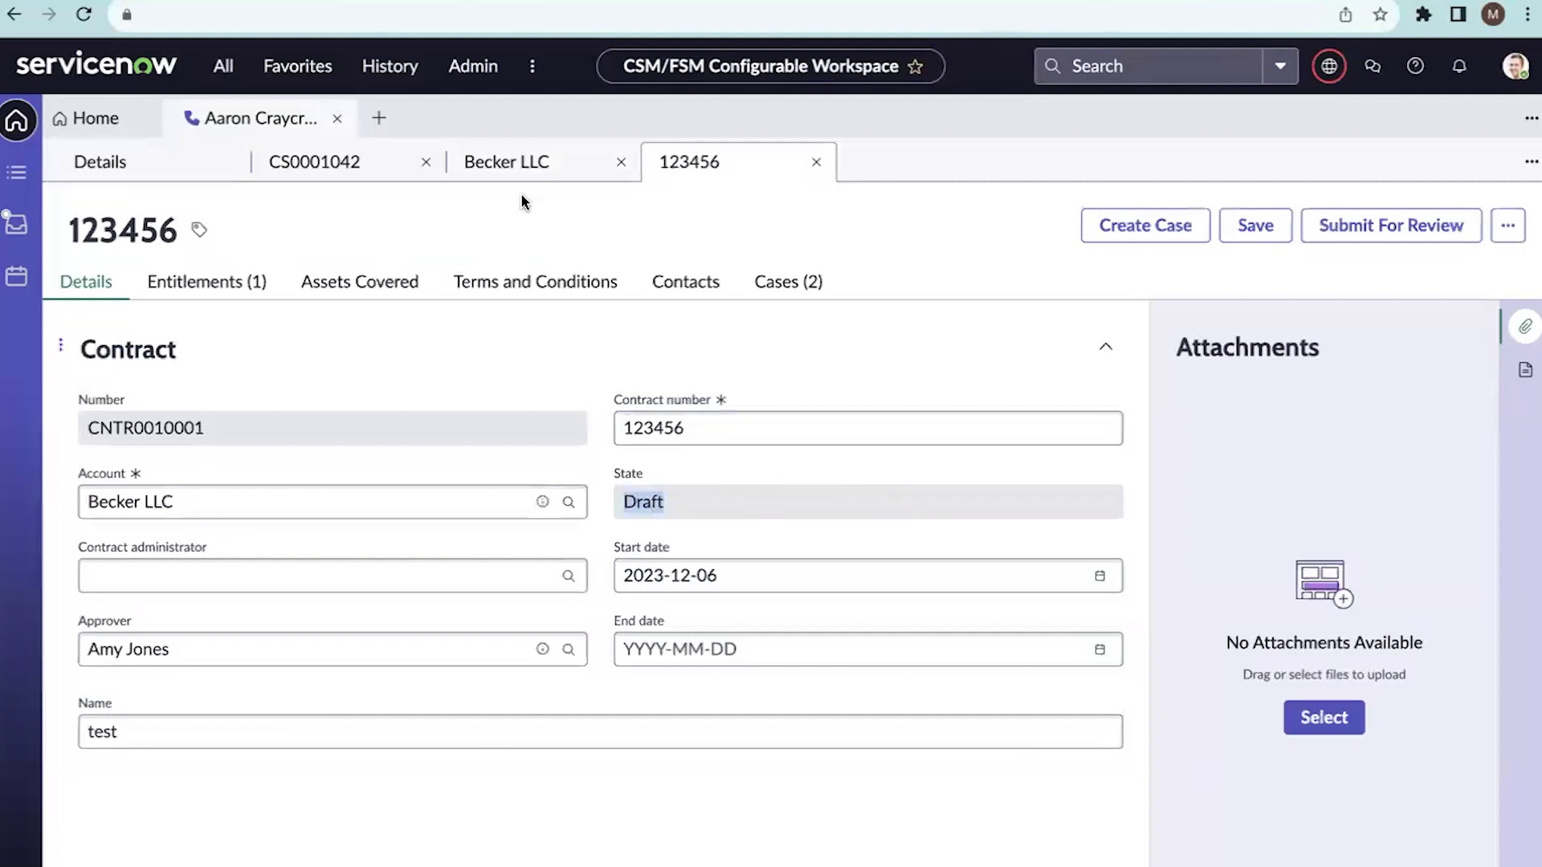
Return to the interaction and close the account, contract and case records opened under it.
left_click(190, 165)
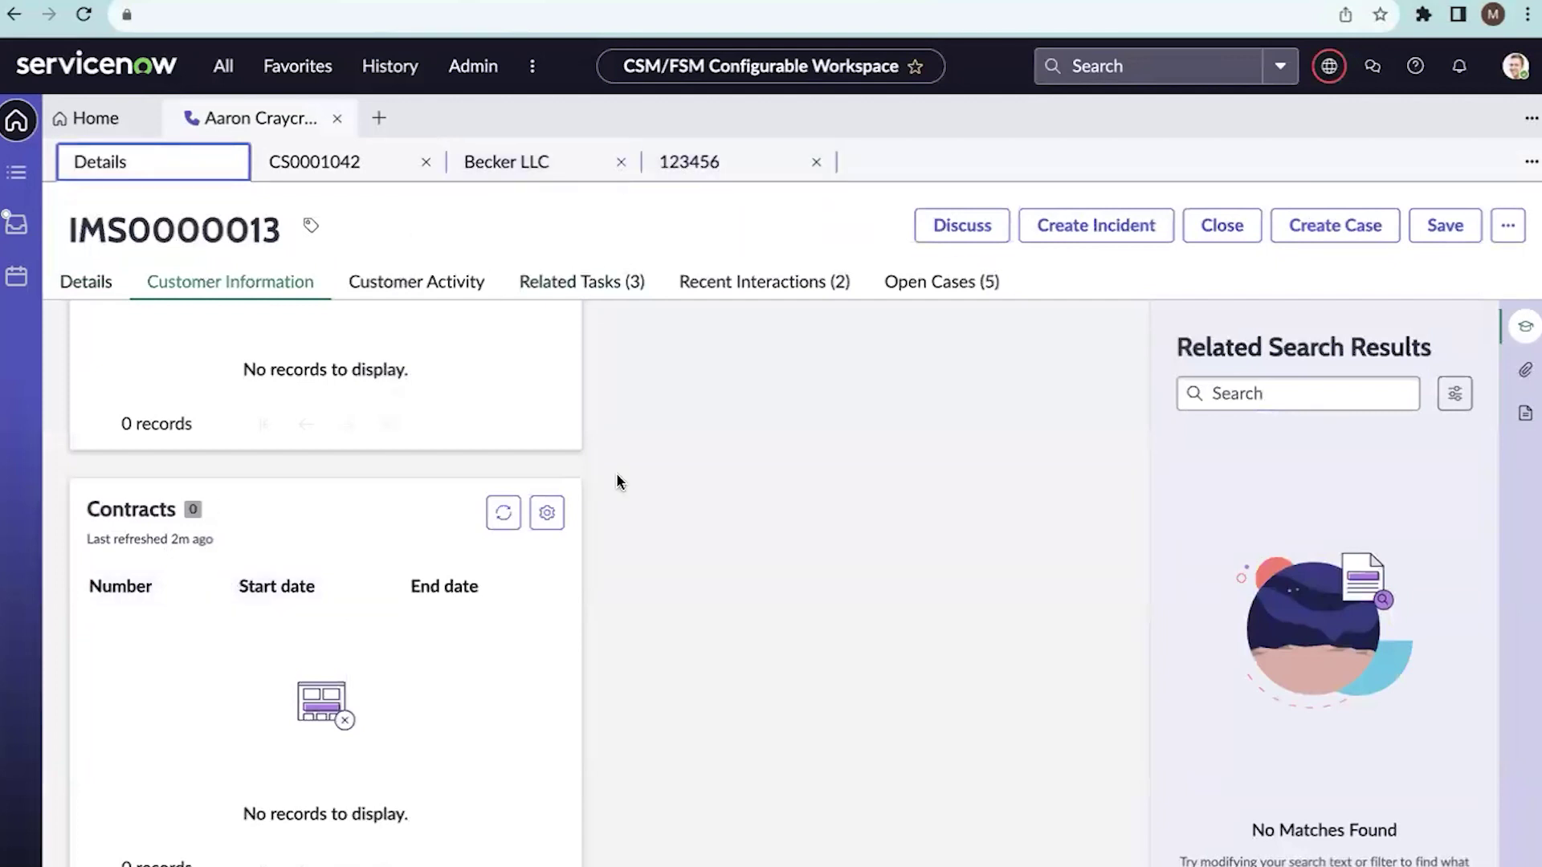
left_click(621, 161)
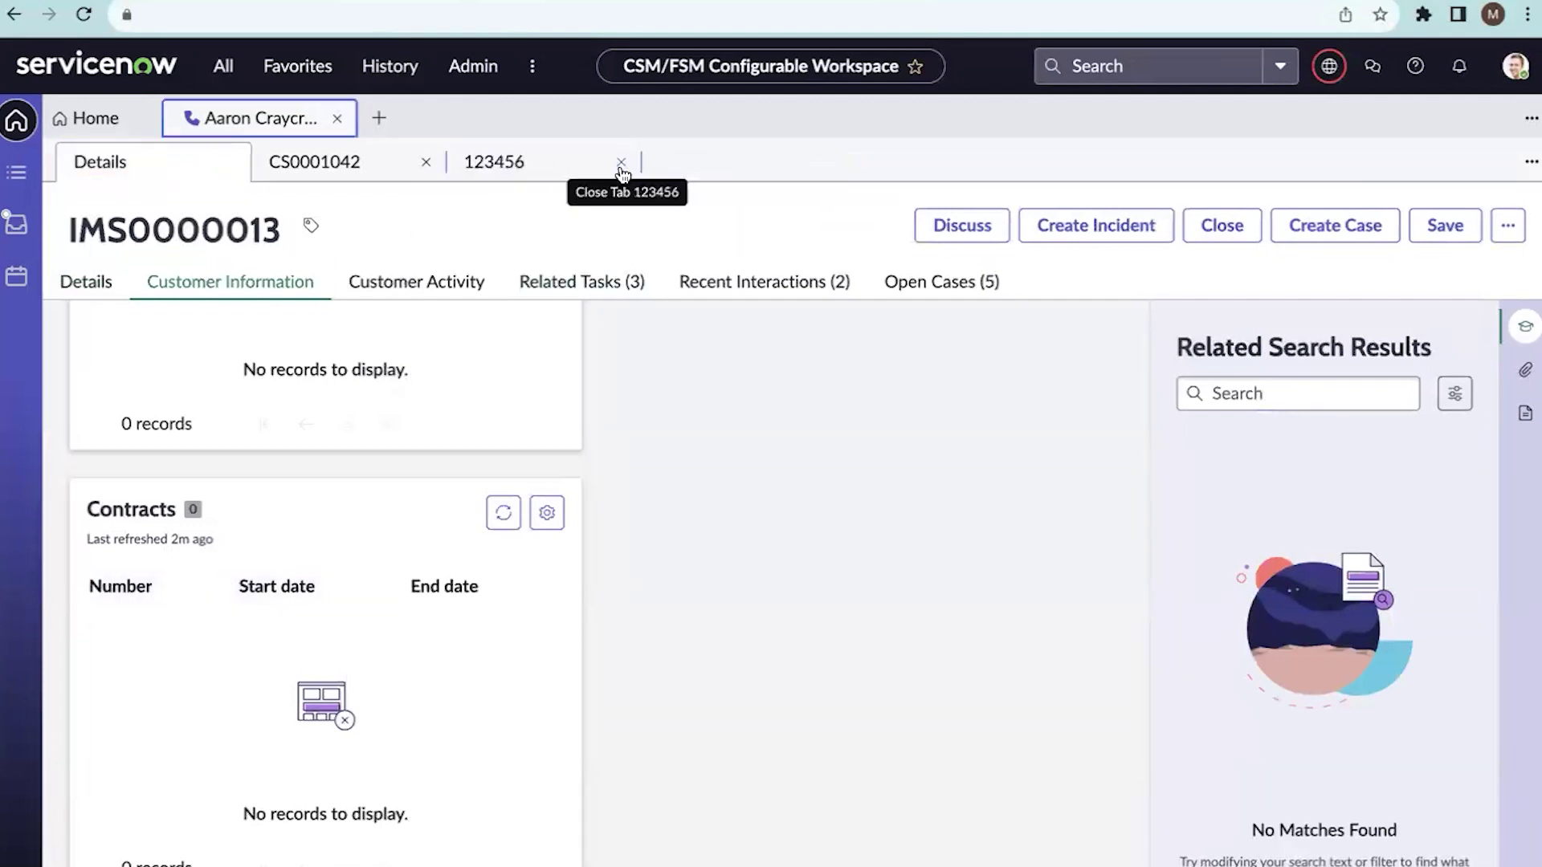
left_click(621, 162)
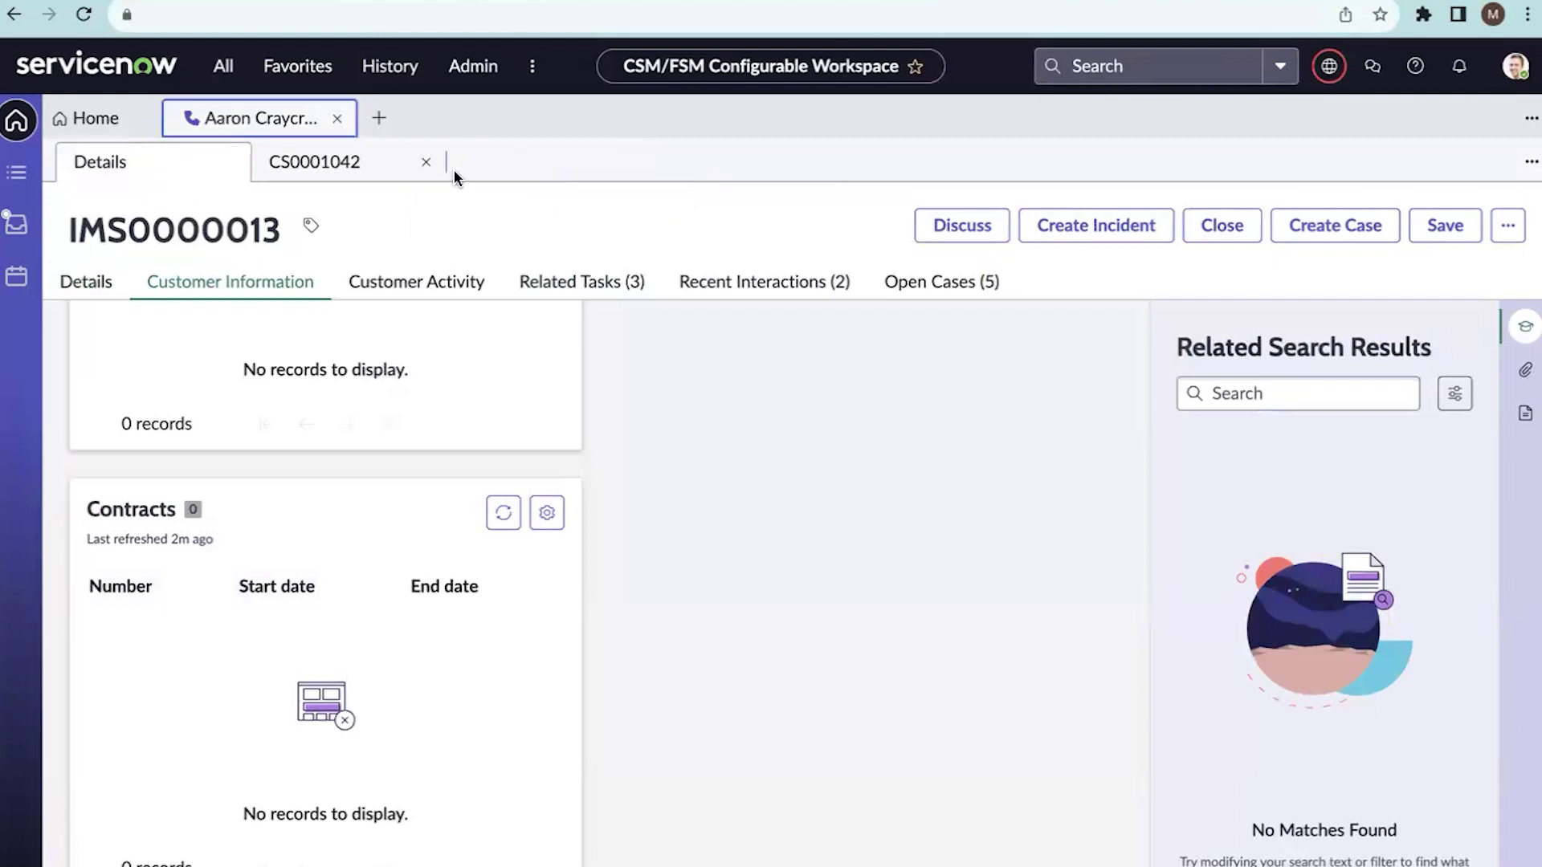
left_click(426, 161)
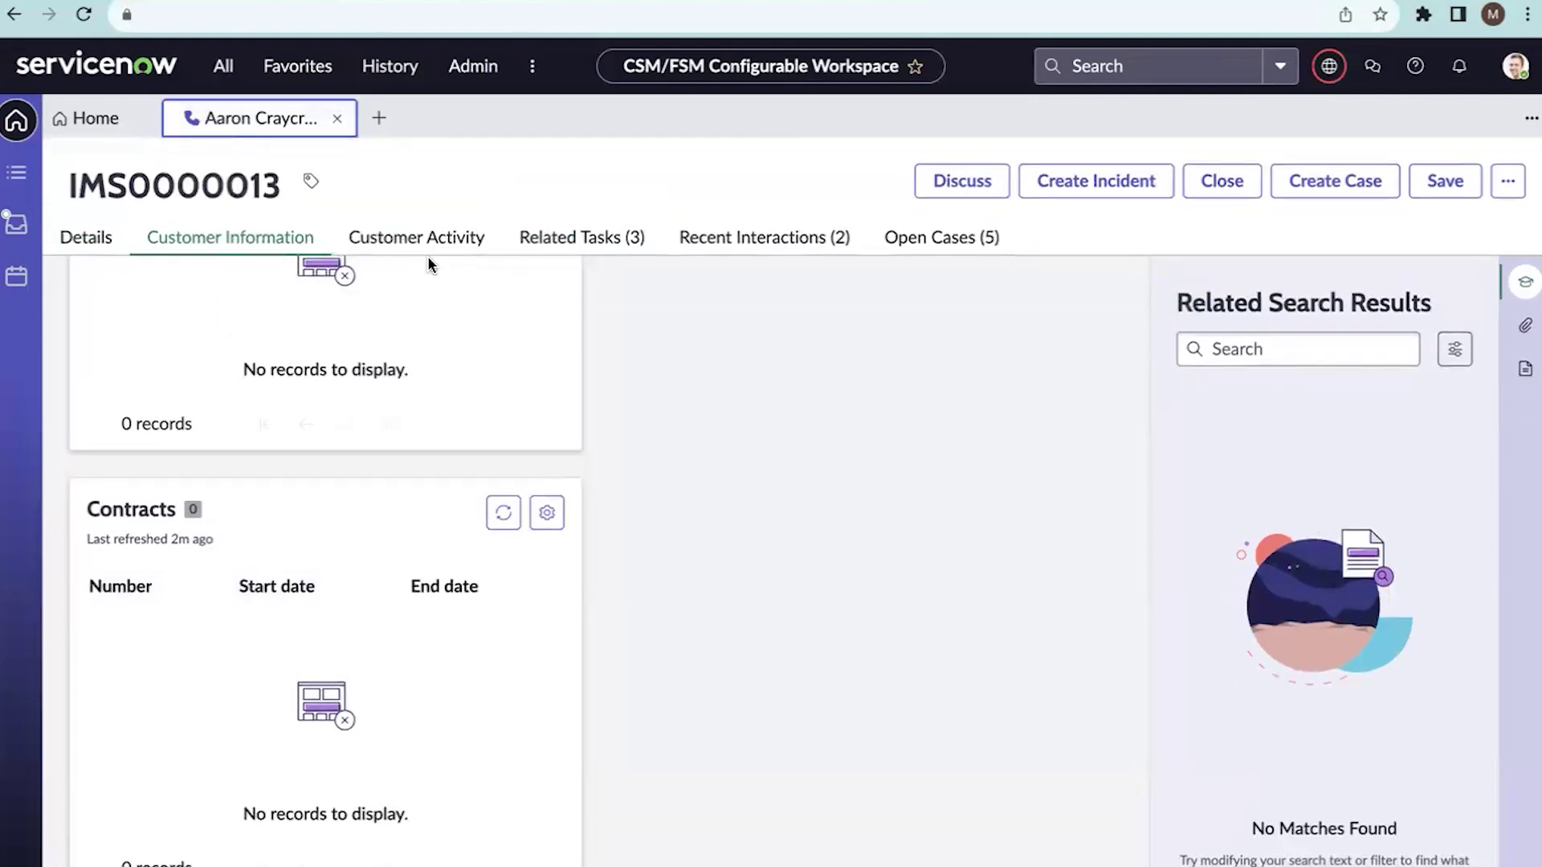
View the interaction's Customer Activity timeline and inspect its date range calendar without changing the dates.
left_click(432, 241)
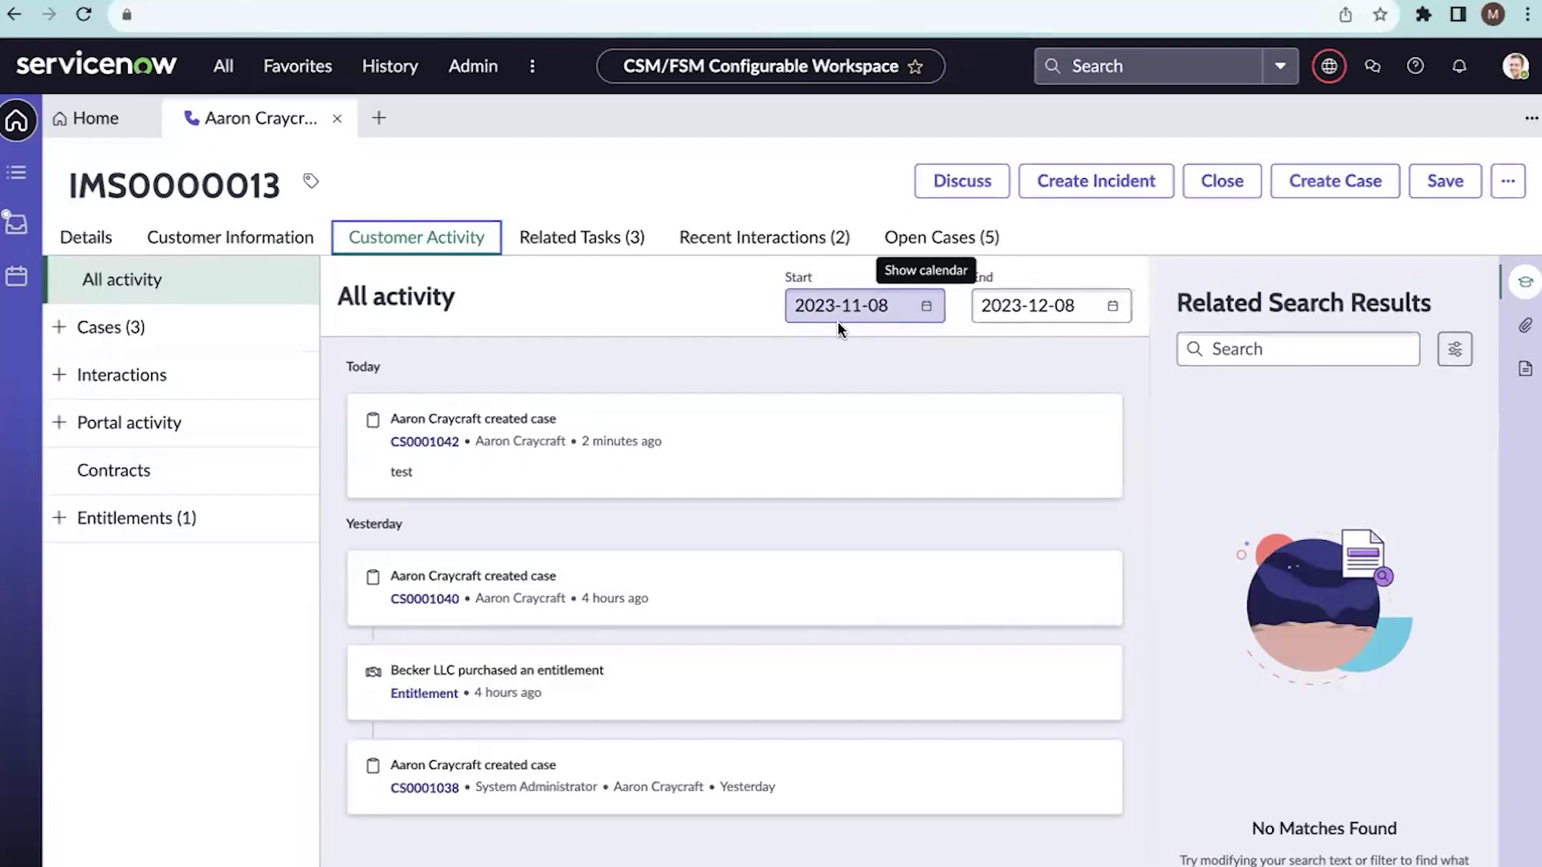
left_click(928, 308)
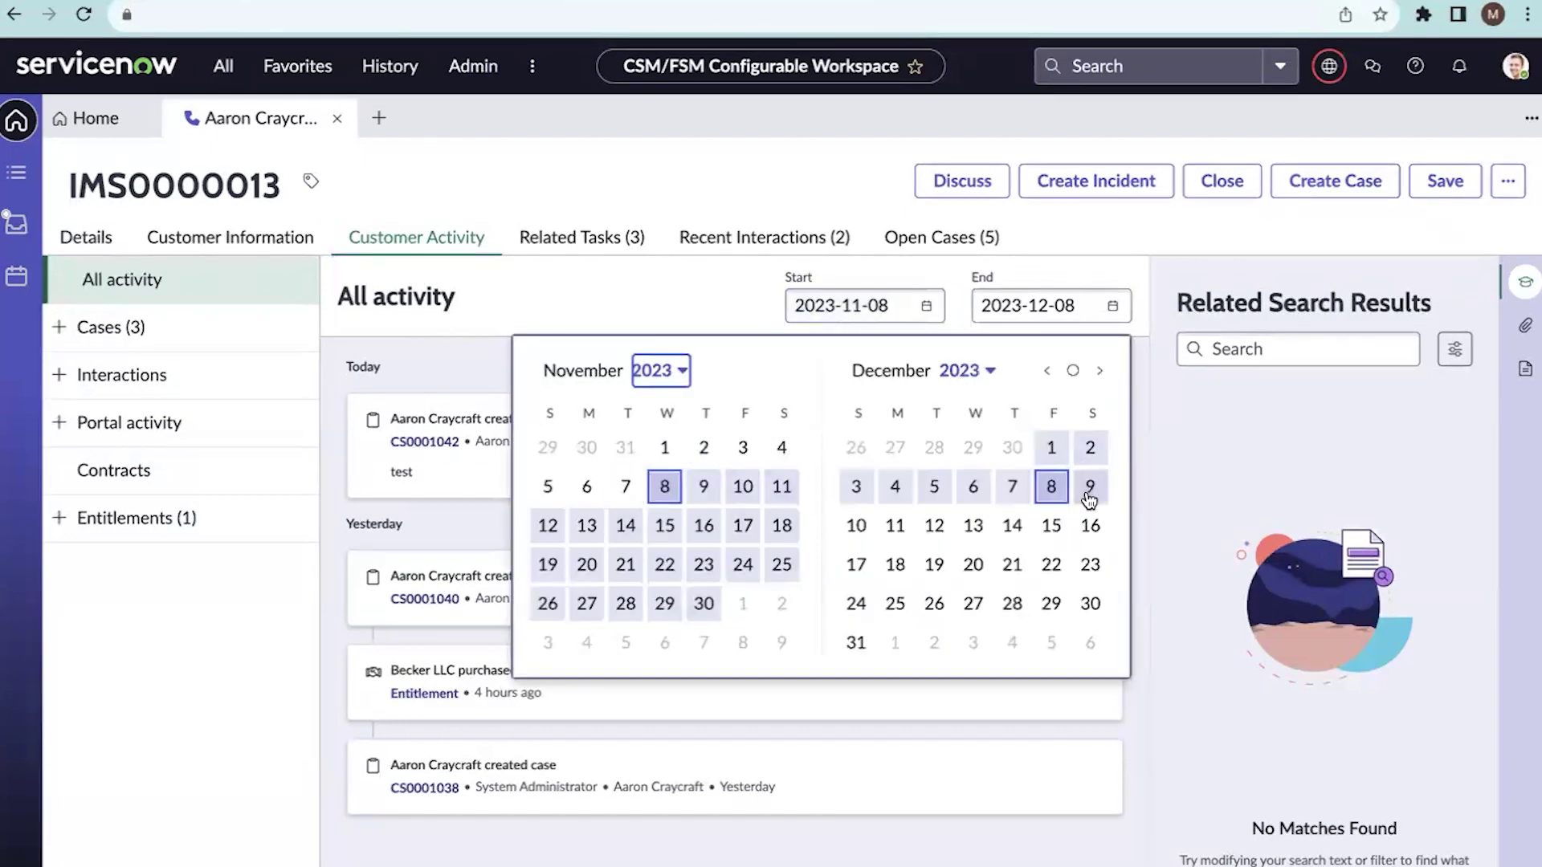
left_click(638, 290)
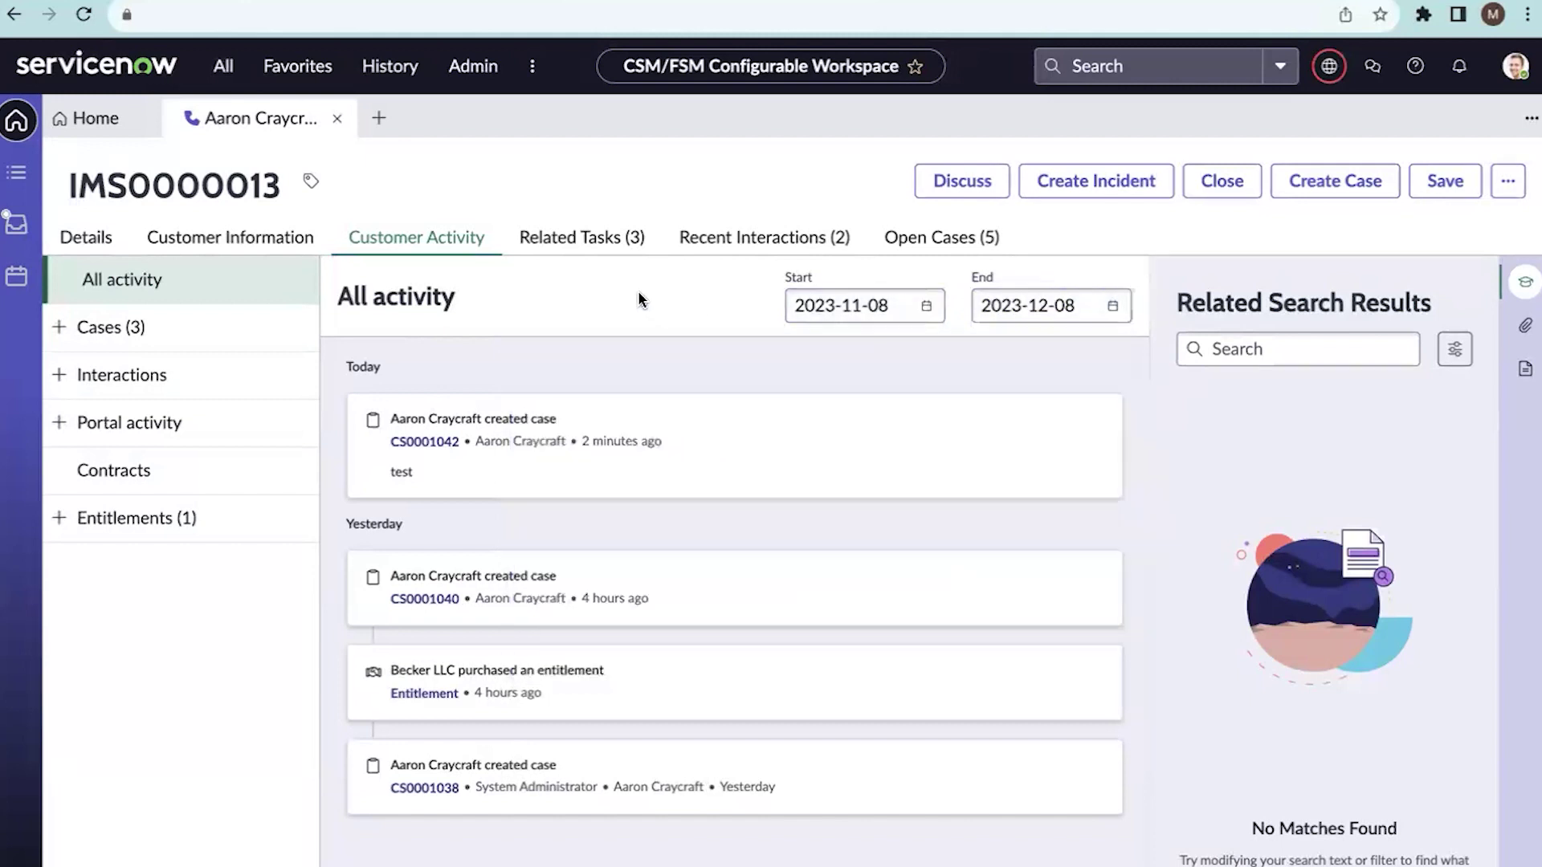
Filter the Customer Activity timeline to Cases and examine today's case entry for its creator, contact, age and description.
left_click(62, 329)
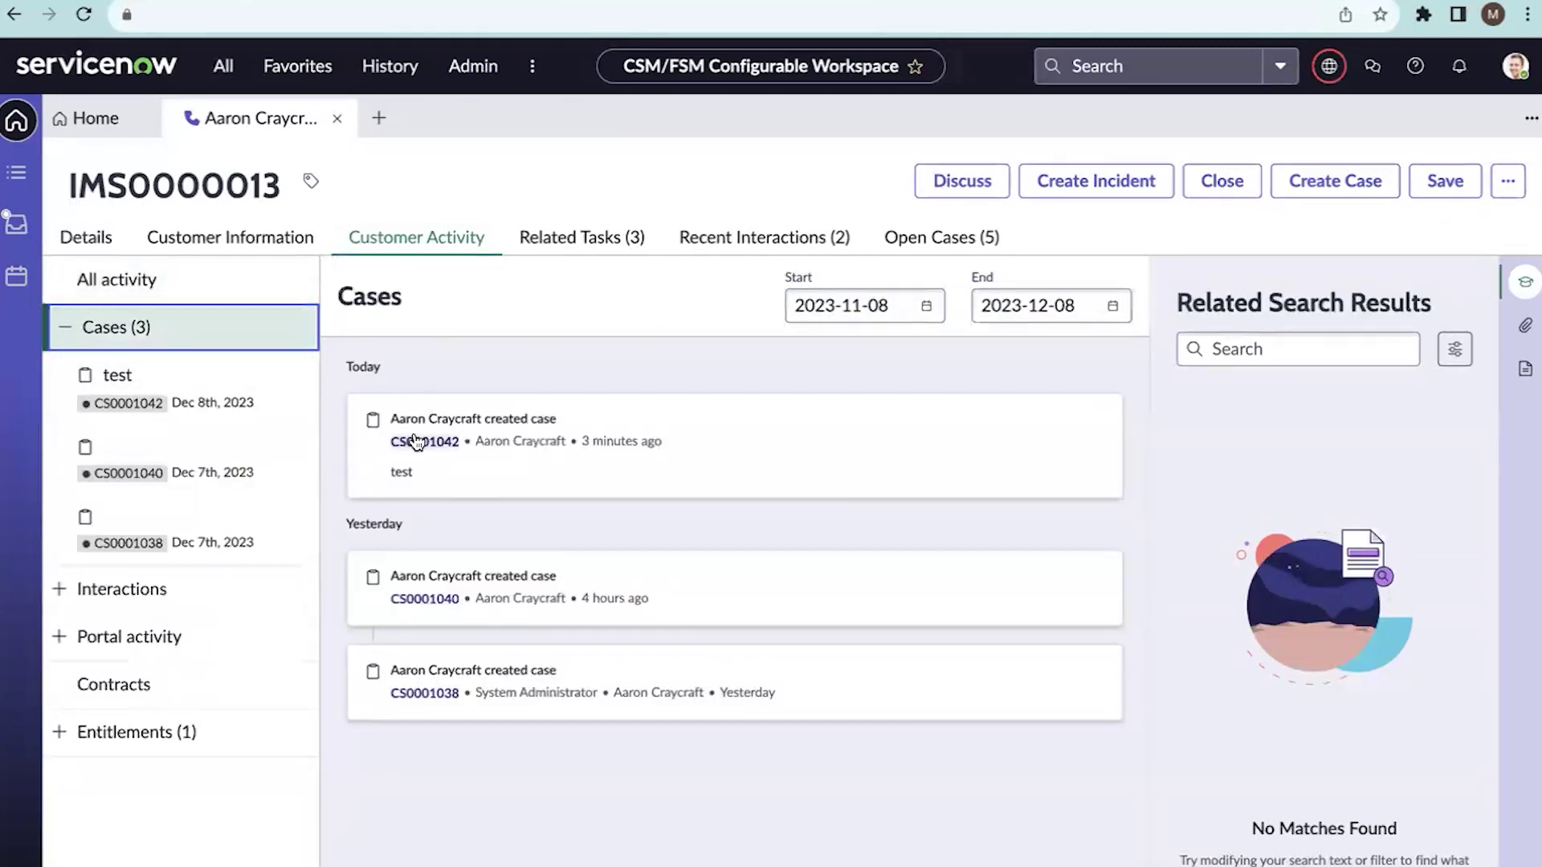
left_click(697, 456)
left_click_drag(662, 441, 396, 422)
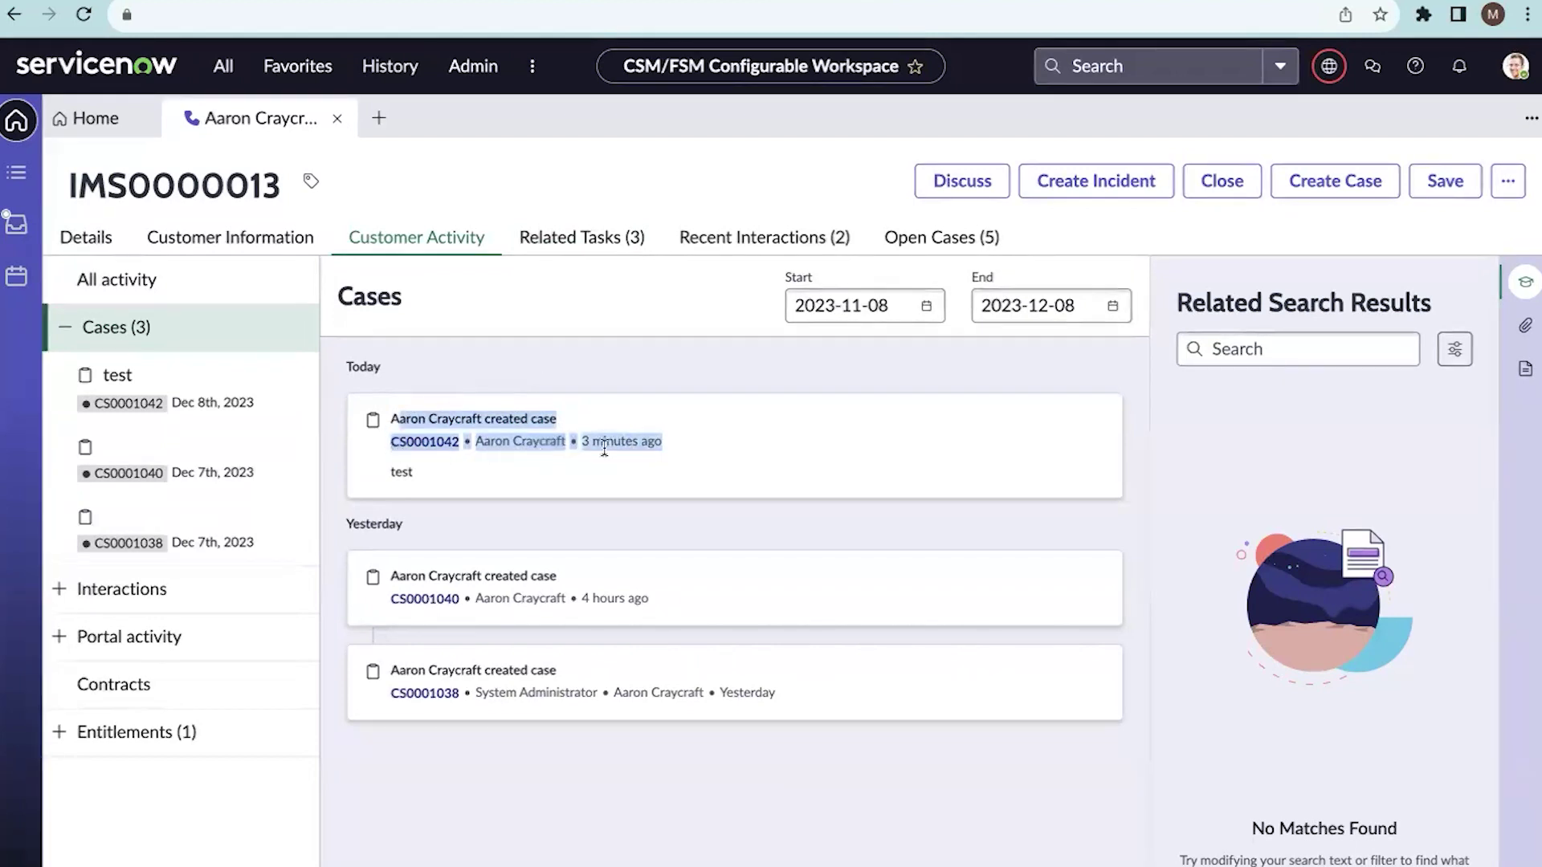
double_click(535, 441)
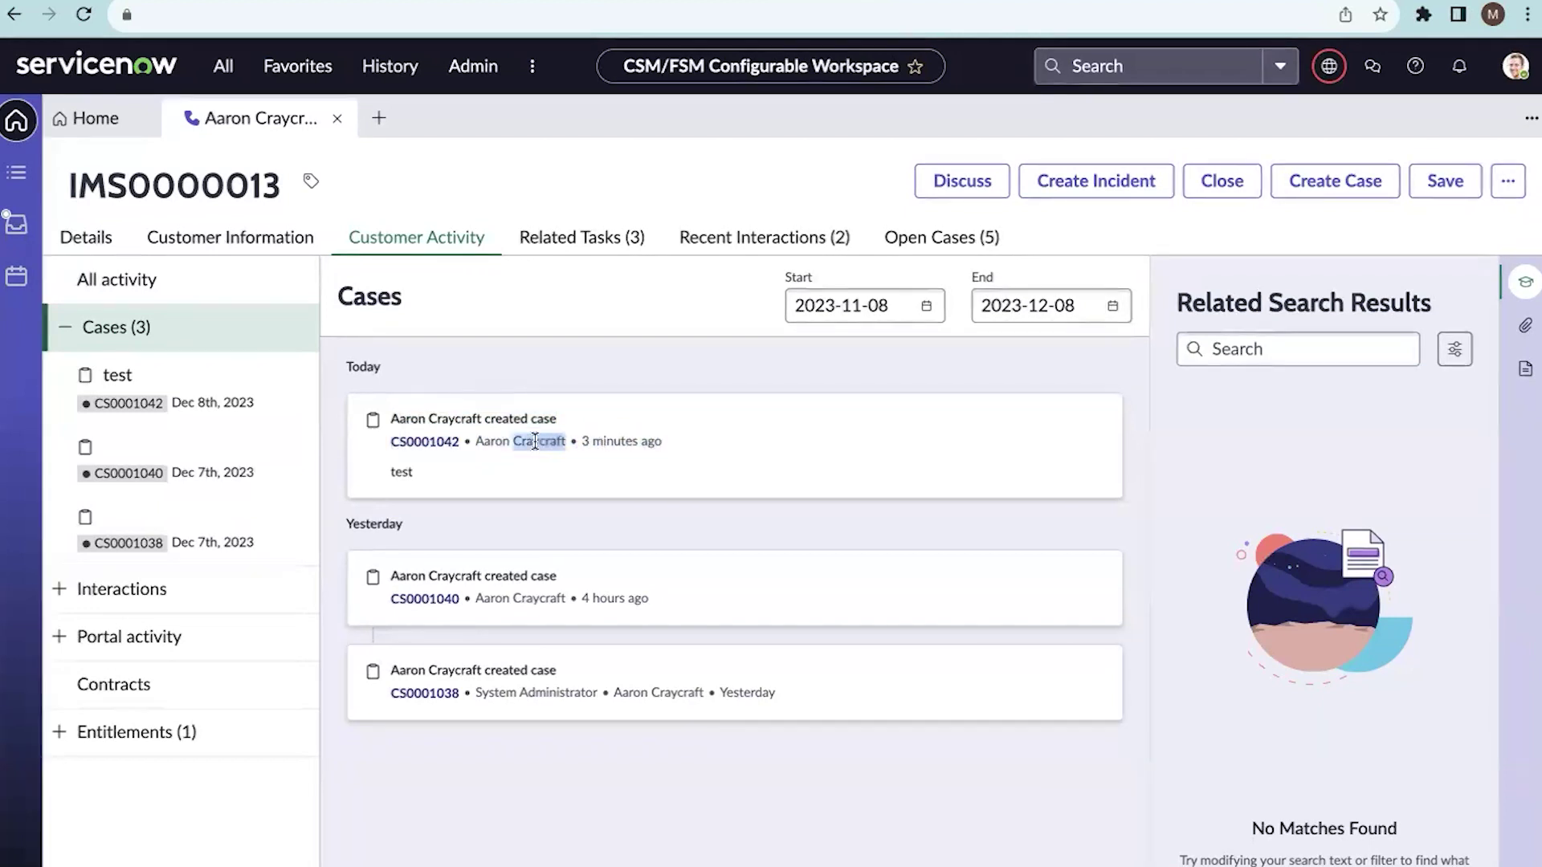
left_click_drag(582, 441, 672, 442)
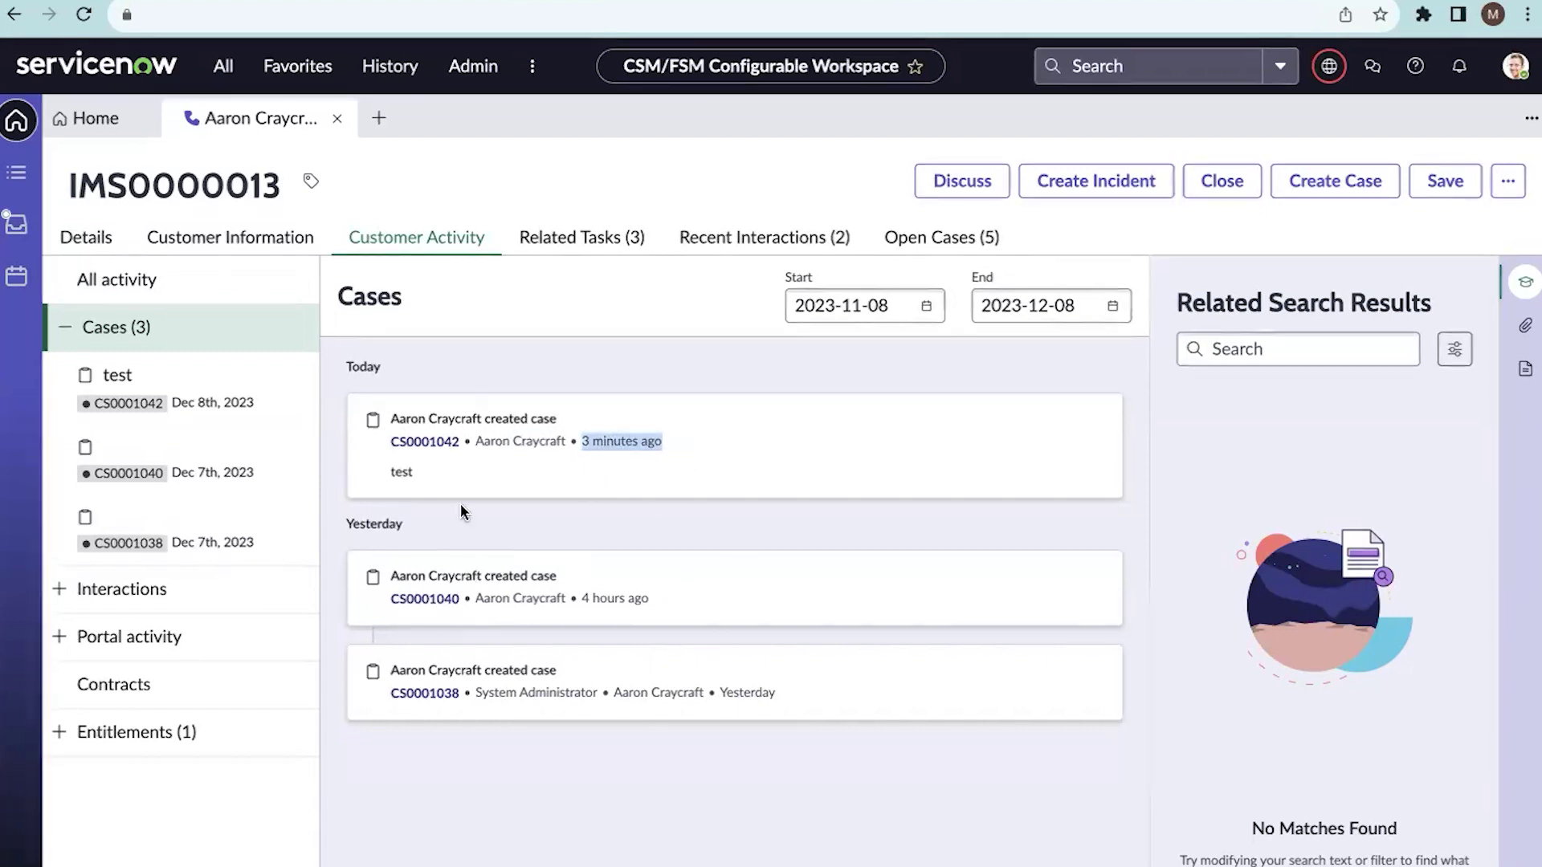
left_click_drag(385, 480, 426, 480)
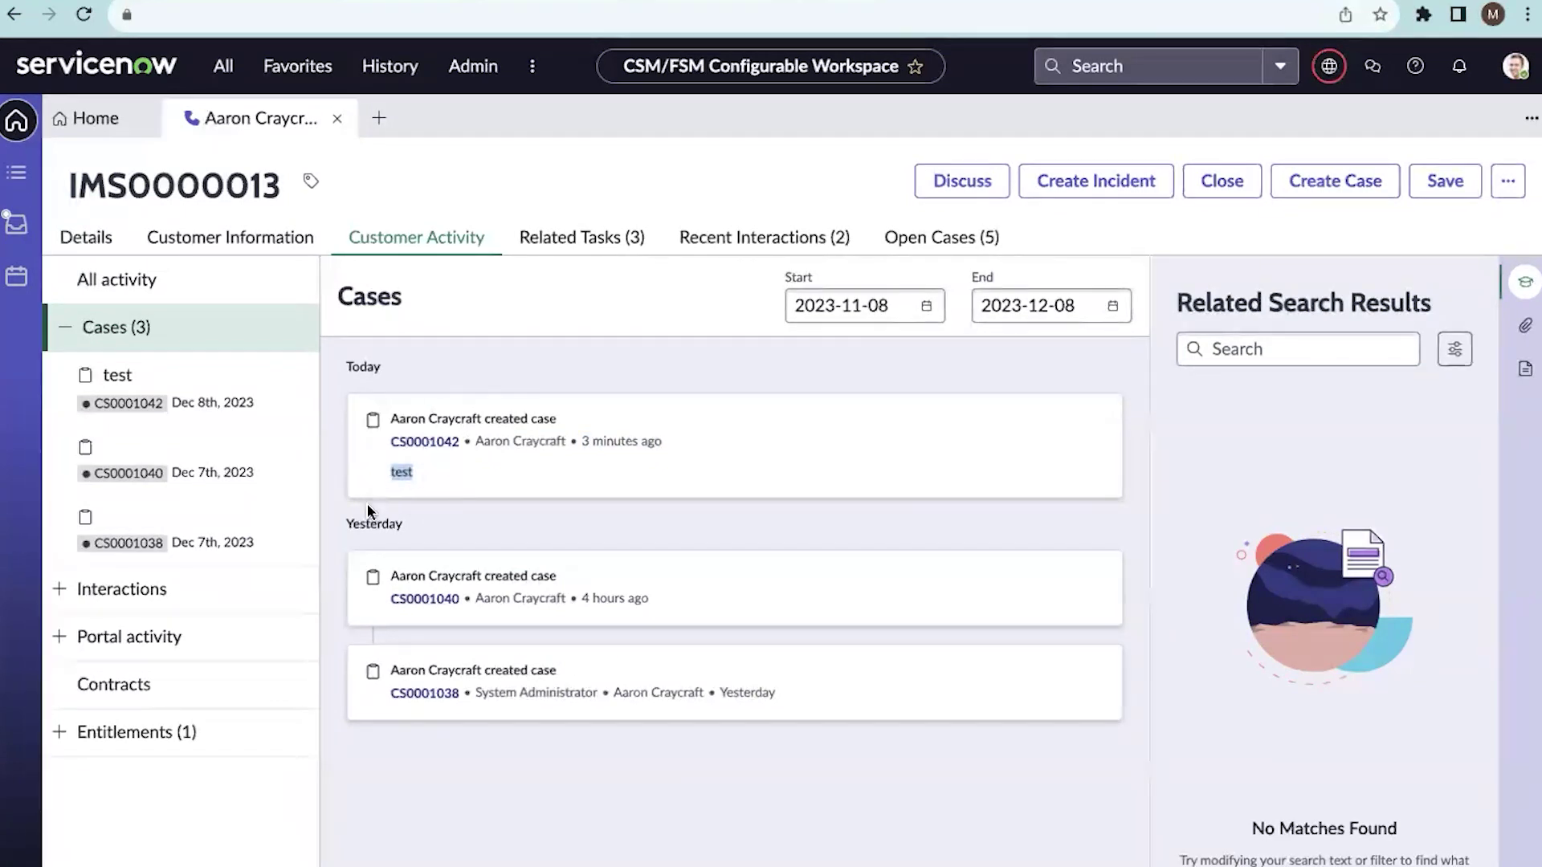
left_click(70, 330)
Inspect the Interactions and Portal activity facets of the customer timeline, including the categories listed under each.
left_click(63, 377)
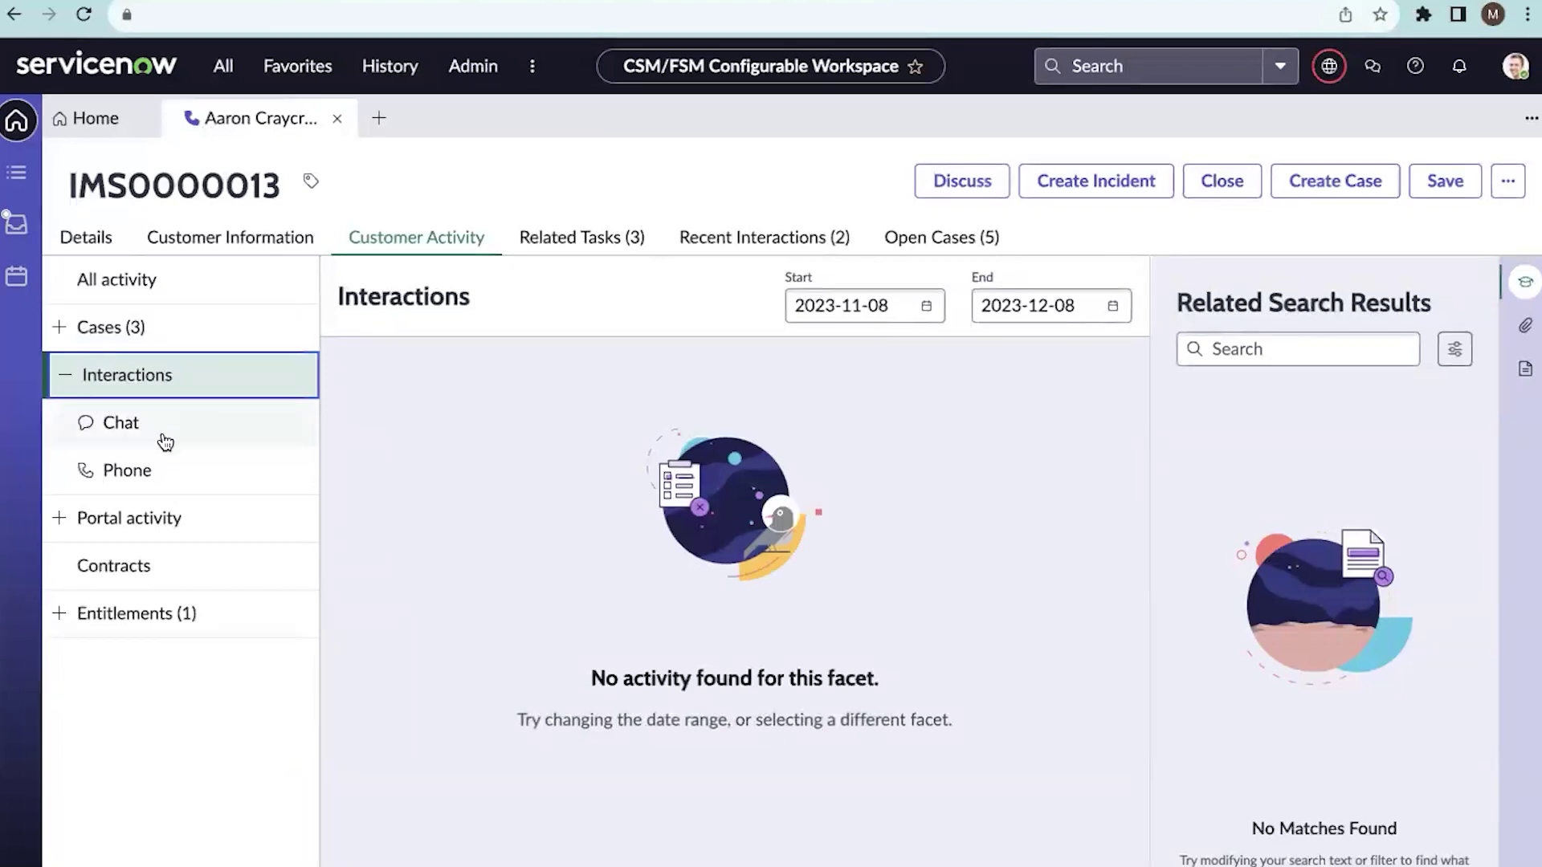
left_click(62, 372)
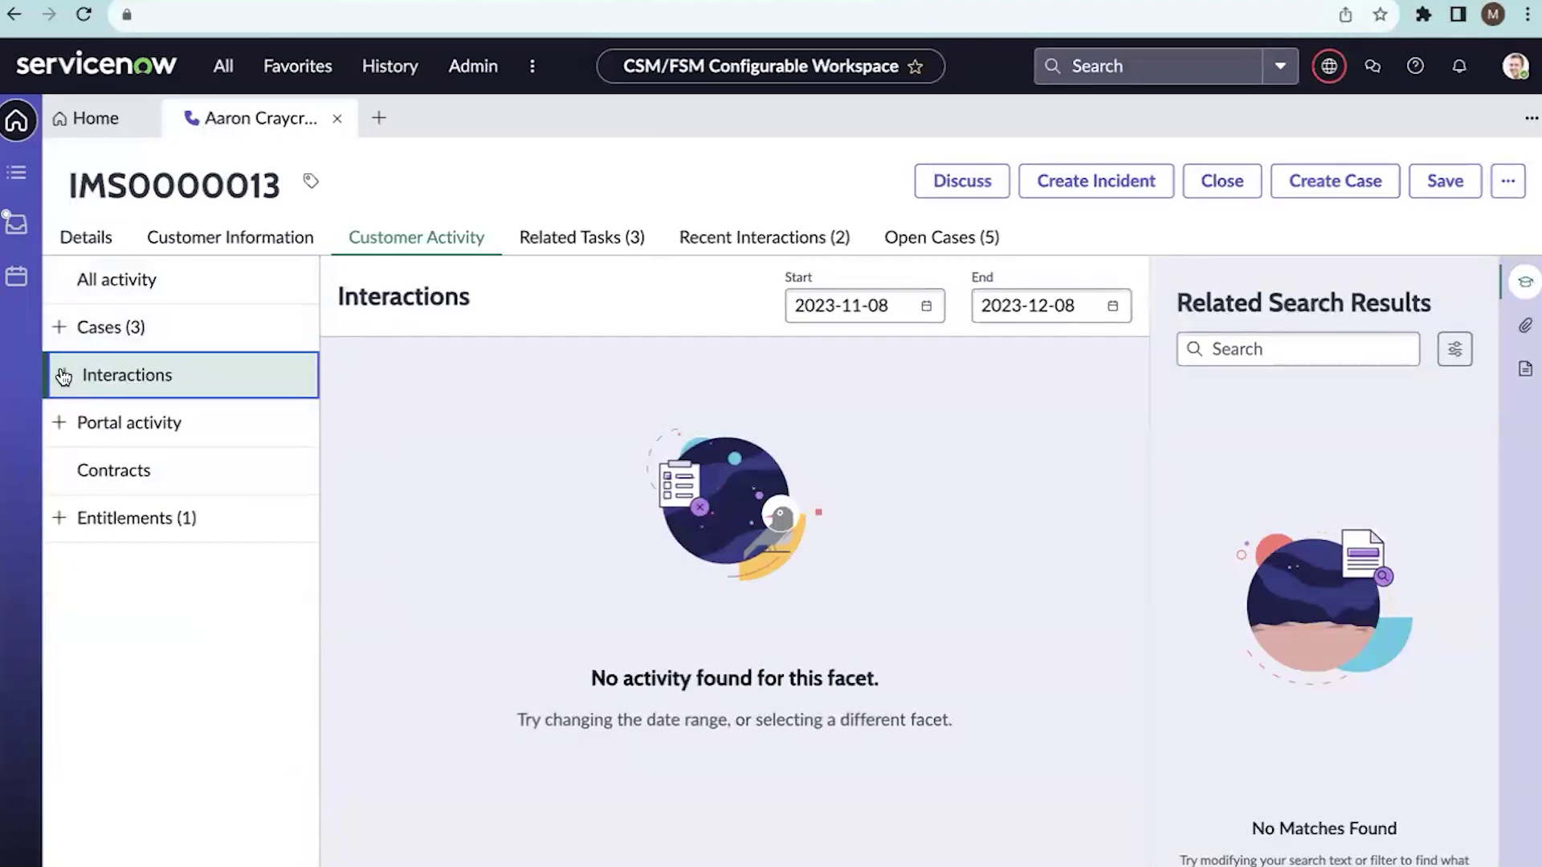
left_click(59, 426)
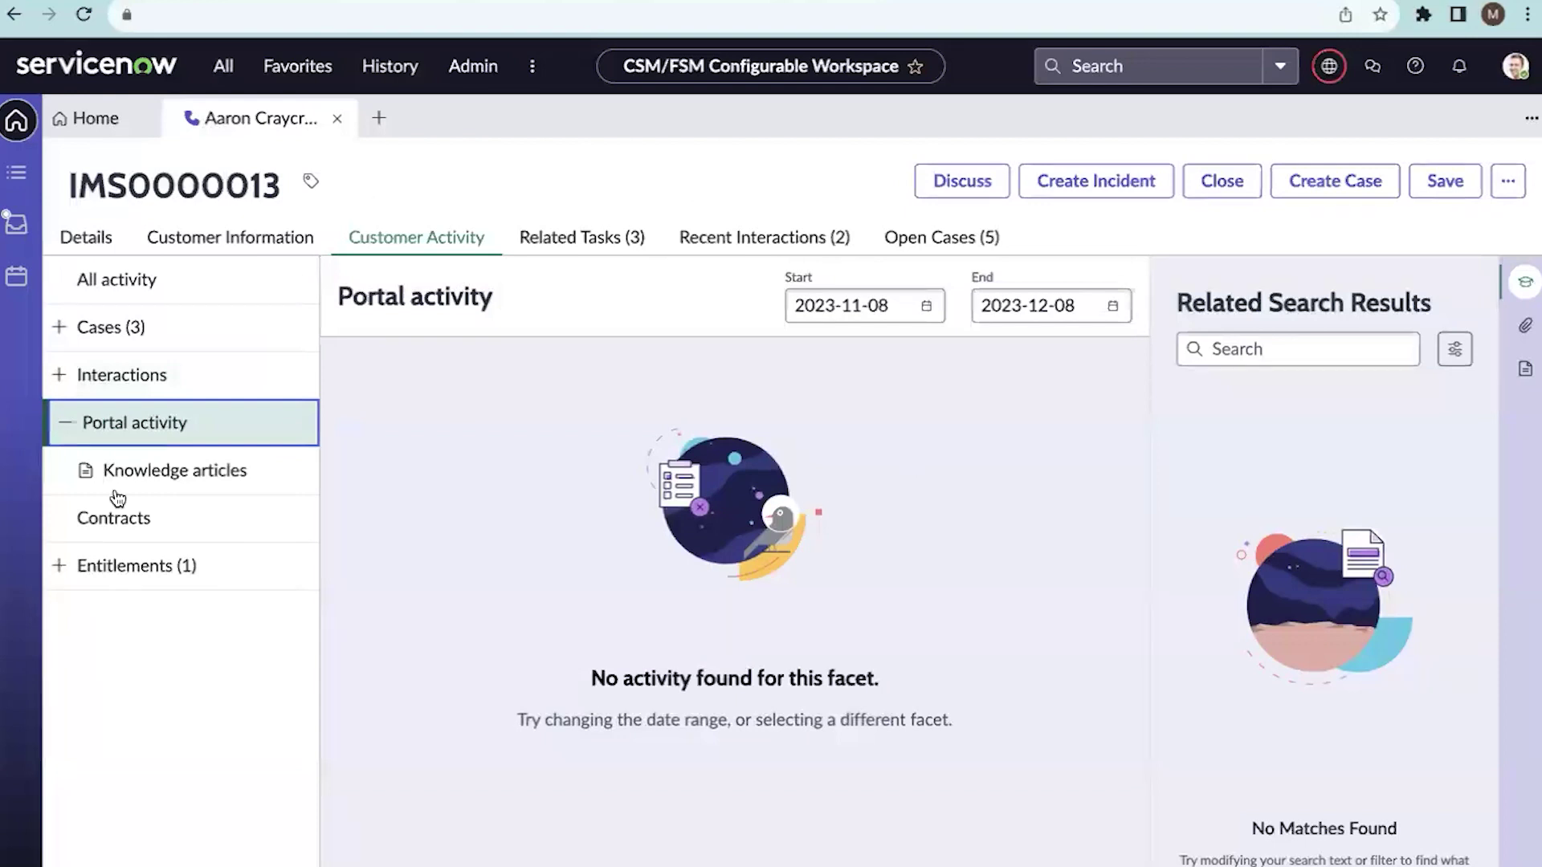
left_click(64, 421)
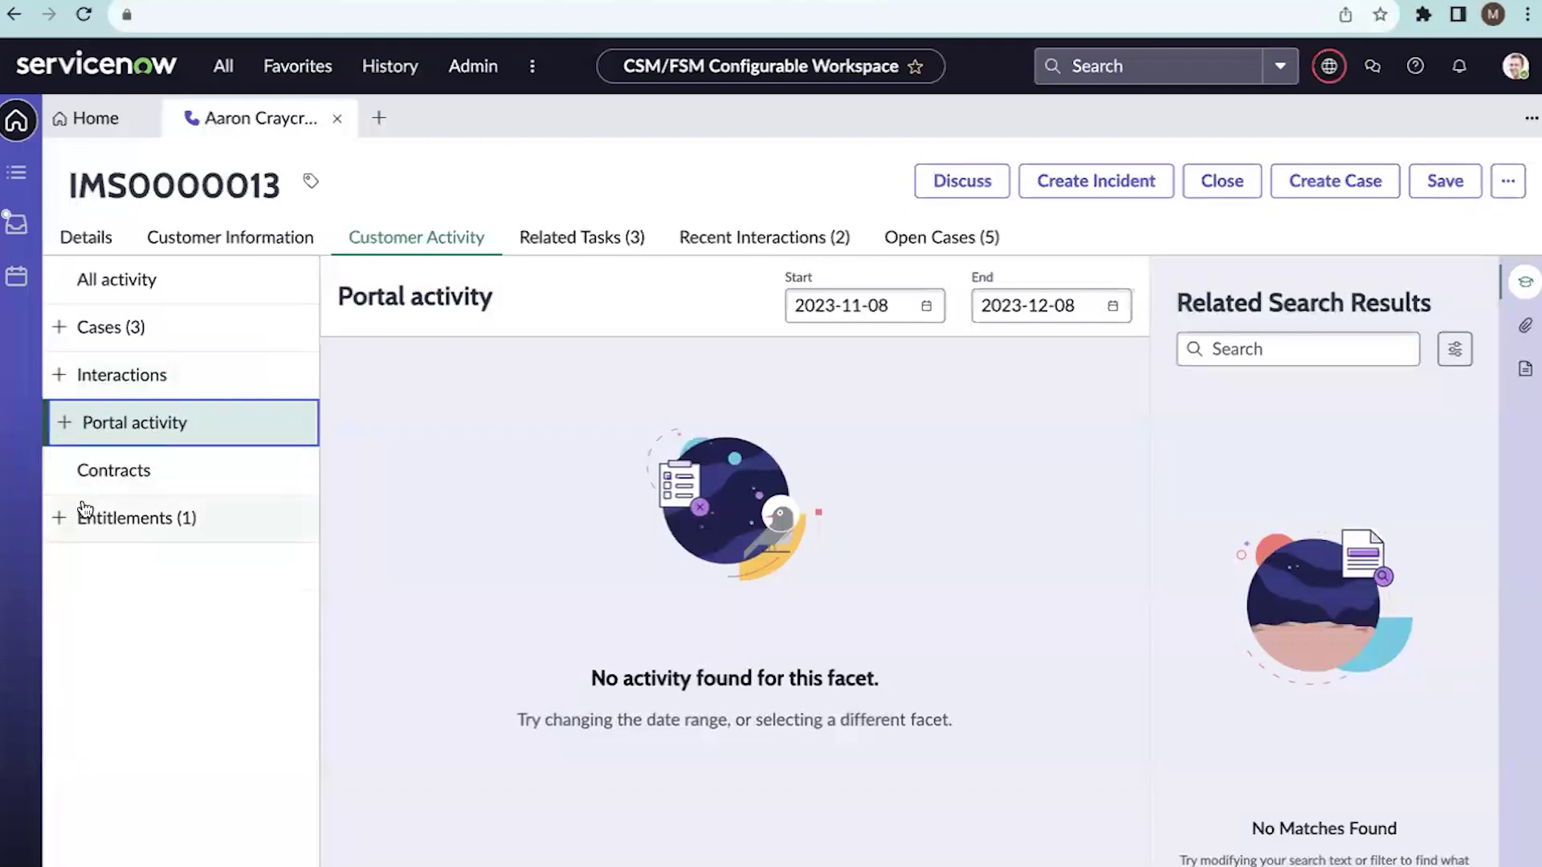
Check the Contracts facet in Customer Activity against the Contracts card in Customer Information.
left_click(203, 486)
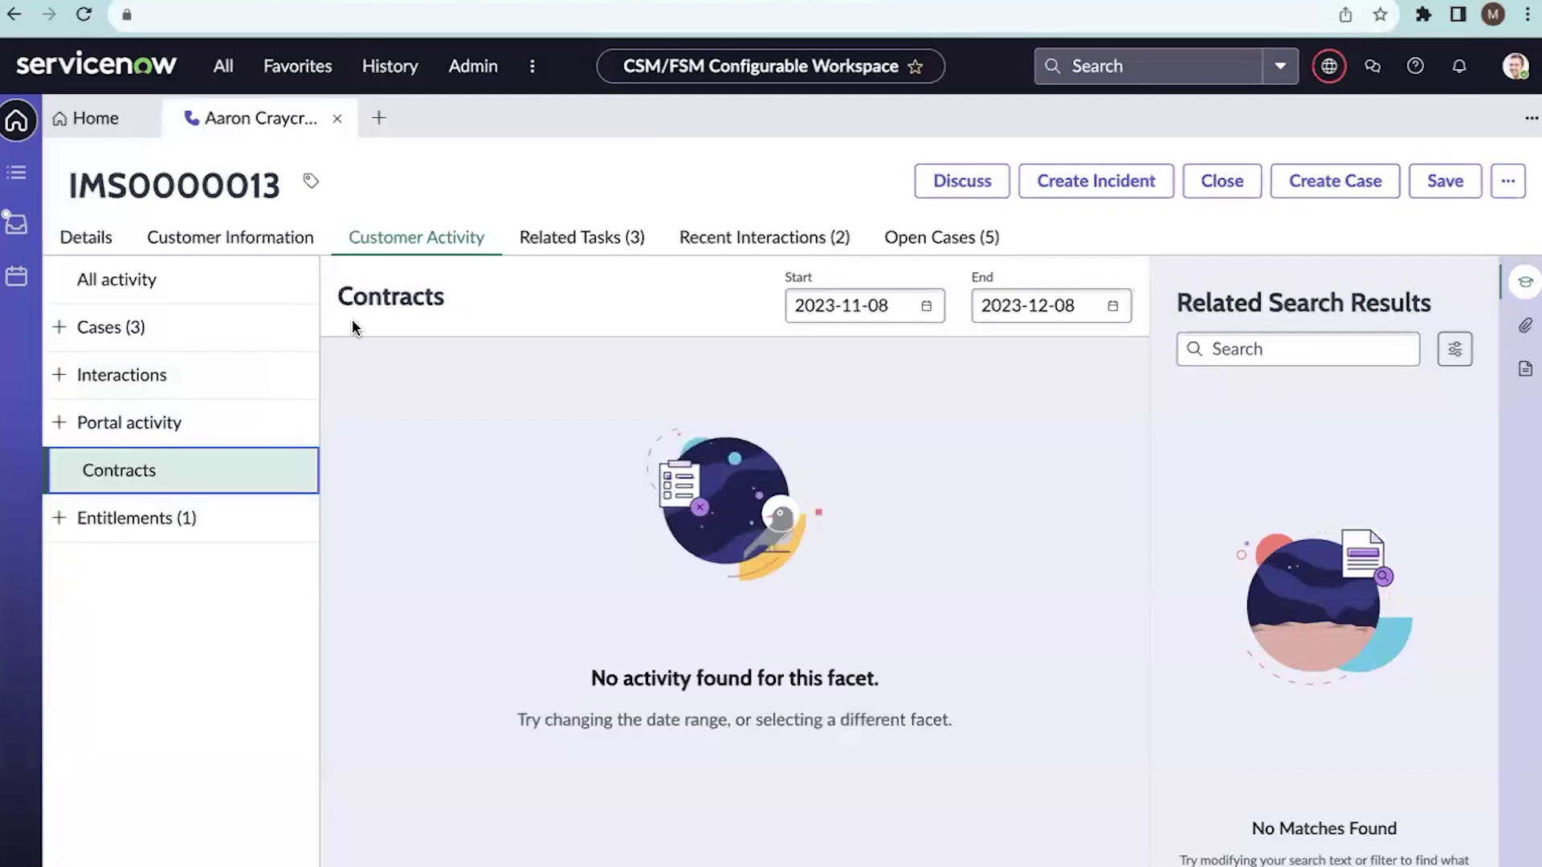
left_click(262, 238)
left_click(460, 241)
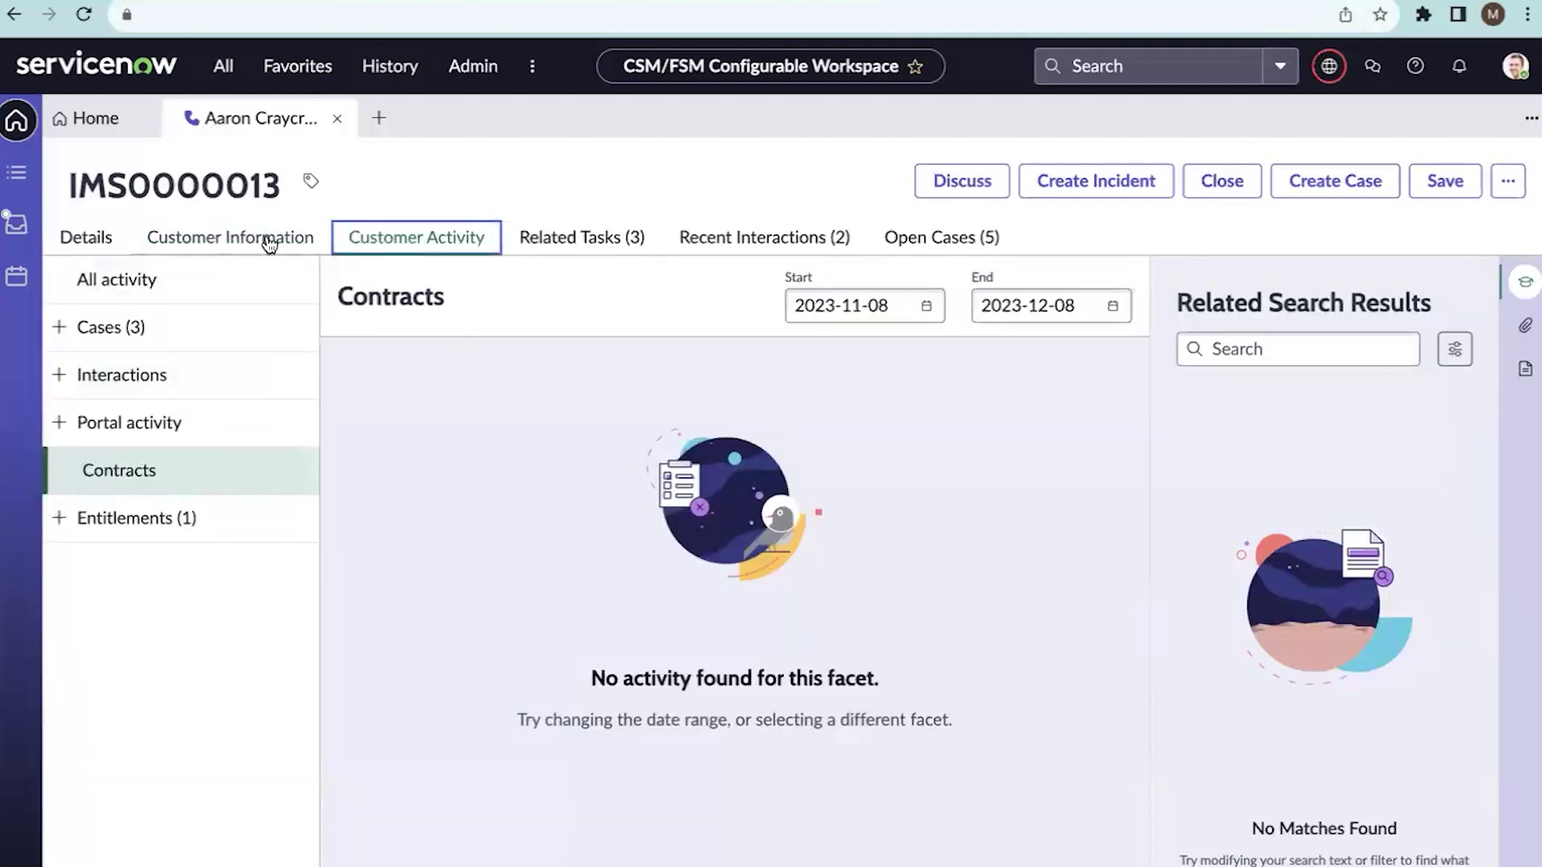
left_click(269, 244)
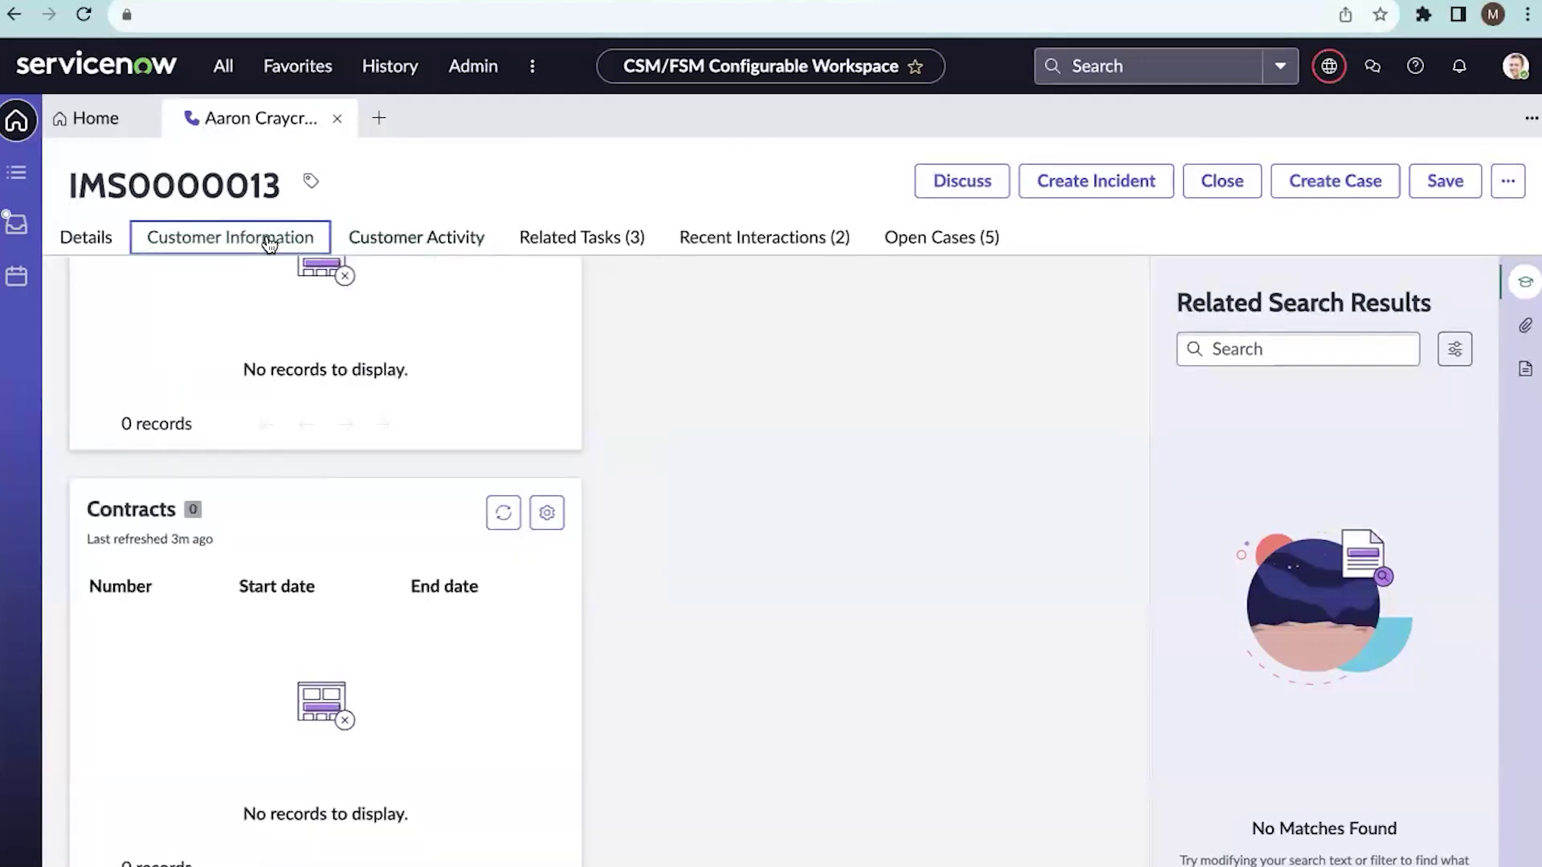